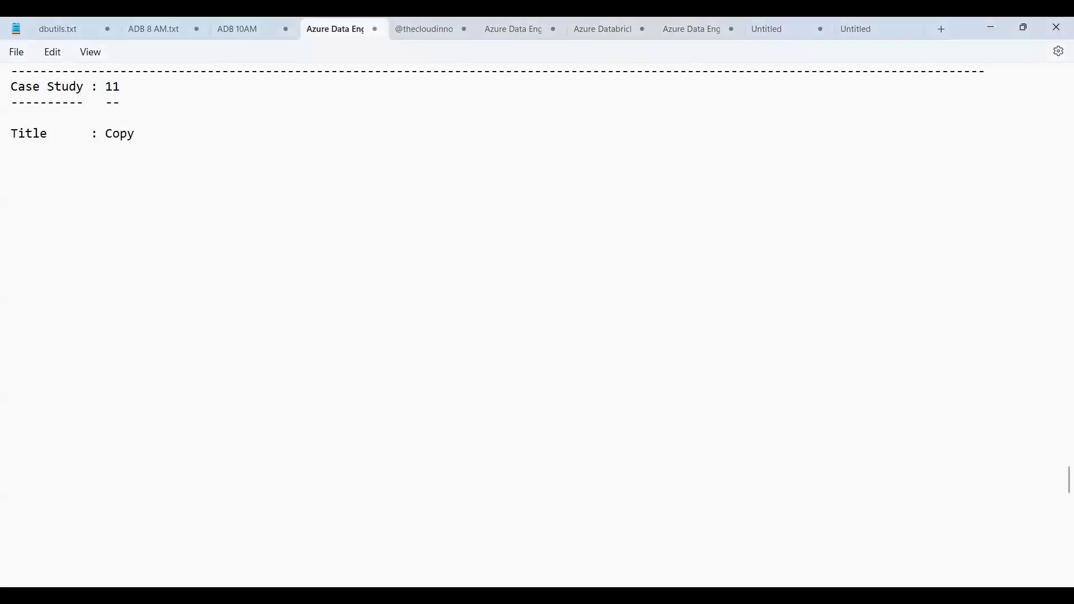
Complete the case study title as "Copy Data Tool(CDT)" and underline the title line with dashes
{"action": "type", "text": "Data"}
{"action": "type", "text": " Tool"}
{"action": "type", "text": "()"}
{"action": "type", "text": "CDT"}
{"action": "key", "text": "Return"}
{"action": "type", "text": "------"}
{"action": "key", "text": "BackSpace"}
{"action": "type", "text": "-------------------"}
{"action": "key", "text": "Return"}
{"action": "key", "text": "Return"}
Start numbered point 1 below the title with the words "Use Copy Data Tool"
{"action": "type", "text": "1."}
{"action": "key", "text": "Up"}
{"action": "key", "text": "shift+Down"}
{"action": "key", "text": "Down"}
{"action": "key", "text": "Down"}
{"action": "key", "text": "Down"}
{"action": "key", "text": "Up"}
{"action": "type", "text": "Use Copy"}
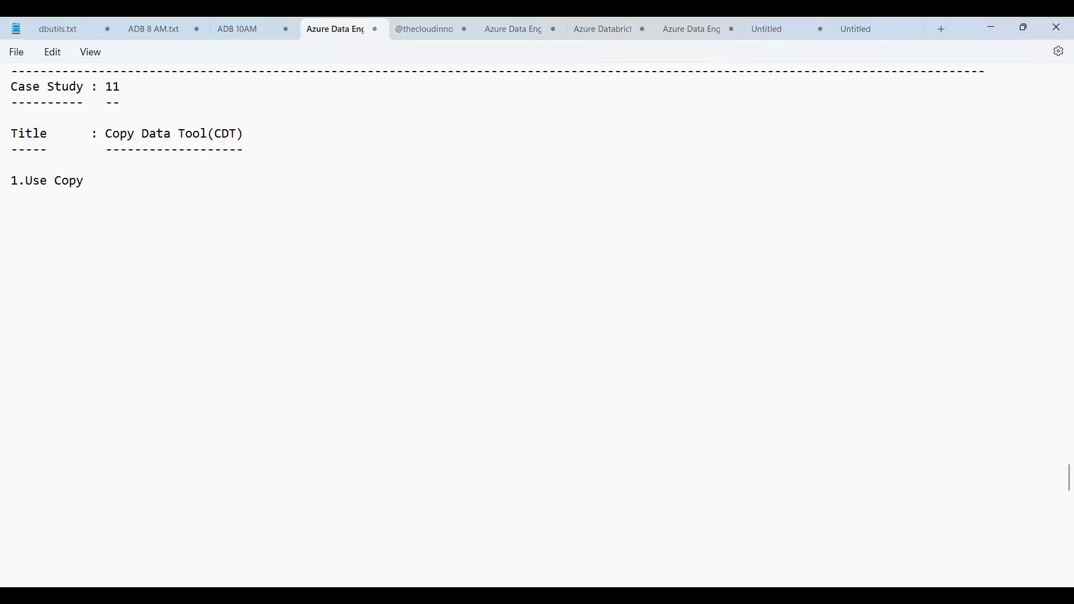
{"action": "type", "text": " Data Too"}
{"action": "type", "text": "l"}
{"action": "type", "text": " to "}
{"action": "type", "text": "inte"}
Finish point 1 with "to ingest data from source to sink"
{"action": "key", "text": "BackSpace"}
{"action": "key", "text": "BackSpace"}
{"action": "type", "text": "ges"}
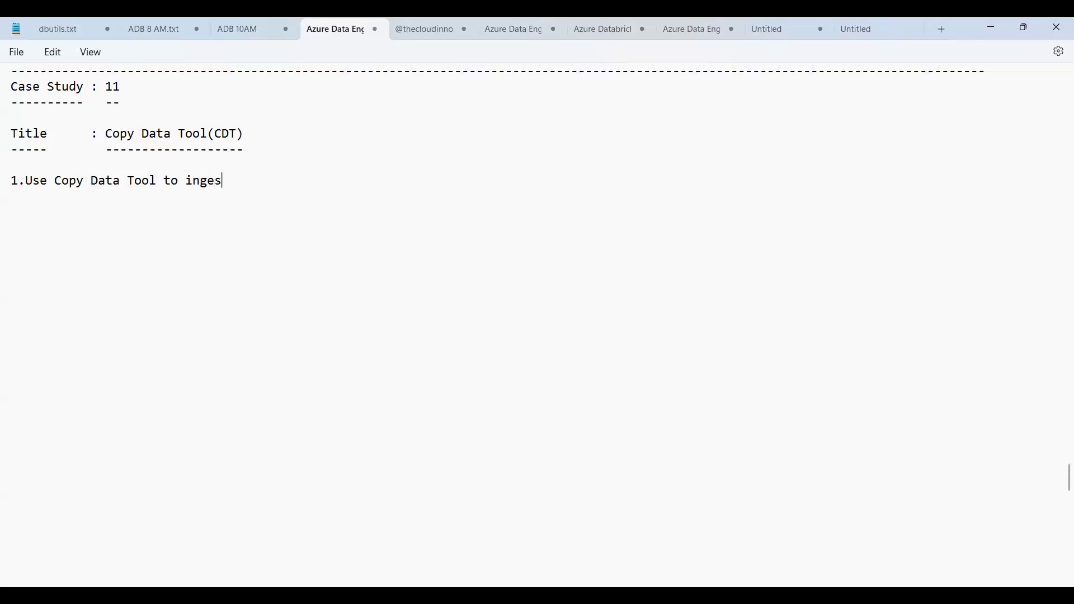
{"action": "type", "text": "t data from source to "}
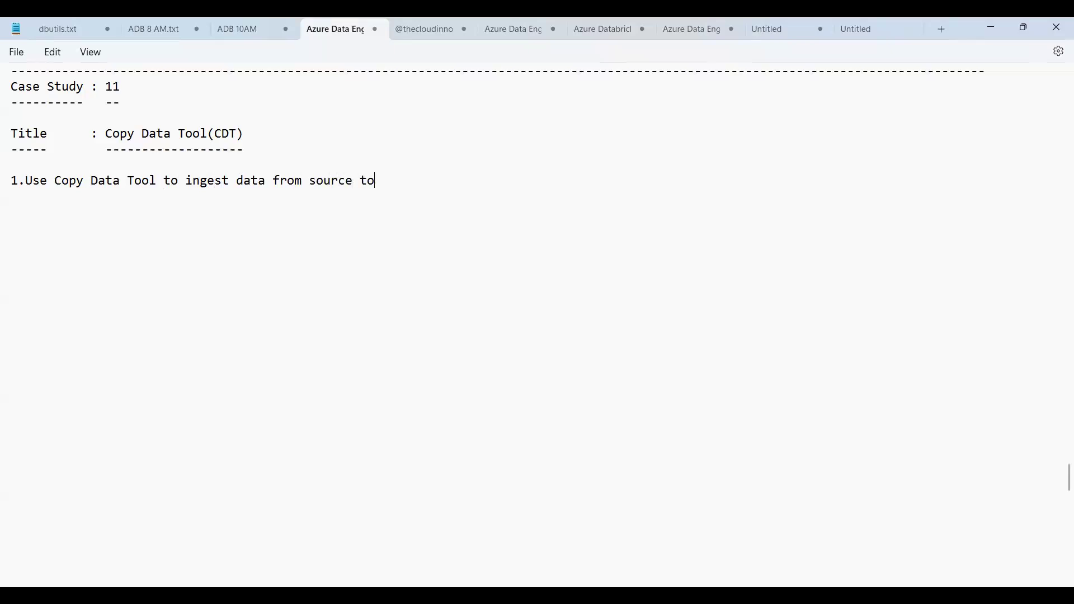
{"action": "type", "text": "sink"}
Add point 2, beginning with "Gives us wizard based experience"
{"action": "key", "text": "Return"}
{"action": "type", "text": "2.Gives us wizard"}
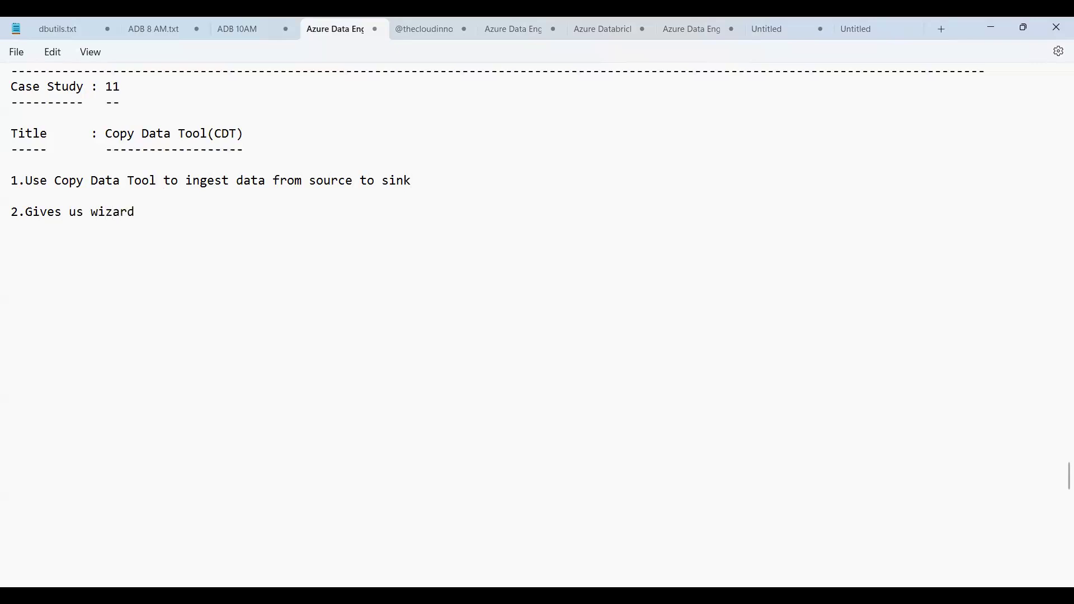
{"action": "type", "text": " based experience"}
{"action": "key", "text": "BackSpace"}
{"action": "key", "text": "BackSpace"}
{"action": "key", "text": "BackSpace"}
{"action": "key", "text": "BackSpace"}
{"action": "type", "text": "ence"}
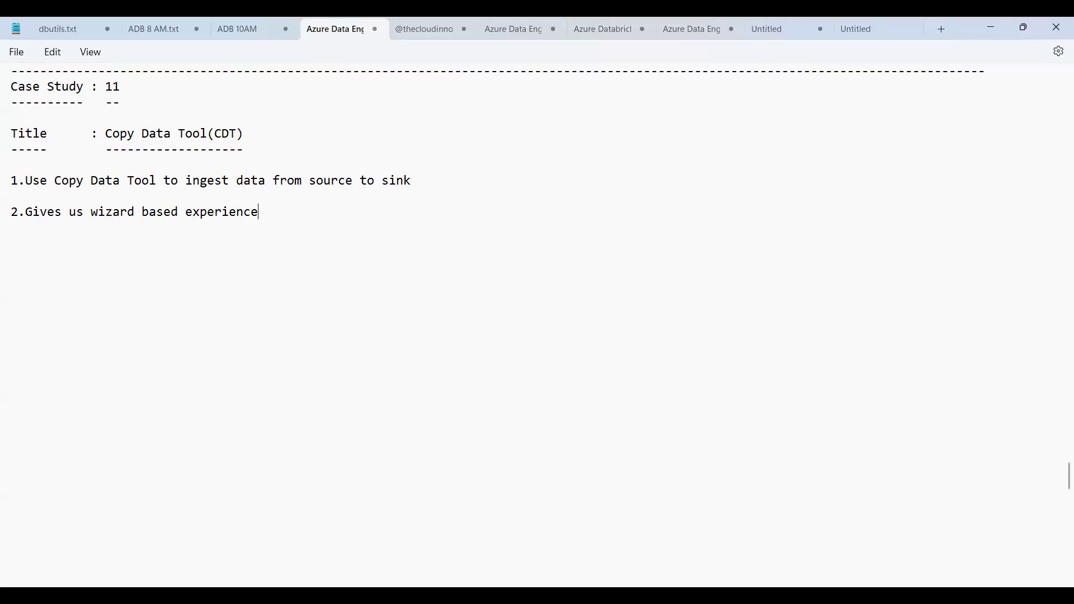
Finish point 2 with "while ingesting data into sink"
{"action": "type", "text": "while ingesting data"}
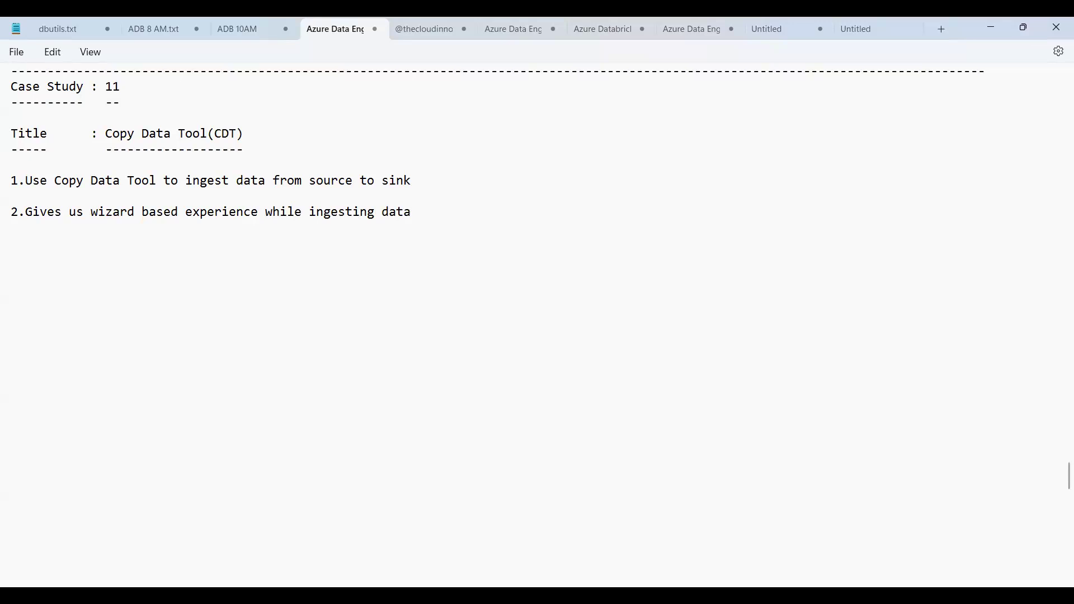
{"action": "type", "text": "into sink"}
Add point 3 reading "Save the time"
{"action": "key", "text": "Return"}
{"action": "type", "text": "3.Save the "}
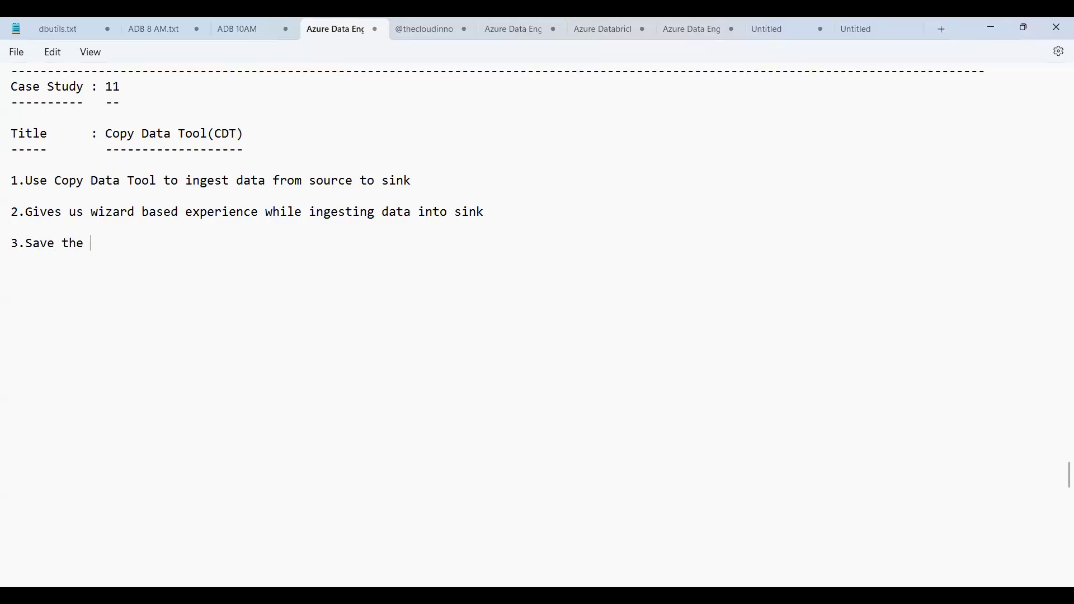
{"action": "type", "text": "time"}
Add point 4, beginning with "The Copy Data Tool eases and optimizes the process of data into data lake"
{"action": "key", "text": "Return"}
{"action": "type", "text": "4.The Copy Data Tool"}
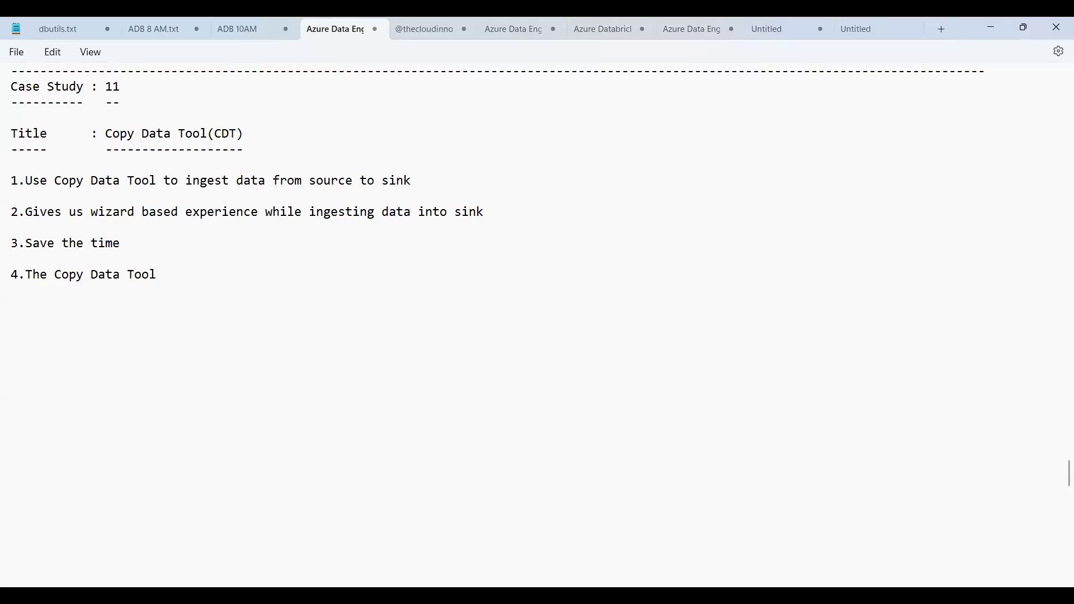
{"action": "type", "text": " eases and optimize"}
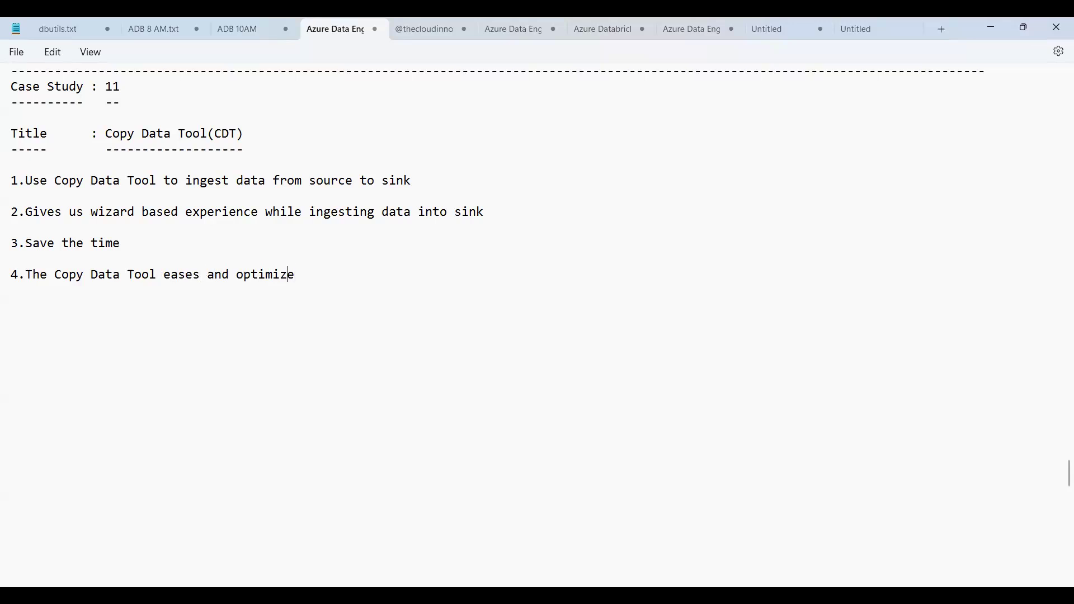
{"action": "type", "text": "s the process of data"}
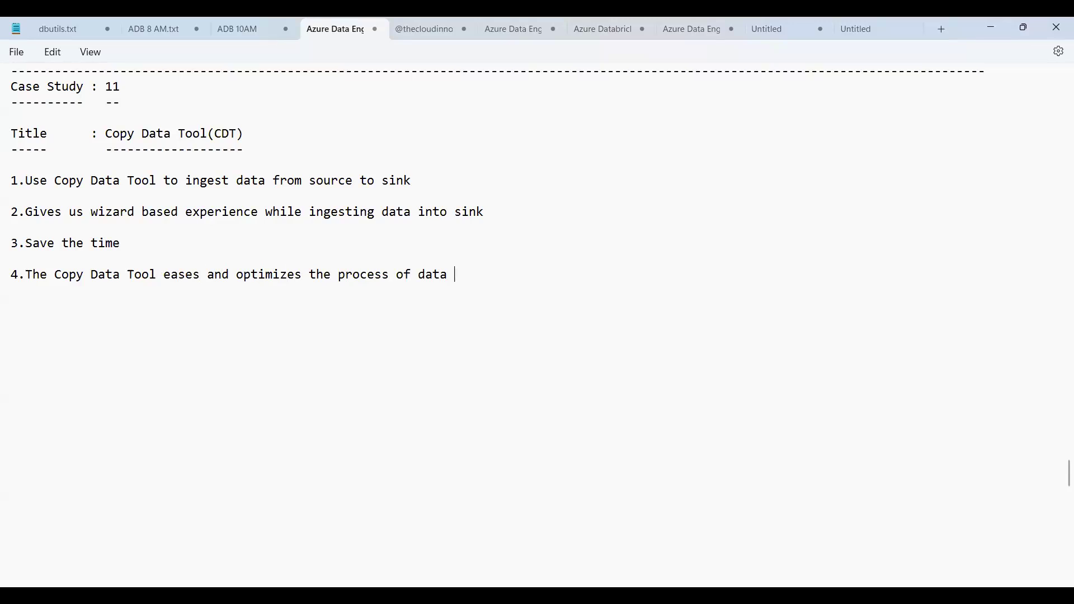
{"action": "type", "text": "into data lake"}
Extend point 4 with ", which is usually a first step in an end to end"
{"action": "type", "text": "whi"}
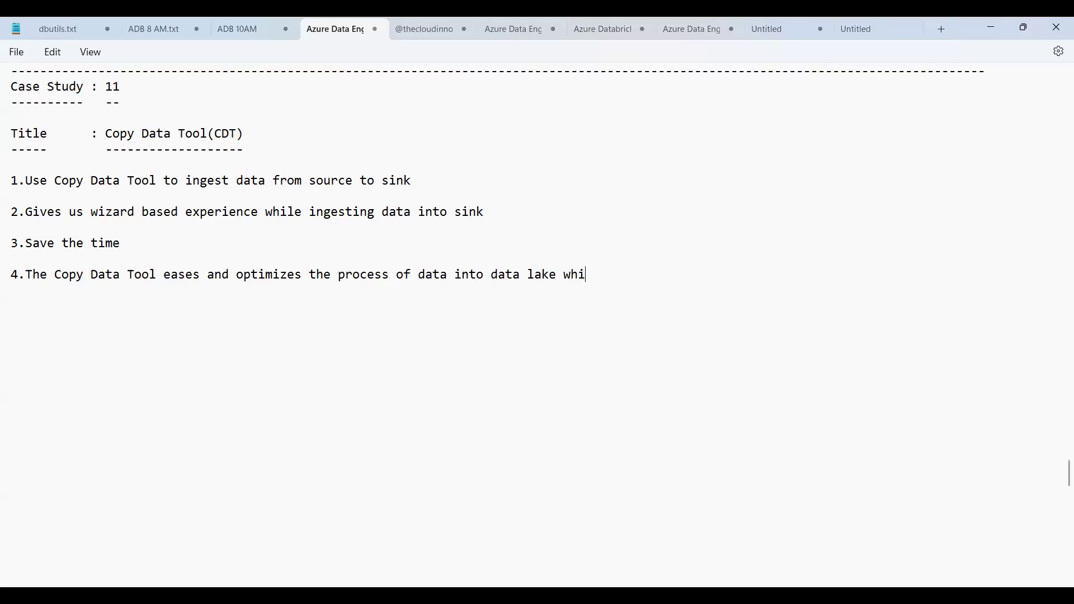
{"action": "type", "text": "ch"}
{"action": "key", "text": "BackSpace"}
{"action": "type", "text": ","}
{"action": "key", "text": "Right"}
{"action": "type", "text": "is usually a firt"}
{"action": "key", "text": "BackSpace"}
{"action": "type", "text": "ts"}
{"action": "key", "text": "BackSpace"}
{"action": "key", "text": "BackSpace"}
{"action": "key", "text": "BackSpace"}
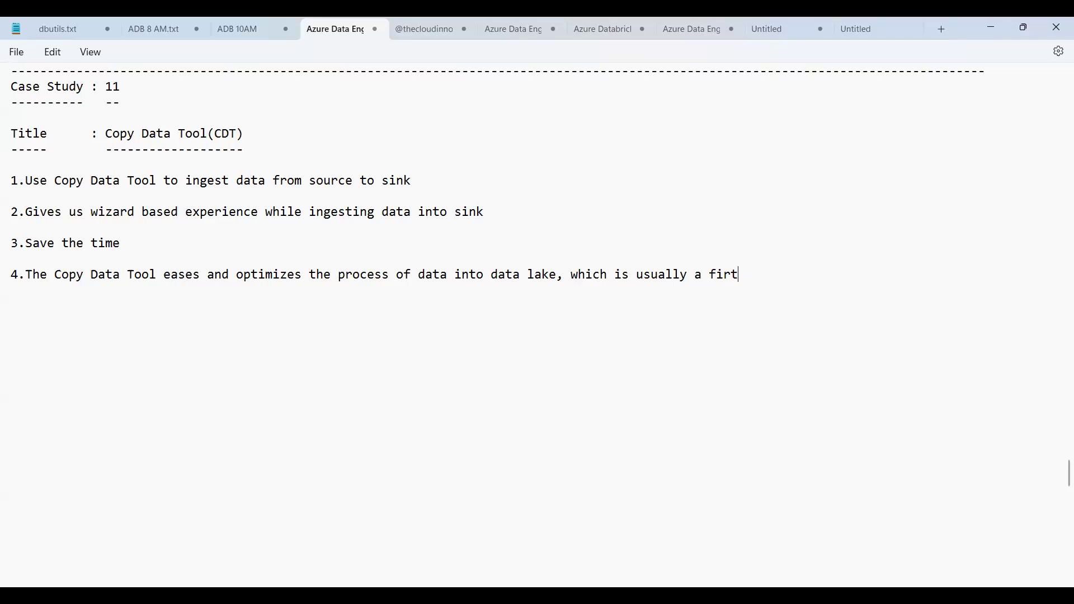
{"action": "type", "text": "rst step in an end to end"}
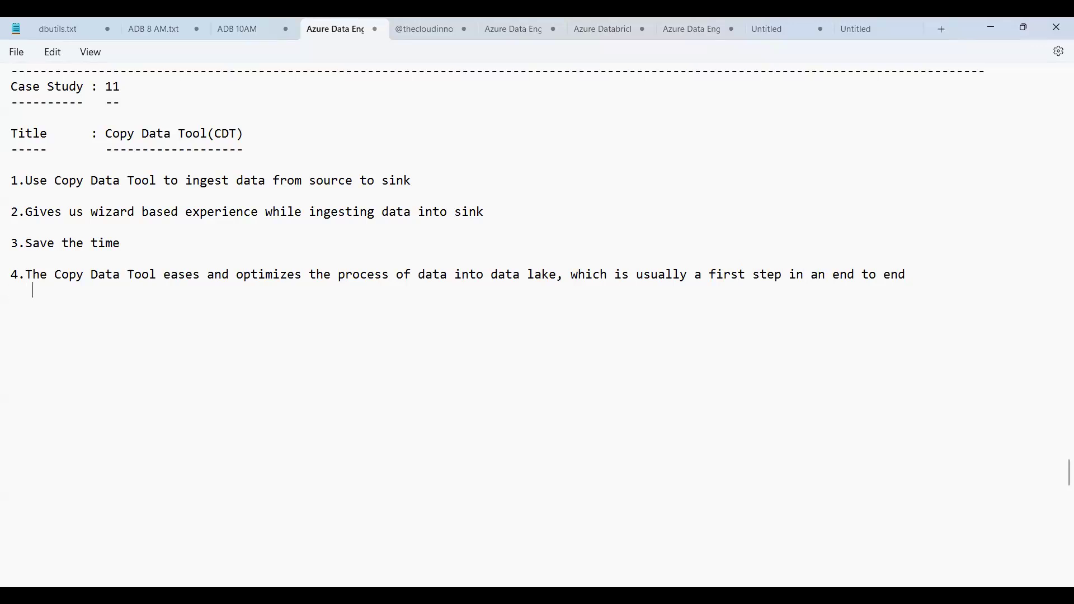
Finish point 4 on an indented second line with "data integration scenario."
{"action": "type", "text": "data integration seni"}
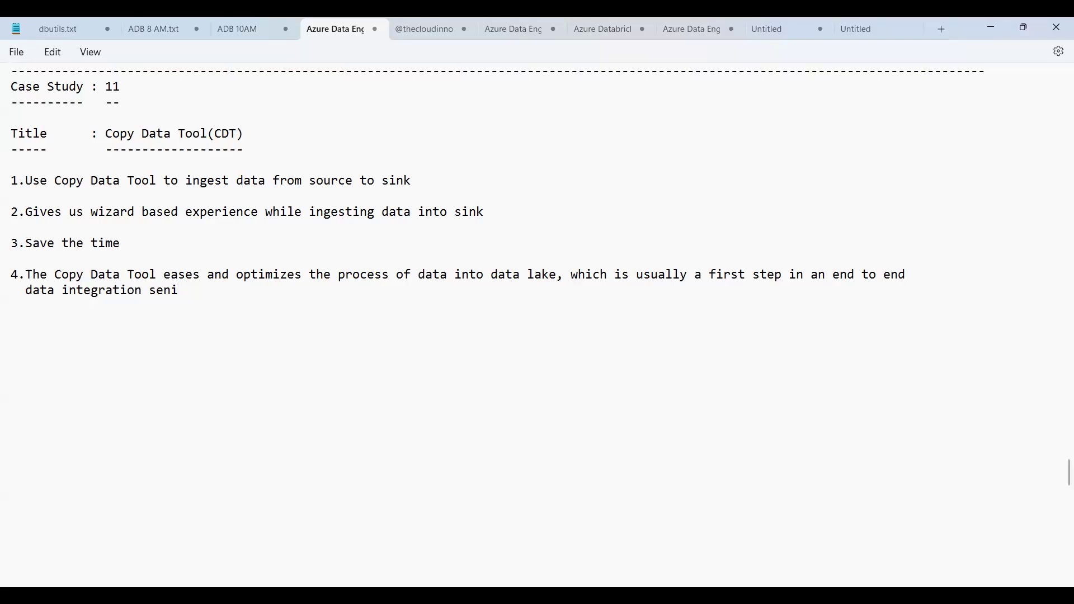
{"action": "key", "text": "BackSpace"}
{"action": "key", "text": "BackSpace"}
{"action": "key", "text": "BackSpace"}
{"action": "type", "text": "e"}
{"action": "type", "text": "cnario."}
Add point 5, beginning with "The flow of the CDT is"
{"action": "key", "text": "Return"}
{"action": "type", "text": "5."}
{"action": "type", "text": "The flow od the CDT"}
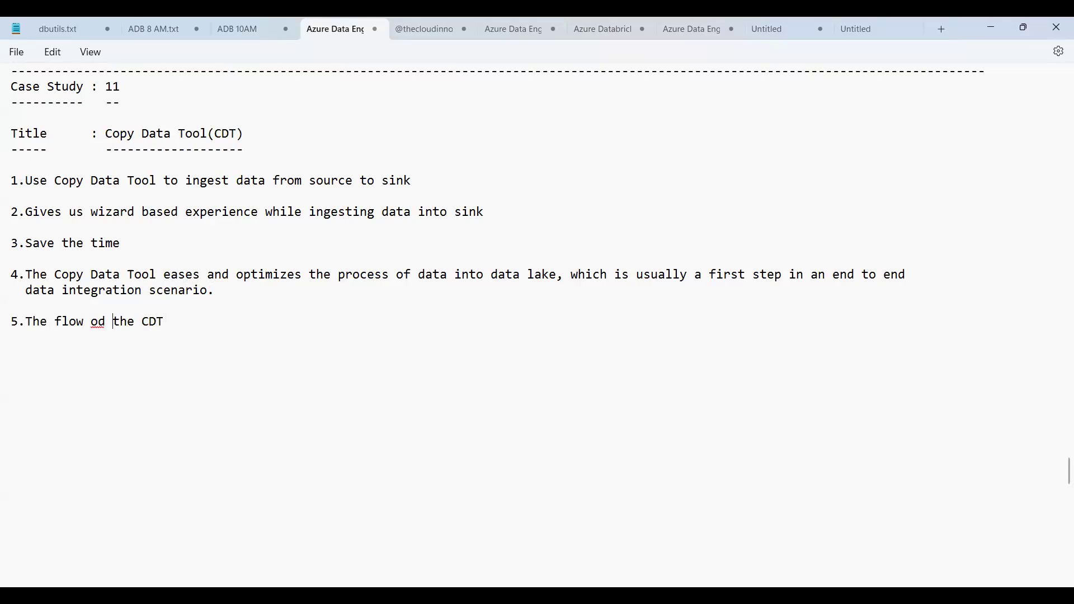
{"action": "key", "text": "Delete"}
{"action": "type", "text": "f"}
{"action": "type", "text": "the CDT is instu"}
{"action": "type", "text": "itive"}
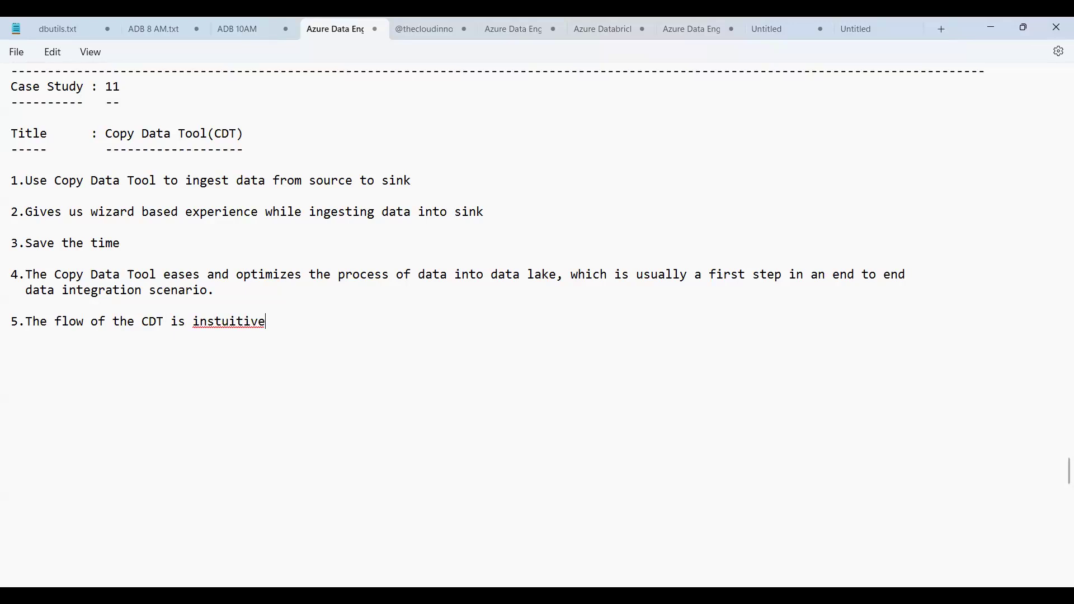
{"action": "key", "text": "BackSpace"}
{"action": "key", "text": "BackSpace"}
{"action": "type", "text": "i"}
{"action": "key", "text": "shift+Left"}
{"action": "key", "text": "shift+Left"}
{"action": "key", "text": "shift+Left"}
{"action": "key", "text": "shift+Left"}
{"action": "key", "text": "shift+Left"}
{"action": "key", "text": "shift+Left"}
{"action": "key", "text": "shift+Left"}
{"action": "key", "text": "shift+Left"}
{"action": "key", "text": "shift+Left"}
{"action": "key", "text": "shift+Left"}
{"action": "key", "text": "BackSpace"}
Finish point 5 with "applied on the data into the database"
{"action": "type", "text": "ap"}
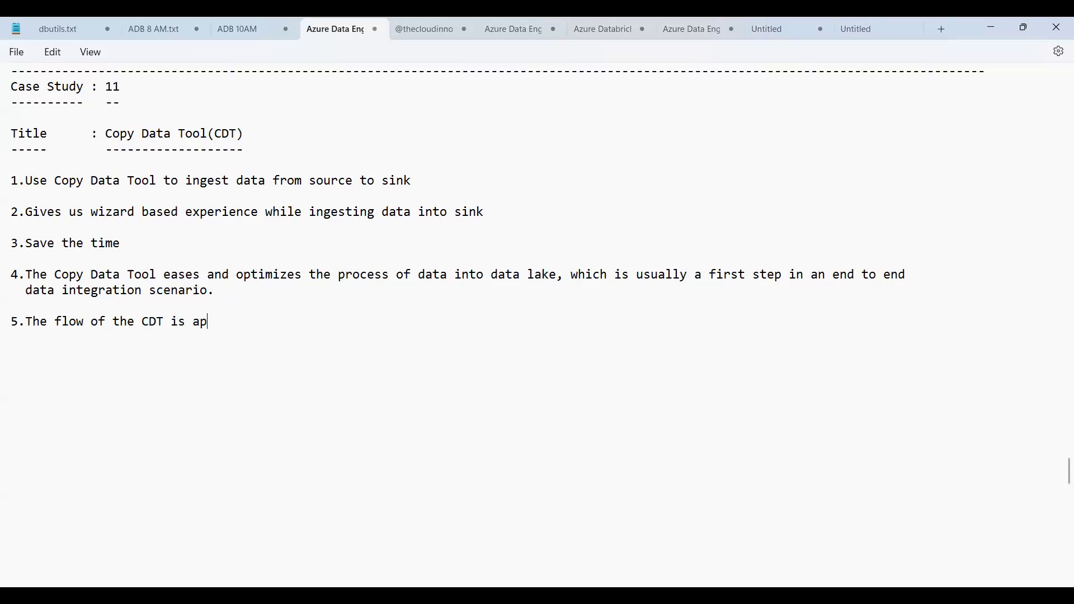
{"action": "type", "text": "plied on the data"}
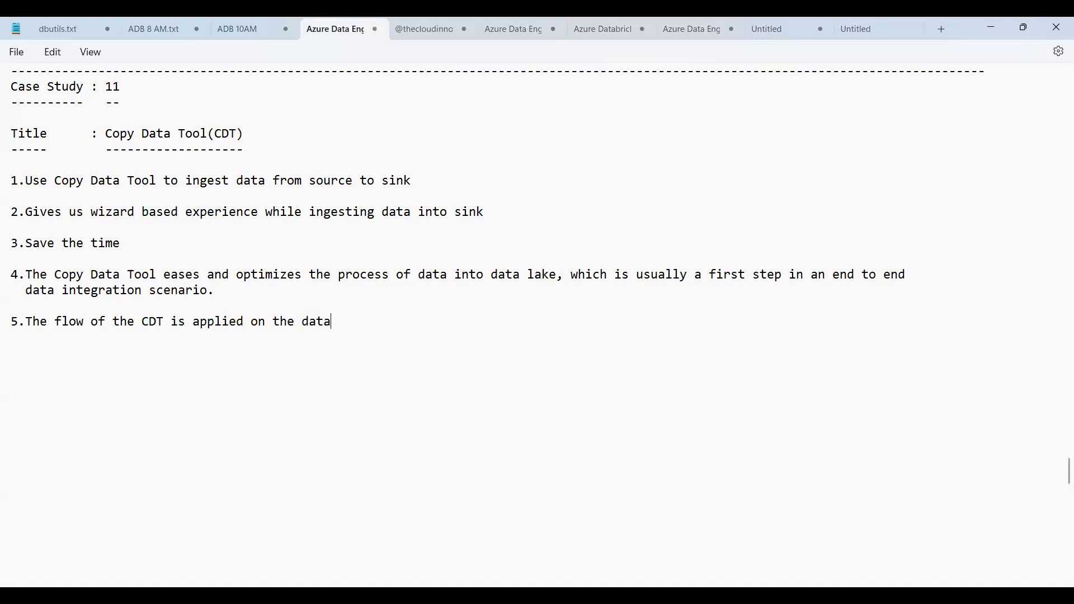
{"action": "type", "text": " into th"}
{"action": "type", "text": "a"}
{"action": "key", "text": "BackSpace"}
{"action": "key", "text": "BackSpace"}
{"action": "type", "text": "e database"}
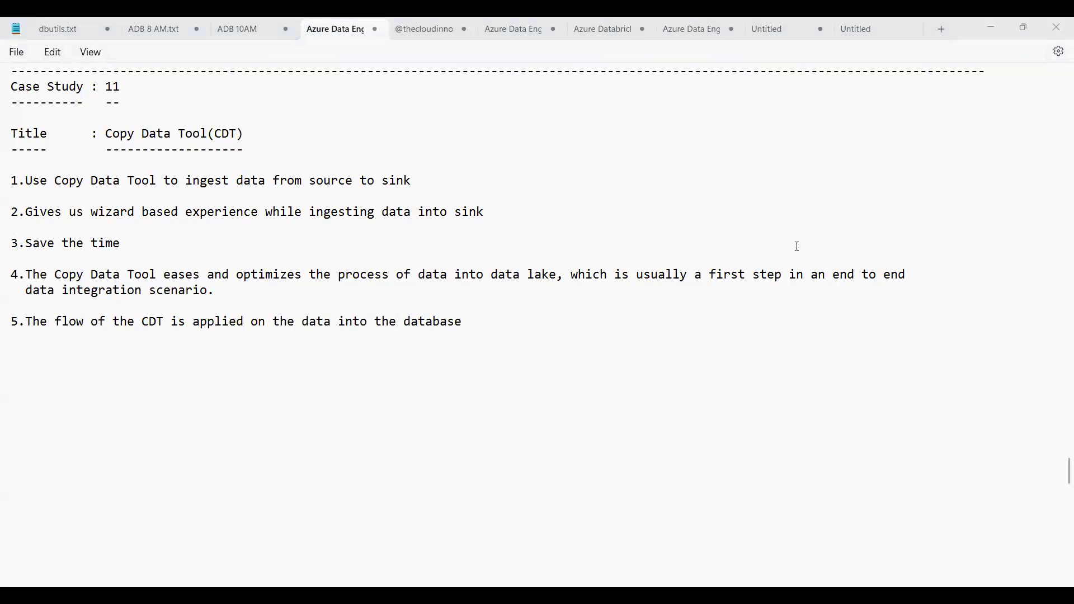
{"action": "left_click", "coordinate": [476, 328]}
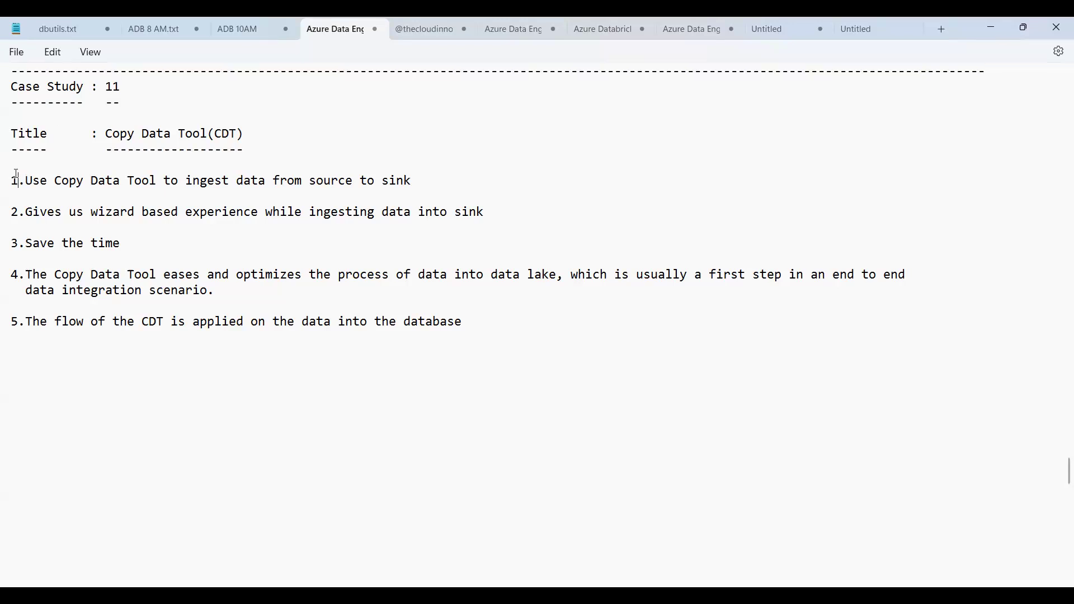
{"action": "key", "text": "shift+Down"}
{"action": "key", "text": "shift+Down"}
{"action": "key", "text": "shift+Down"}
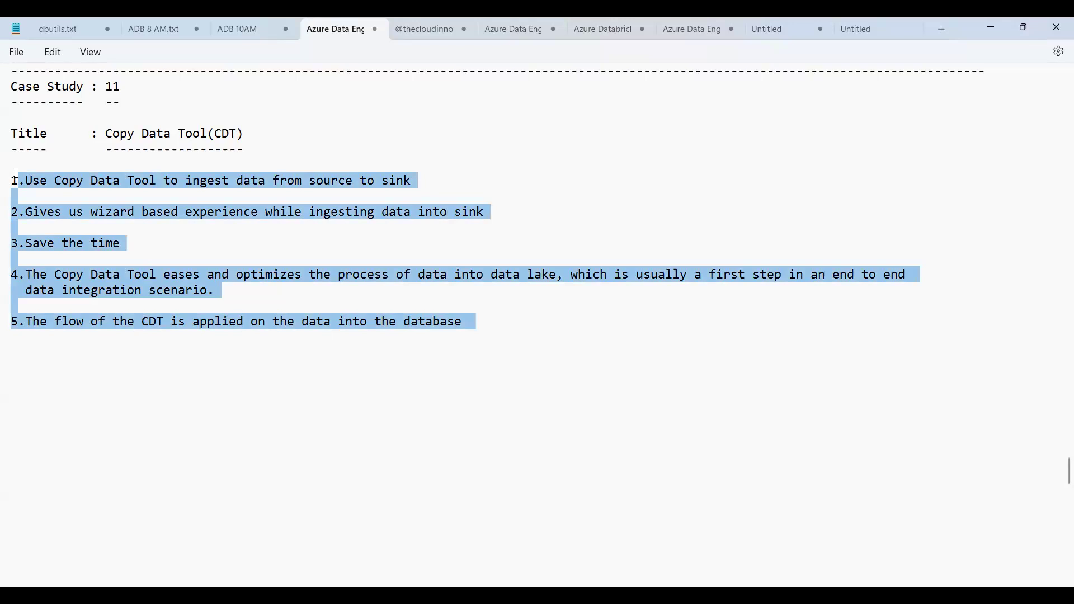
{"action": "left_click", "coordinate": [123, 178]}
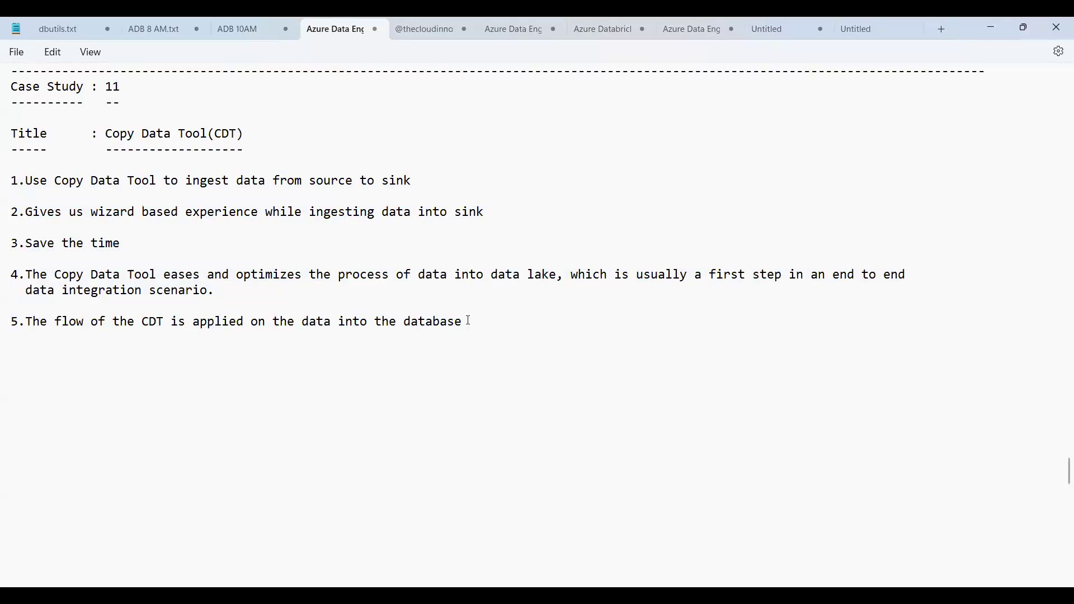
Add a full-width dashed separator below point 5, followed by the heading "Specifications:" underlined with dashes
{"action": "type", "text": "-"}
{"action": "type", "text": "----------------------------------------------------------------"}
{"action": "type", "text": "-------------------------------------------------------"}
{"action": "type", "text": "---------"}
{"action": "type", "text": "----"}
{"action": "type", "text": "Specifica"}
{"action": "type", "text": "tions: "}
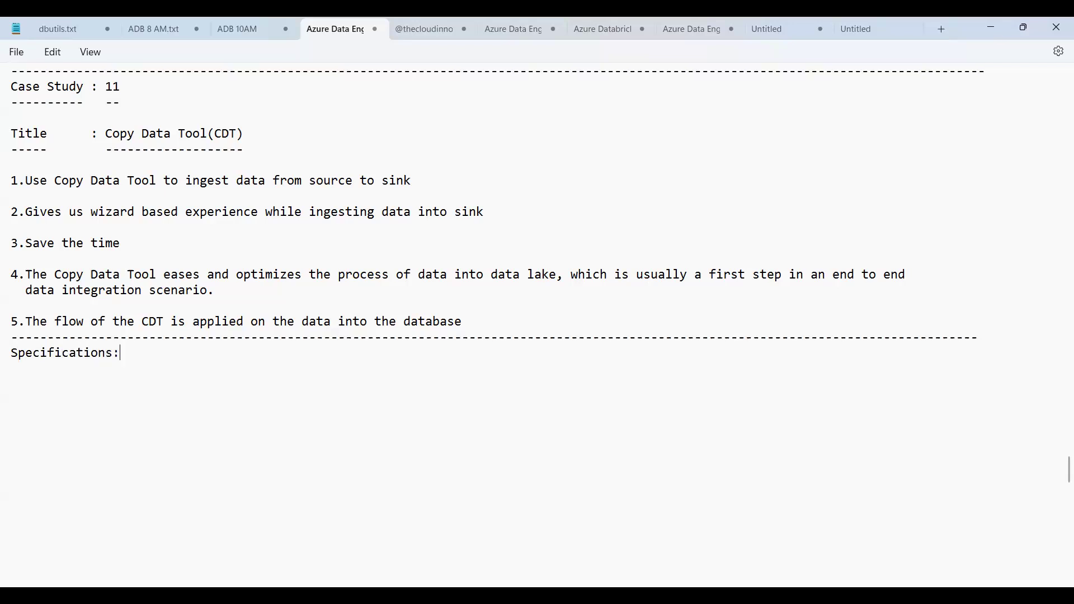
{"action": "type", "text": "-------------- "}
{"action": "type", "text": "Source"}
{"action": "type", "text": " Data Stora"}
{"action": "type", "text": "ge "}
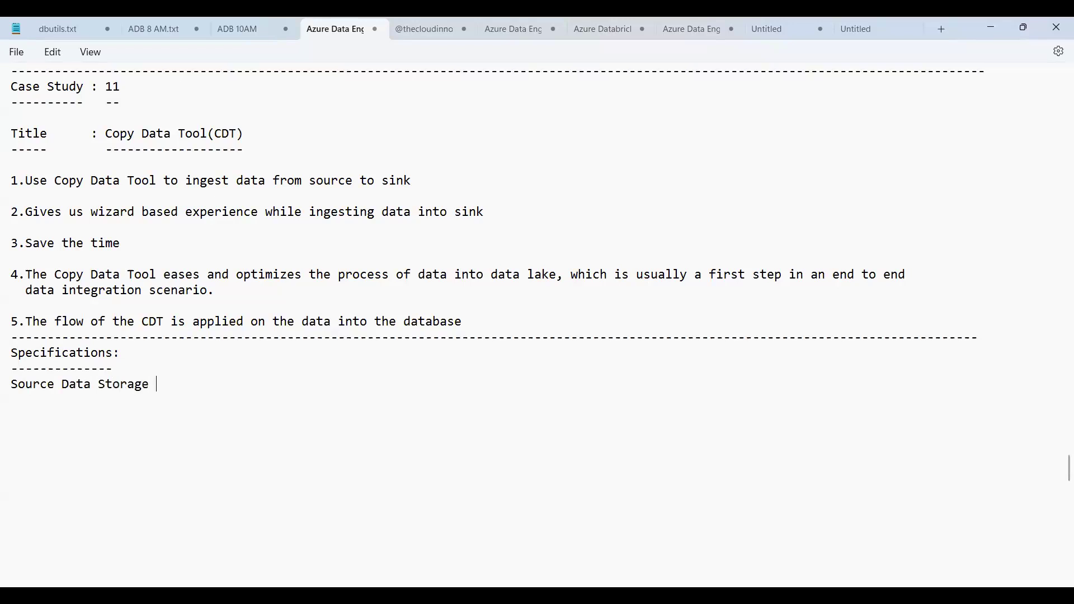
{"action": "type", "text": ": Azure Blob Storage"}
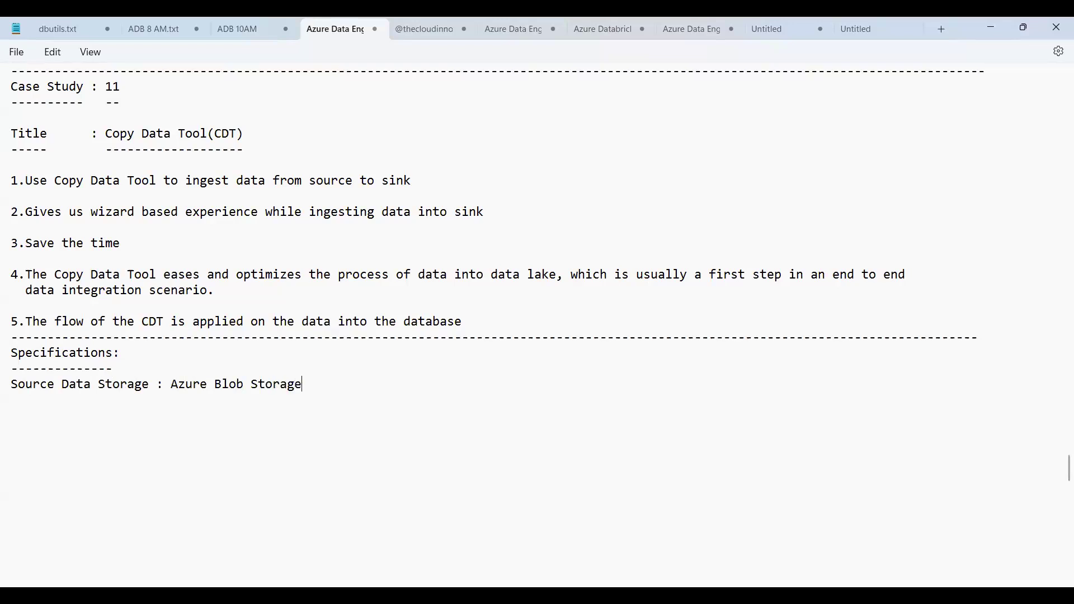
Add the entry "Source Data Storage : Azure Blob Storage" under Specifications, with an indented blank "File :" entry beneath it
{"action": "key", "text": "Return"}
{"action": "key", "text": "Return"}
{"action": "type", "text": "Files"}
{"action": "key", "text": "BackSpace"}
Add the entry "Sink Data Storage : Azure Data lake Gen2" with its own indented blank "File :" entry
{"action": "type", "text": "Sink Data St"}
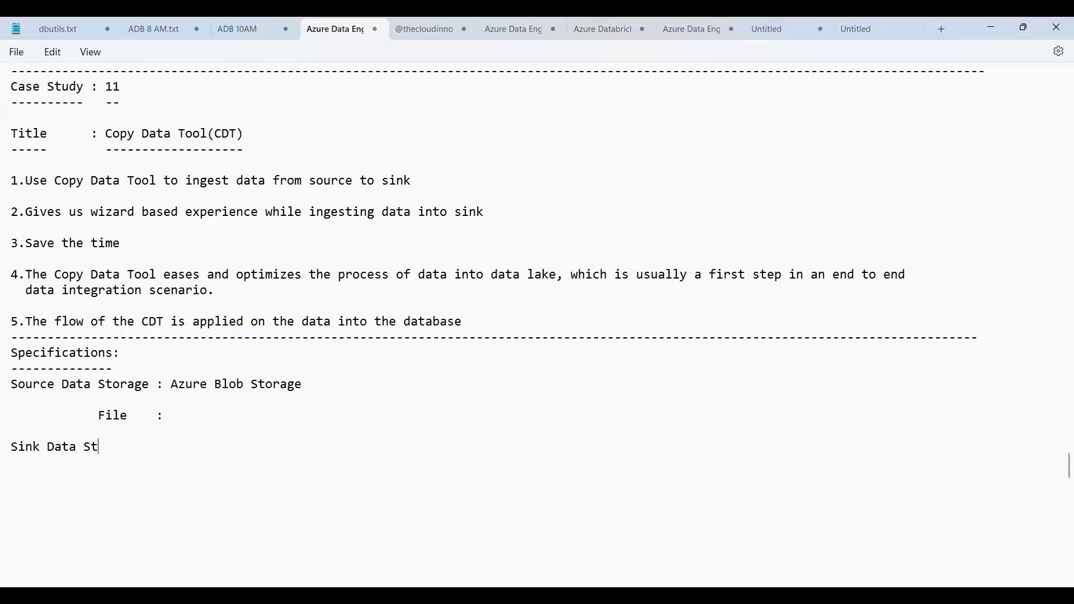
{"action": "type", "text": "orage : Azure Dat"}
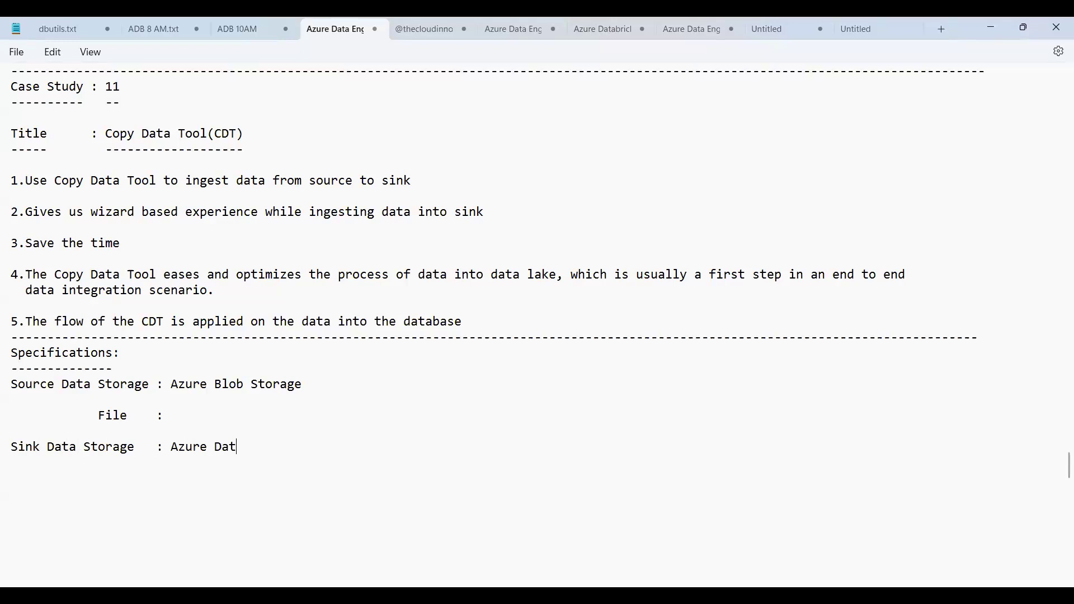
{"action": "type", "text": "a lake Gen2"}
{"action": "type", "text": "File "}
{"action": "type", "text": ":"}
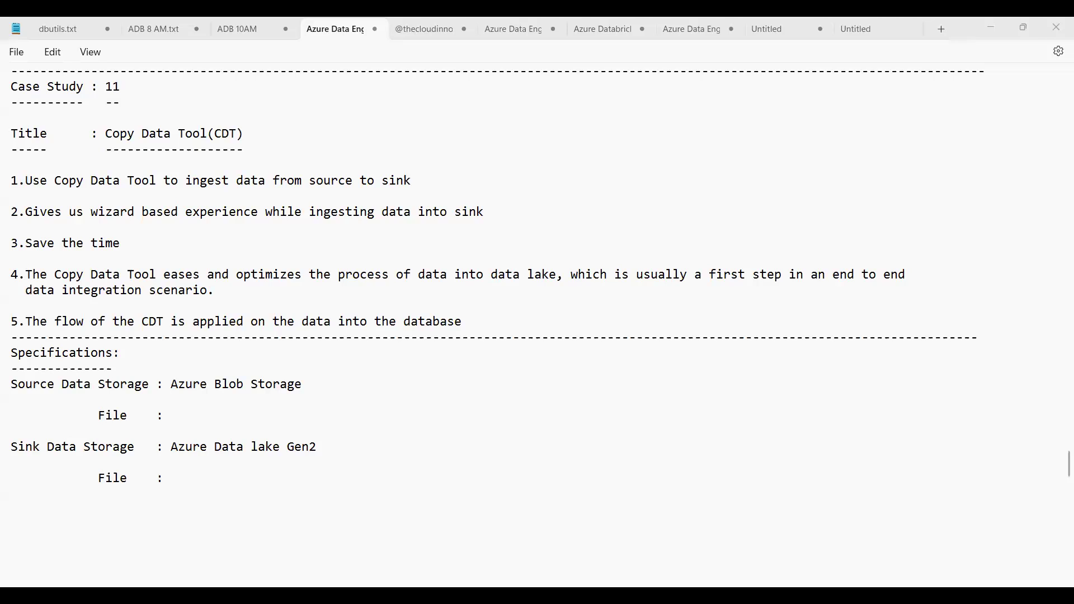
Switch to Chrome, add two more blank browser tabs, and load the Azure portal home page in the first blank tab
{"action": "key", "text": "alt+Tab"}
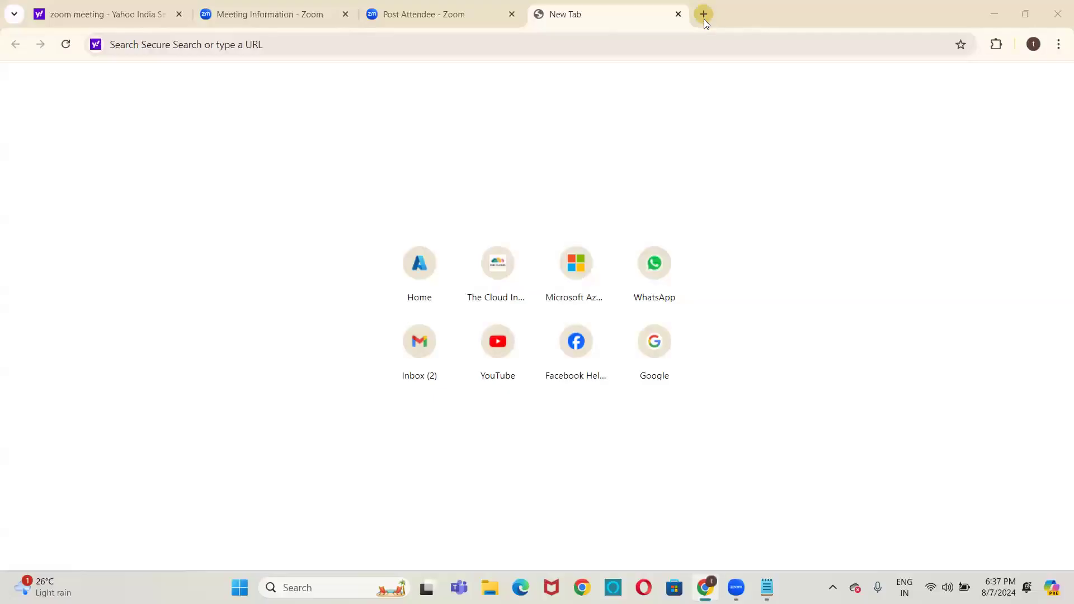
{"action": "left_click", "coordinate": [703, 15]}
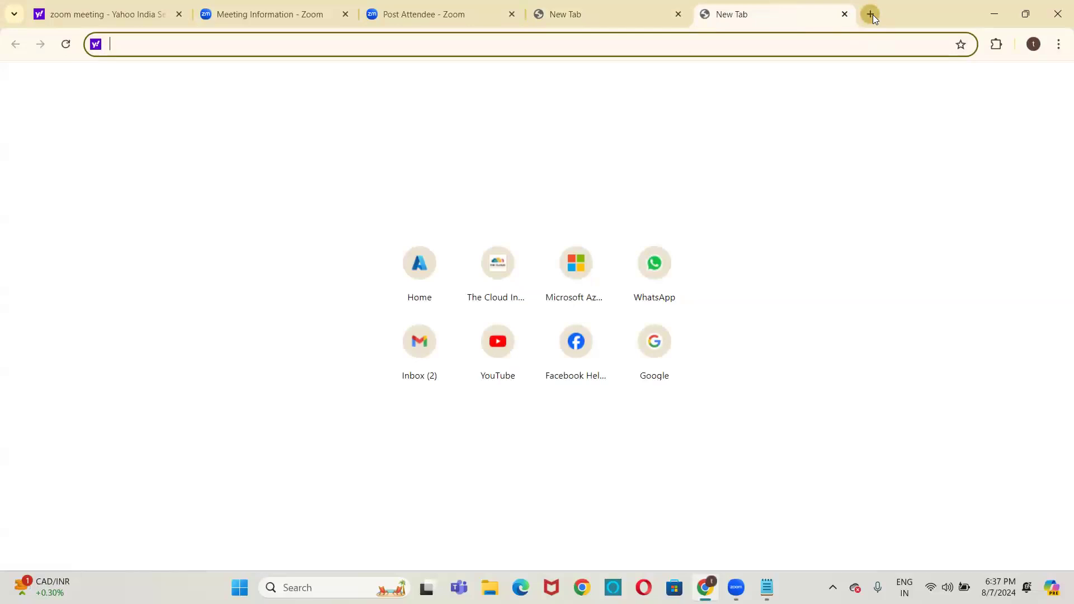
{"action": "left_click", "coordinate": [870, 15]}
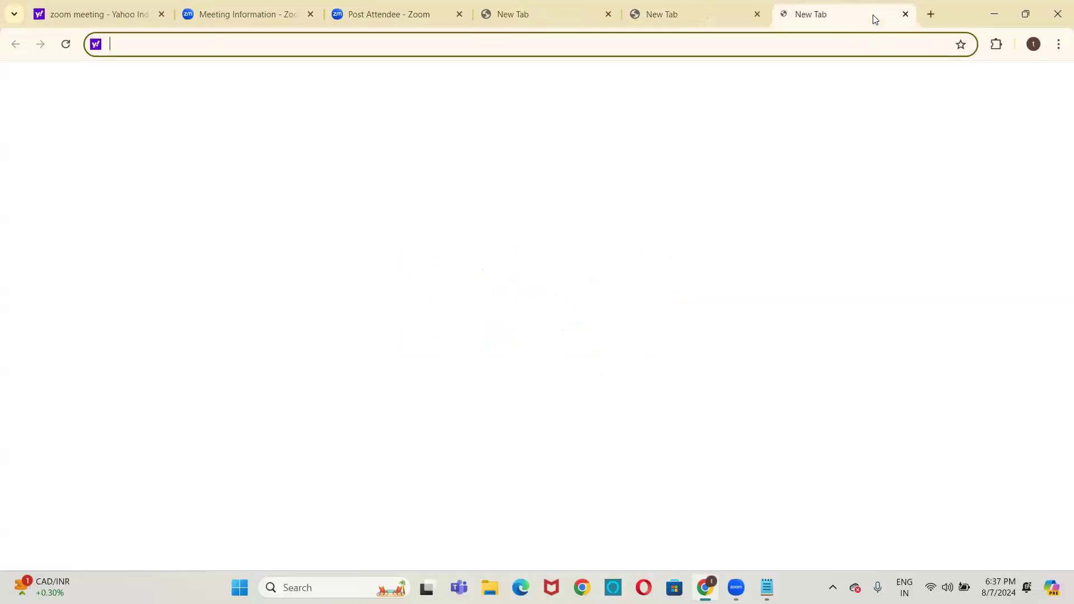
{"action": "left_click", "coordinate": [535, 13]}
{"action": "left_click", "coordinate": [442, 271]}
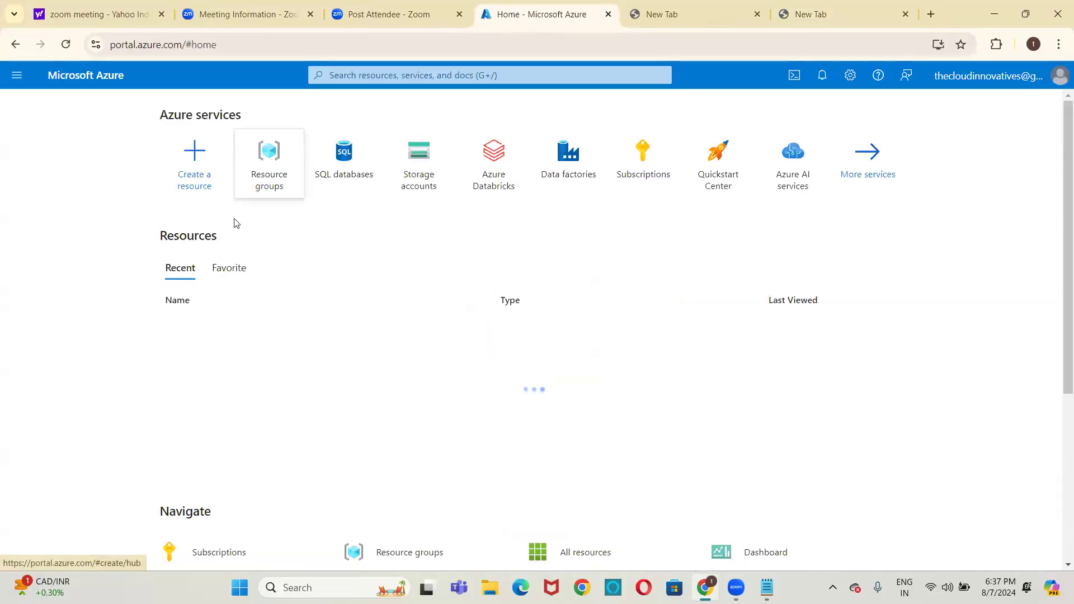
From the old resource groups browse experience, start a new resource group named CDTRG under the thecloudinnovatives subscription
{"action": "left_click", "coordinate": [268, 164]}
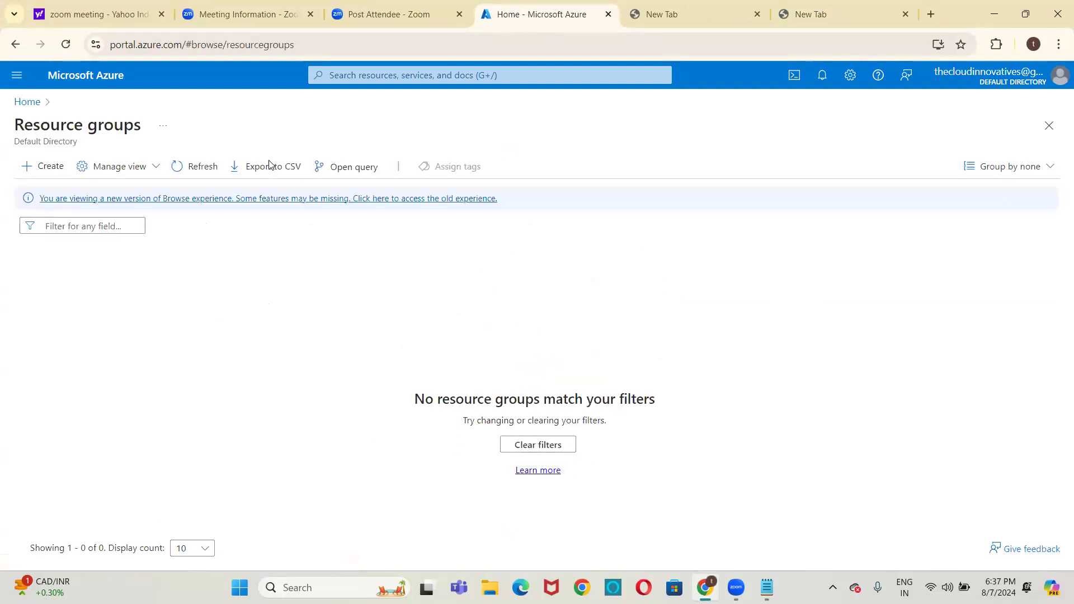
{"action": "left_click", "coordinate": [79, 203]}
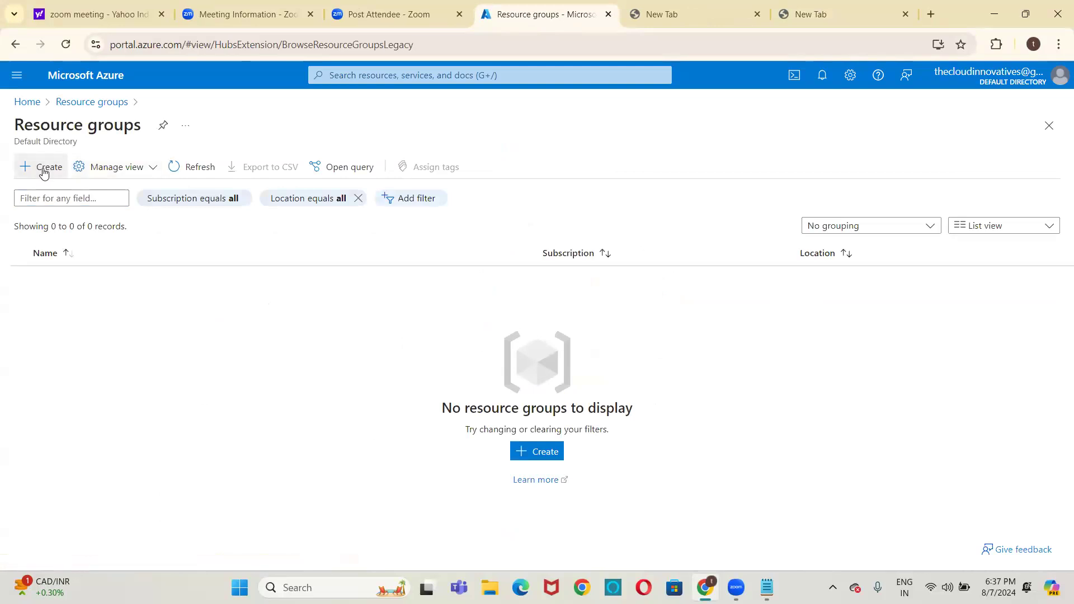
{"action": "left_click", "coordinate": [43, 171]}
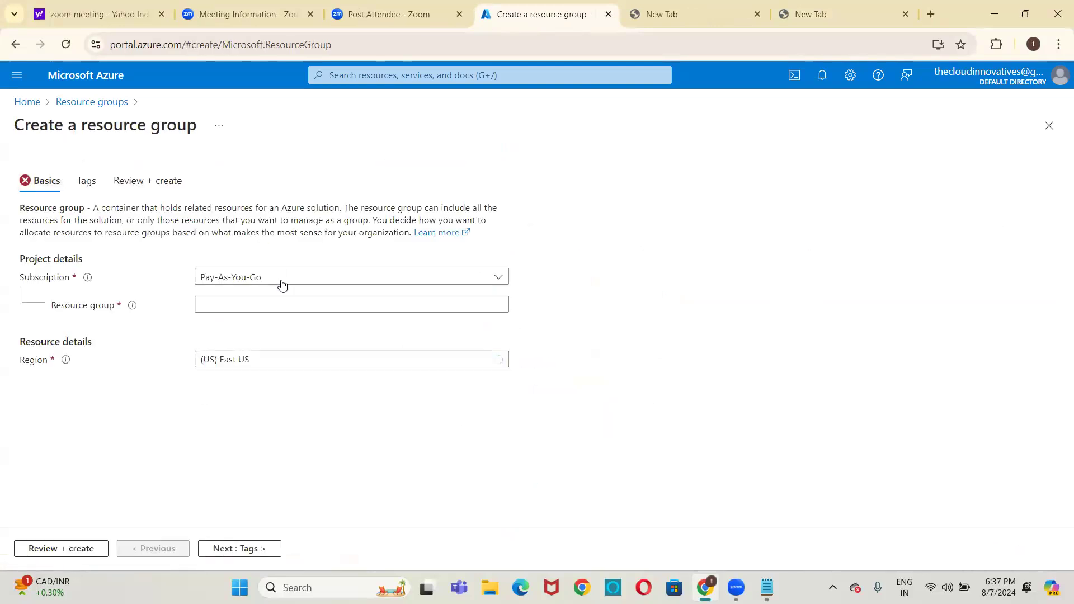
{"action": "left_click", "coordinate": [274, 275]}
{"action": "left_click", "coordinate": [267, 333]}
{"action": "left_click", "coordinate": [259, 304]}
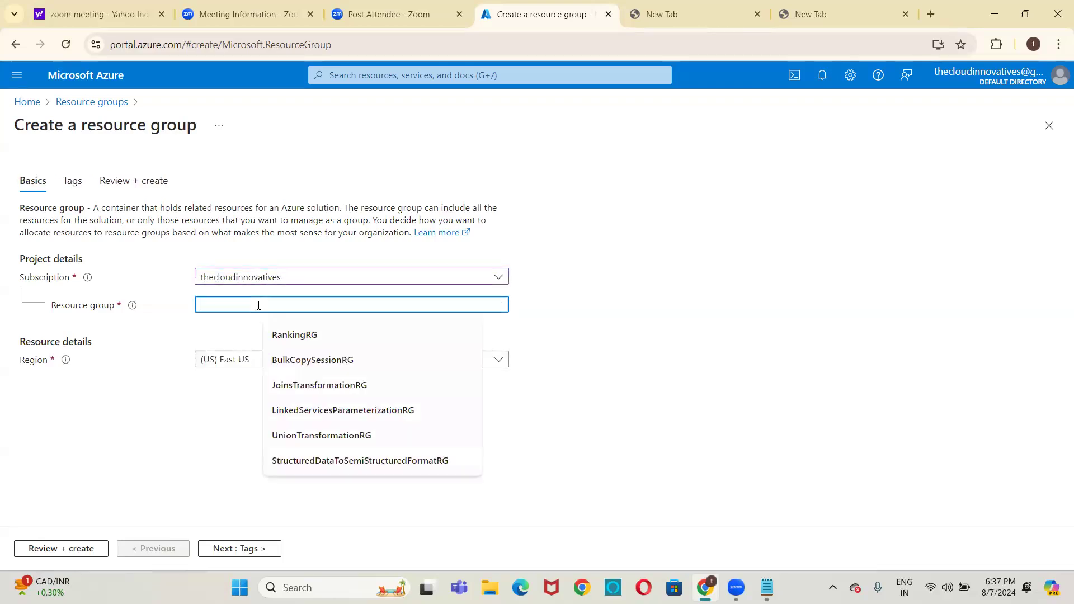
{"action": "type", "text": "CD"}
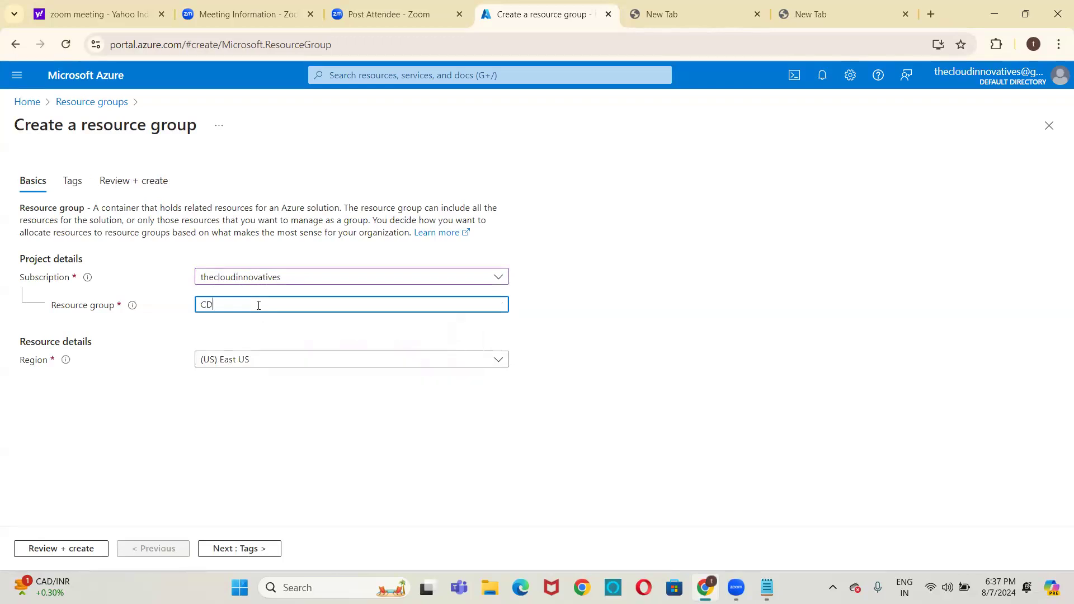
{"action": "type", "text": "TRG"}
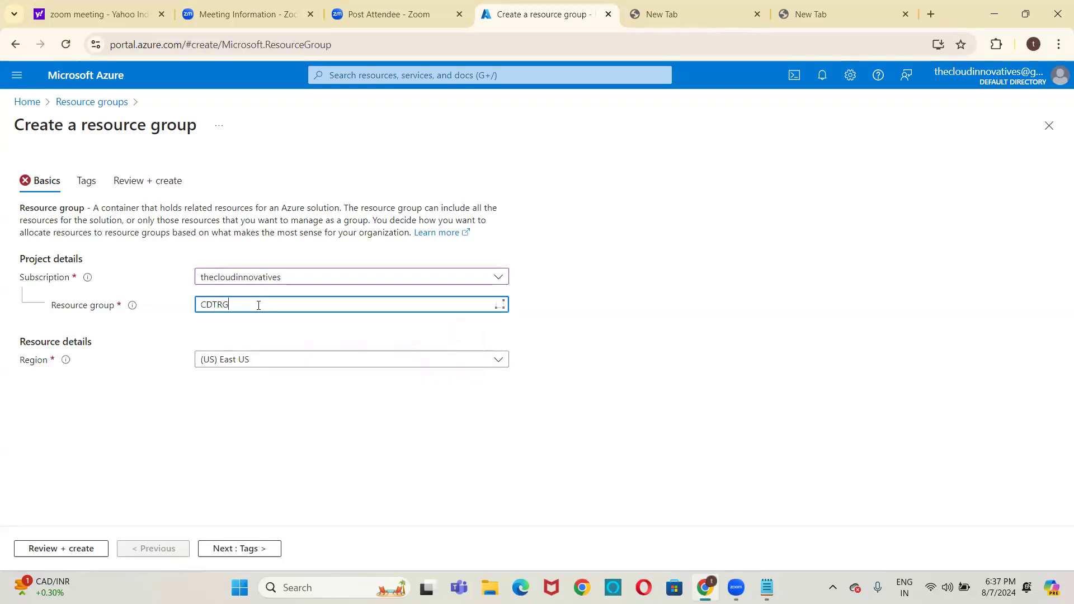
Review and create the CDTRG resource group, and go to its overview page
{"action": "left_click", "coordinate": [142, 448]}
{"action": "left_click", "coordinate": [58, 551]}
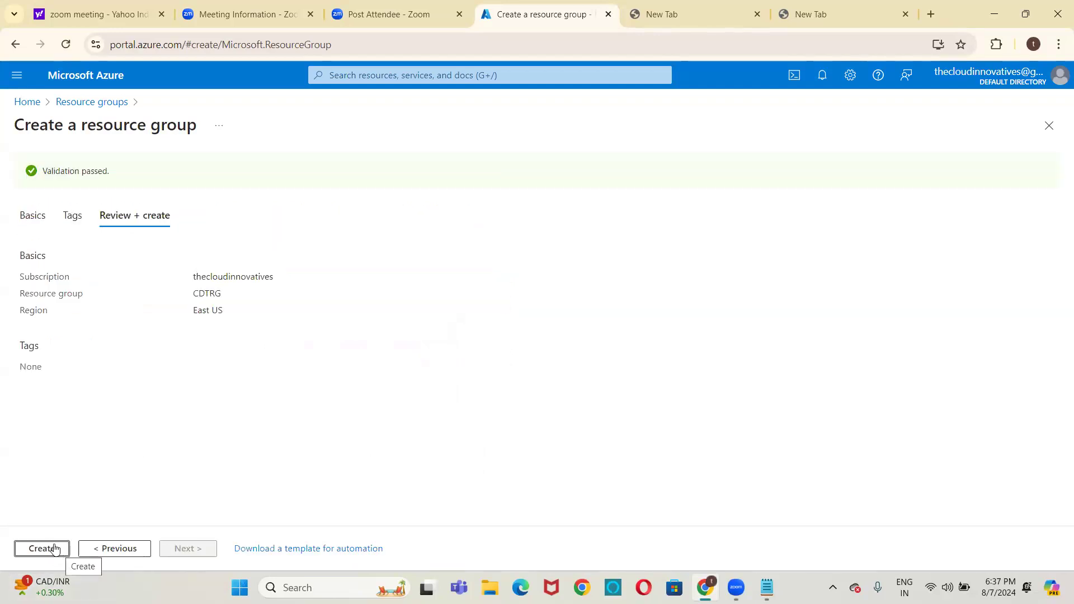
{"action": "left_click", "coordinate": [60, 550]}
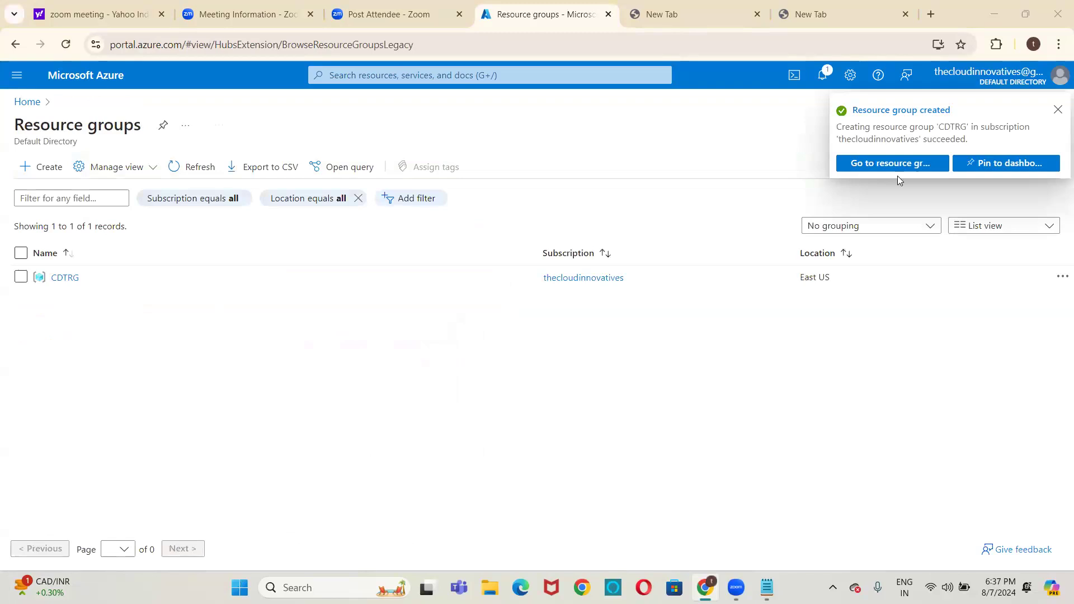
{"action": "left_click", "coordinate": [917, 164]}
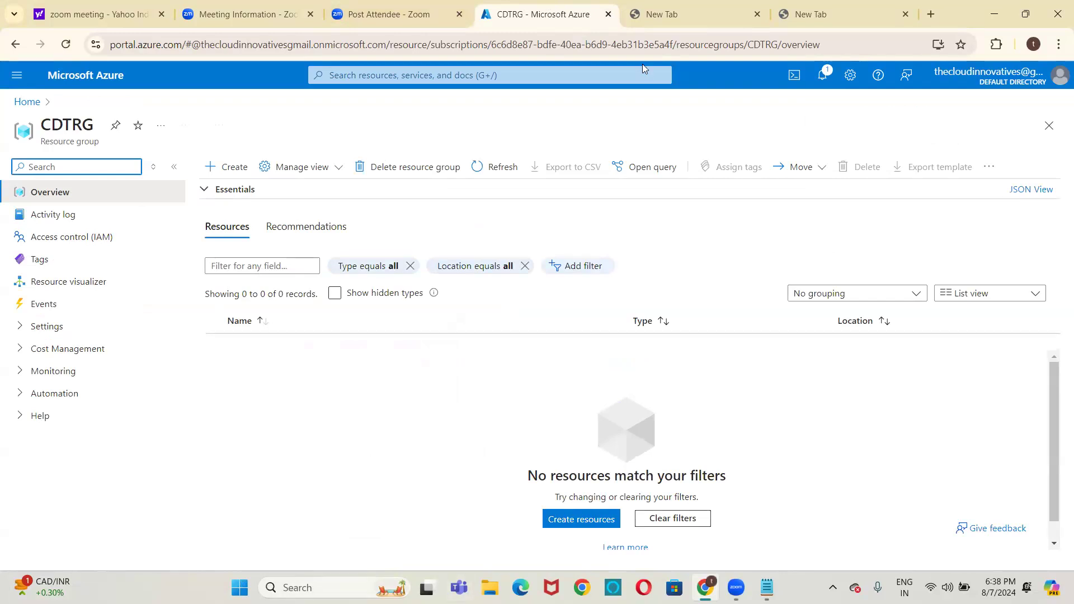
Load the Azure portal in the next blank browser tab and start creating a storage account there
{"action": "left_click", "coordinate": [708, 11]}
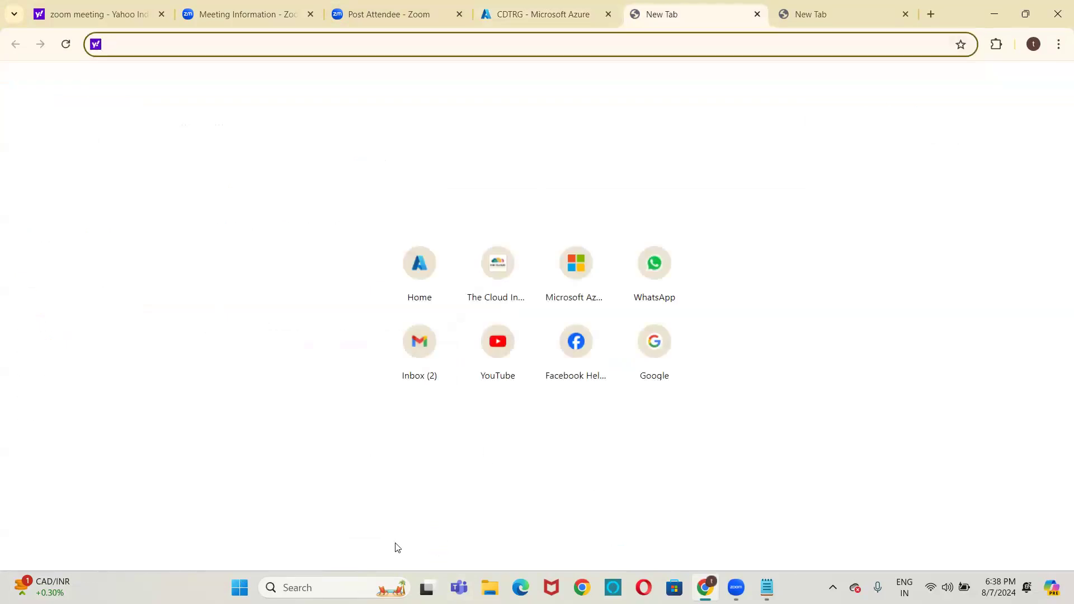
{"action": "left_click", "coordinate": [422, 268]}
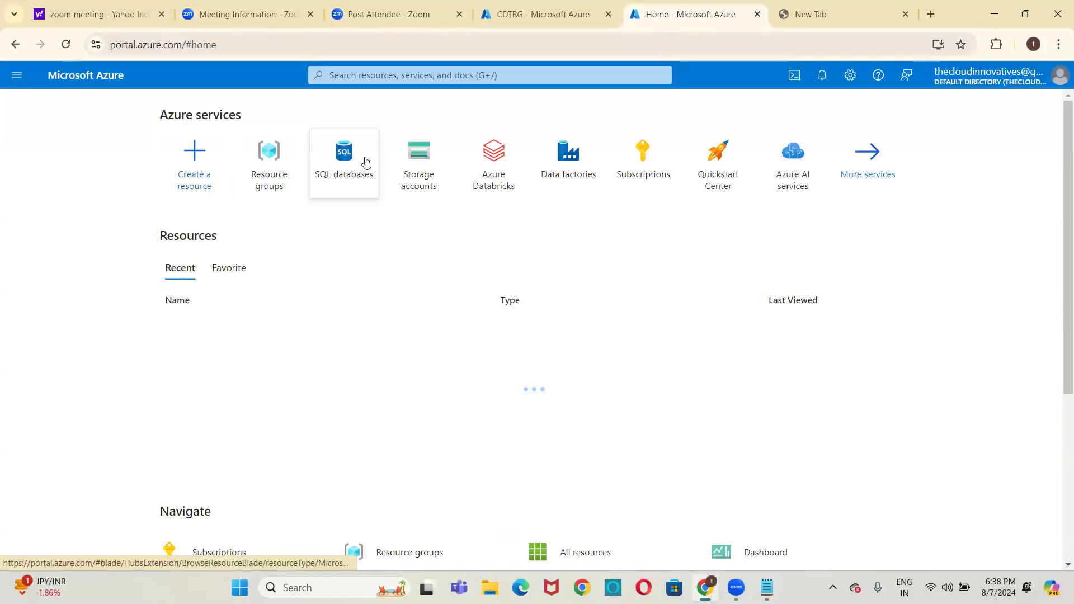
{"action": "left_click", "coordinate": [416, 178]}
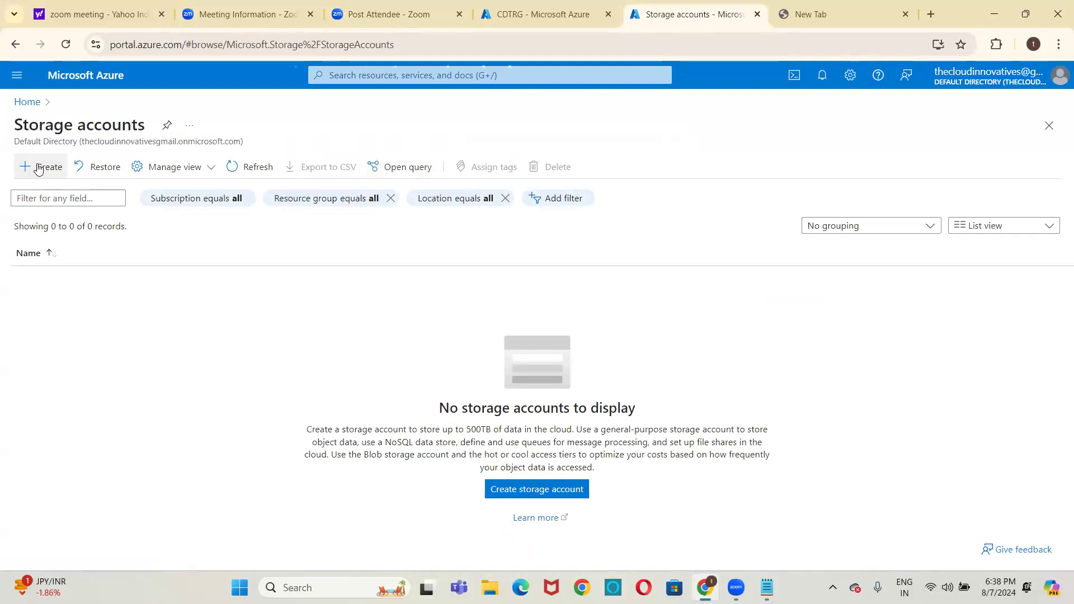
{"action": "left_click", "coordinate": [38, 167]}
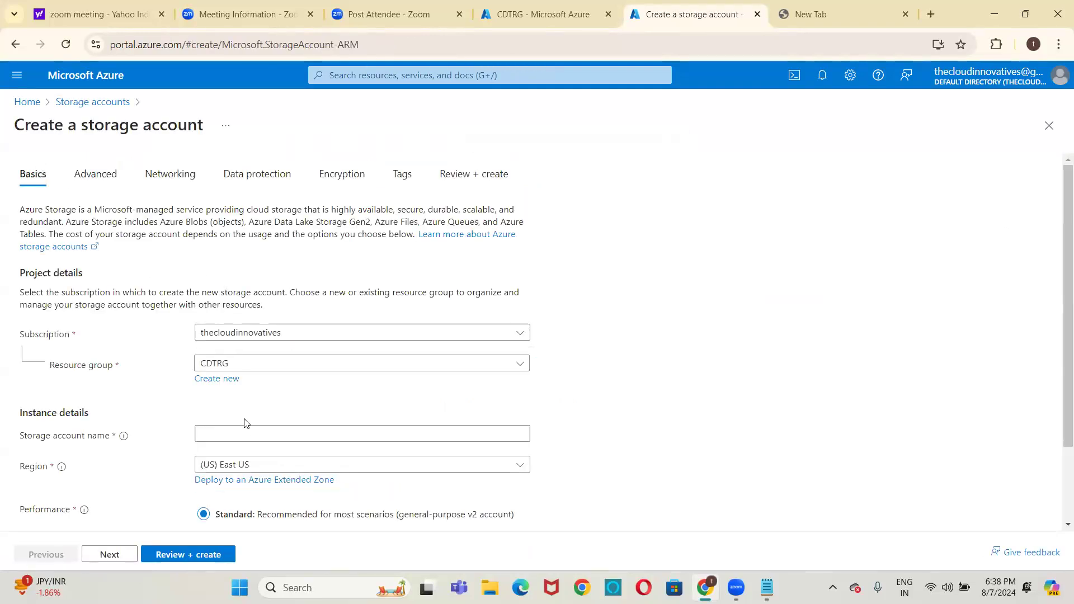
Name the storage account sourcecdtinfo, keep the remaining default settings, and deploy it to the CDTRG resource group
{"action": "left_click", "coordinate": [243, 436]}
{"action": "type", "text": "siu"}
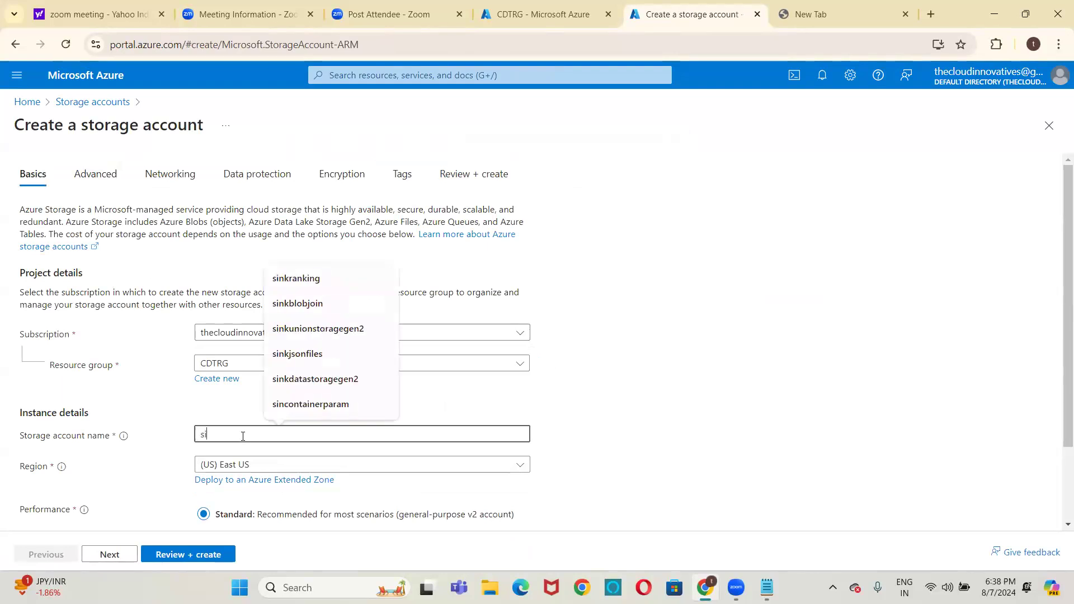
{"action": "key", "text": "BackSpace"}
{"action": "key", "text": "BackSpace"}
{"action": "type", "text": "ource"}
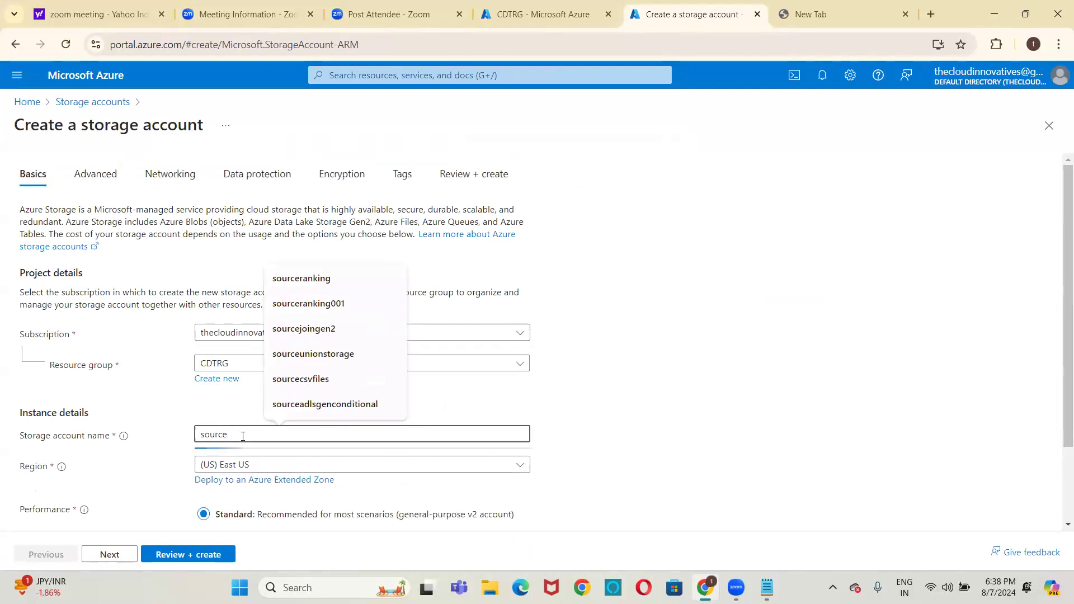
{"action": "type", "text": "cdt"}
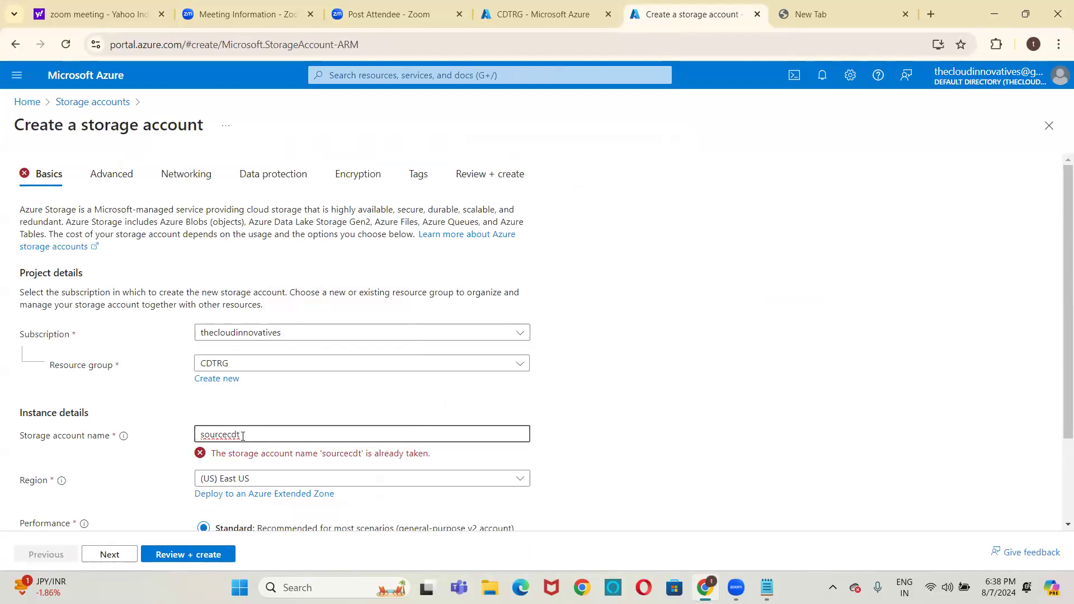
{"action": "type", "text": "info"}
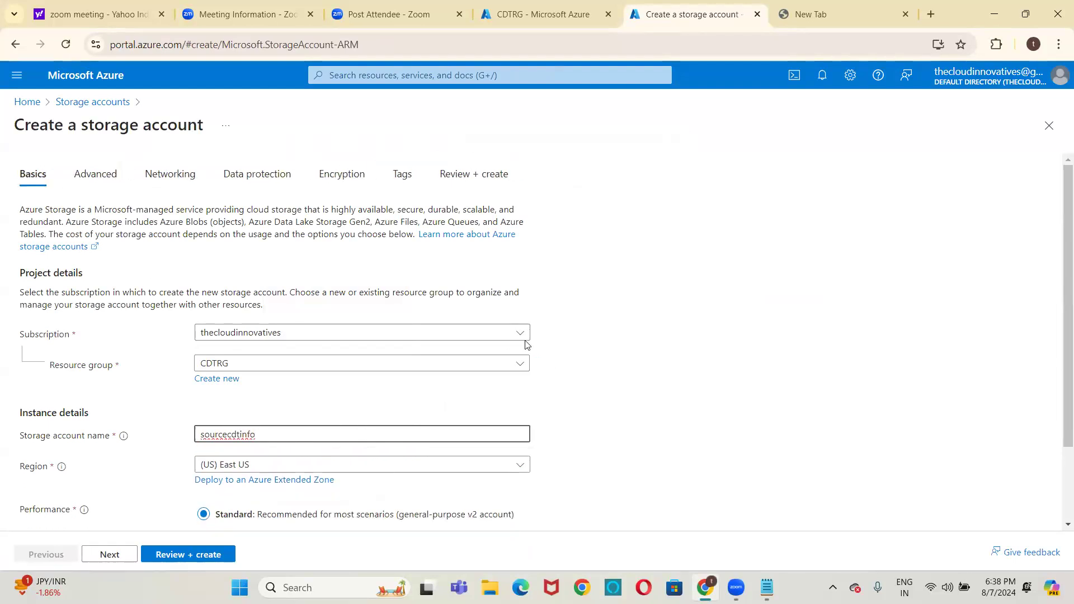
{"action": "left_click", "coordinate": [208, 555]}
{"action": "left_click", "coordinate": [208, 555]}
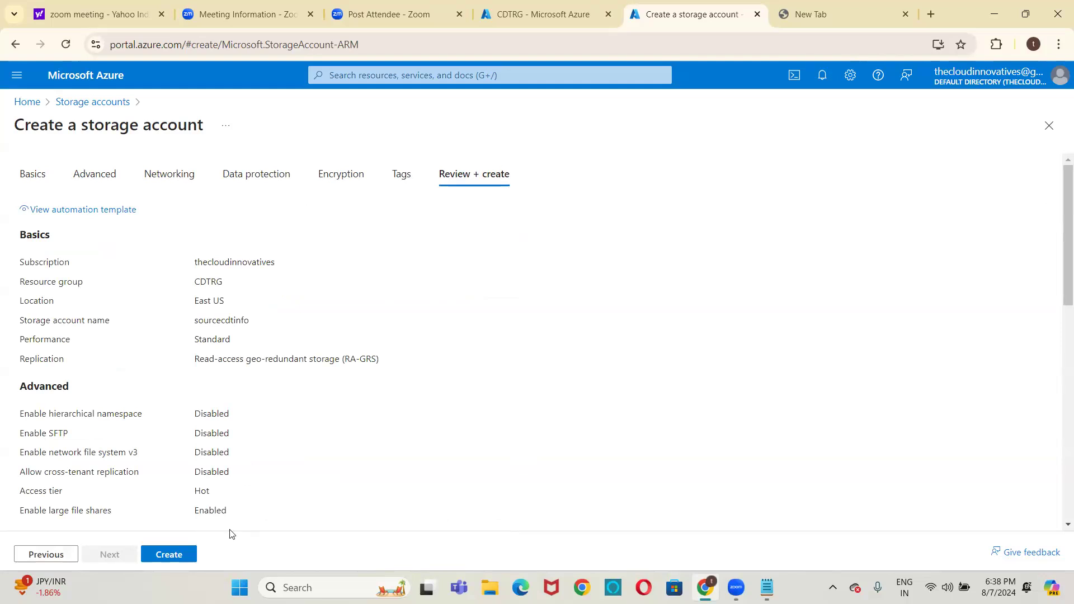
{"action": "left_click", "coordinate": [158, 557]}
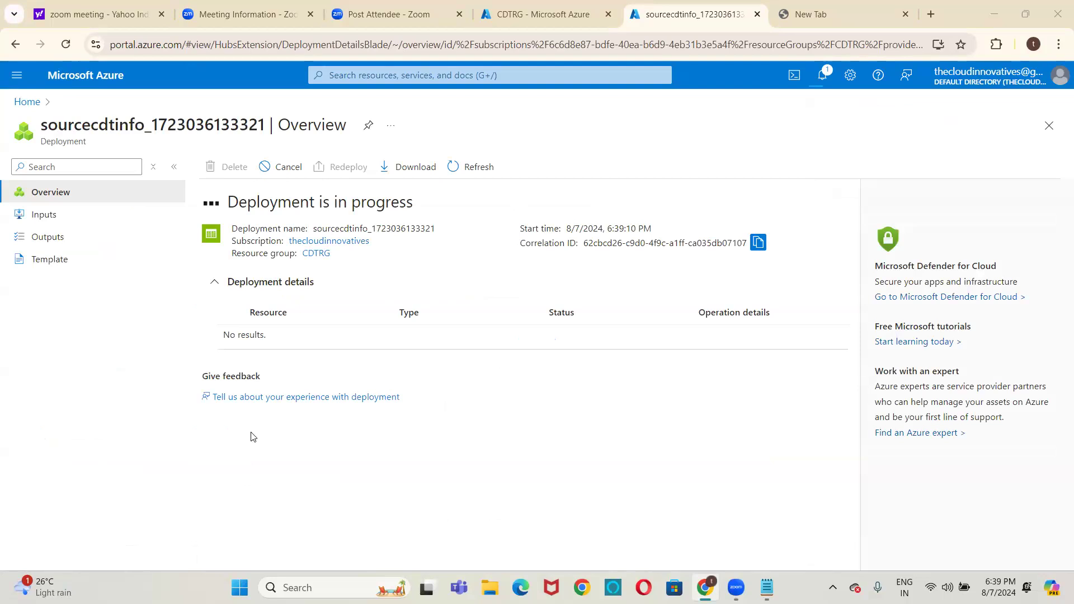
In the remaining blank browser tab, start a second Azure storage account and name it sinkcdt
{"action": "left_click", "coordinate": [807, 13]}
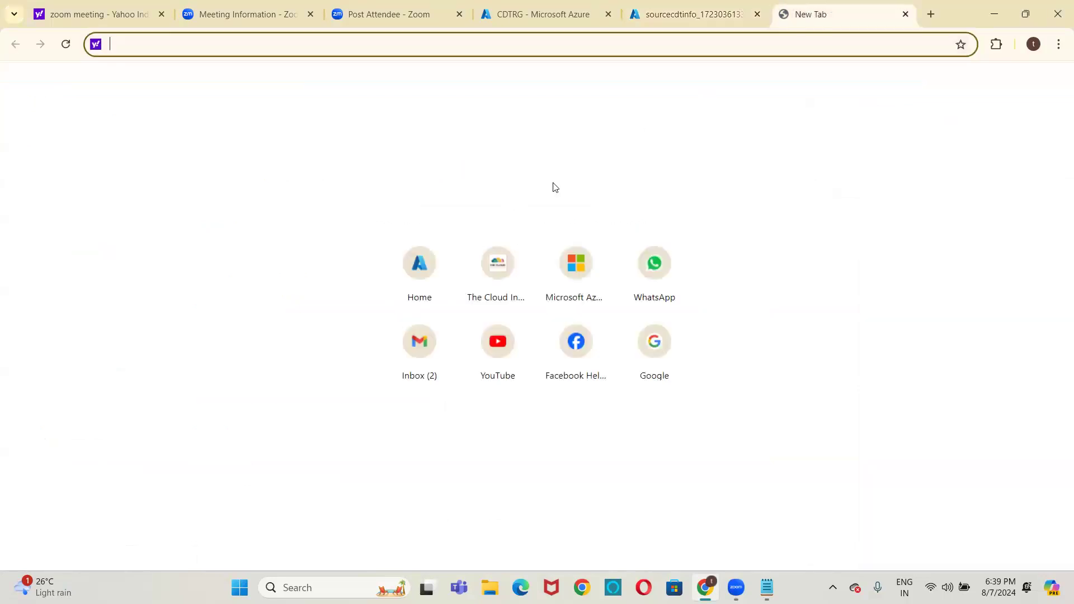
{"action": "left_click", "coordinate": [421, 270]}
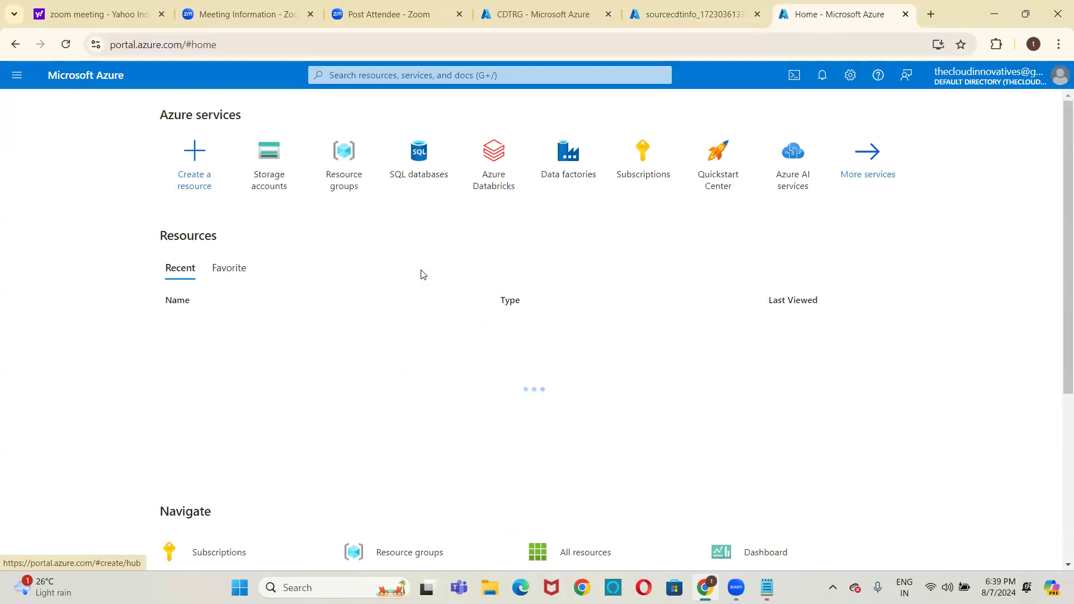
{"action": "left_click", "coordinate": [287, 174]}
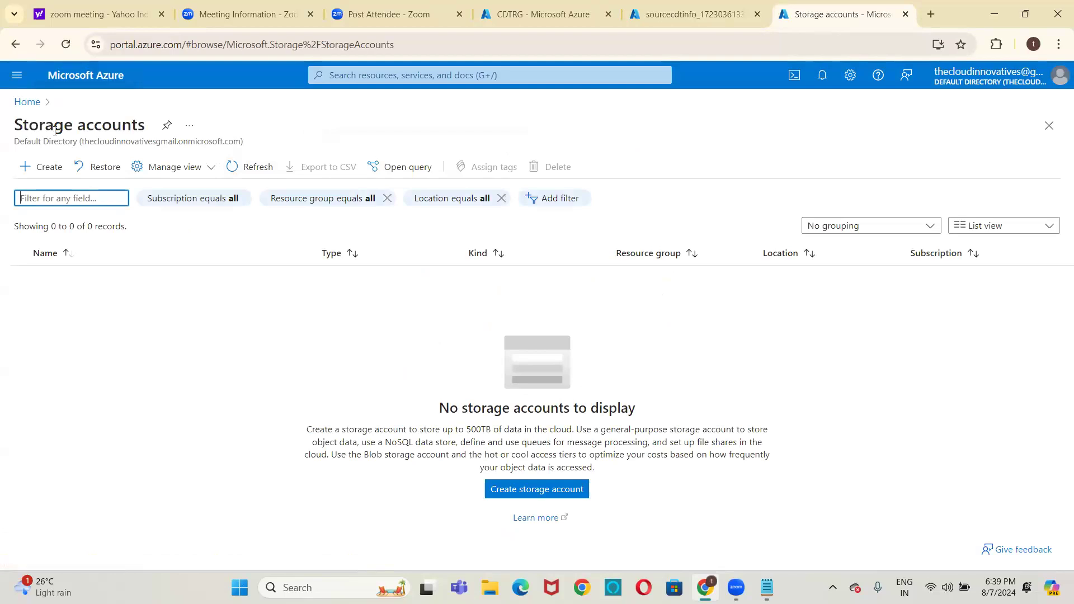
{"action": "left_click", "coordinate": [54, 166]}
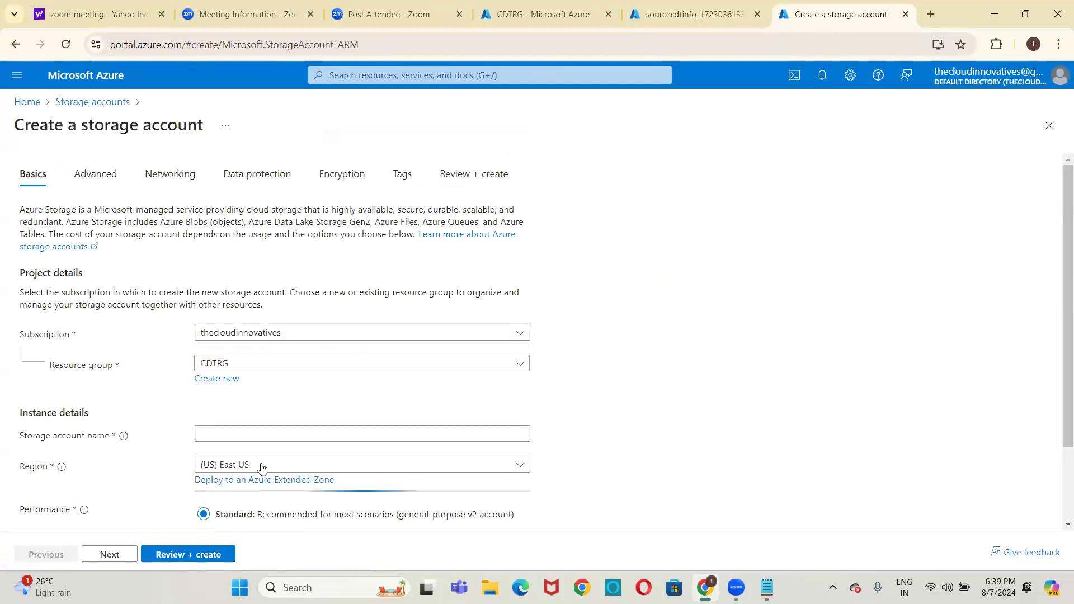
{"action": "left_click", "coordinate": [257, 435]}
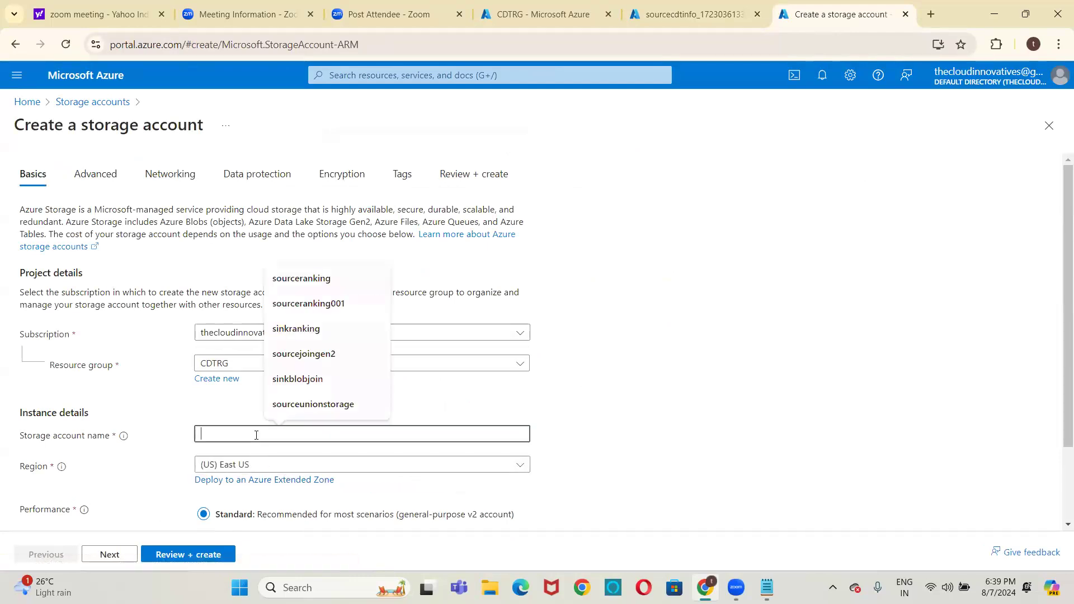
{"action": "type", "text": "sink"}
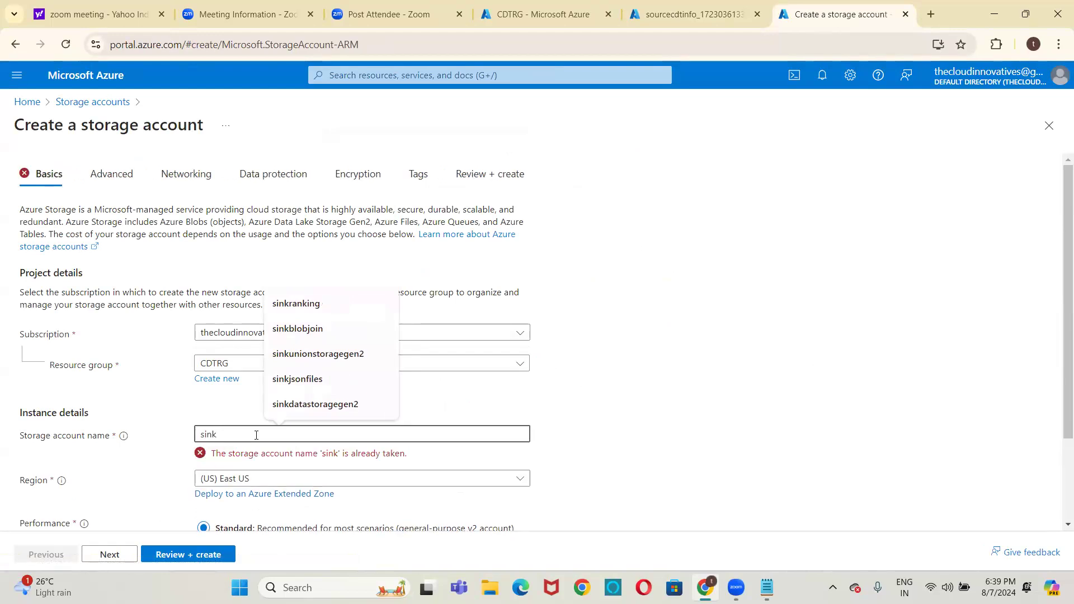
{"action": "type", "text": "cdt"}
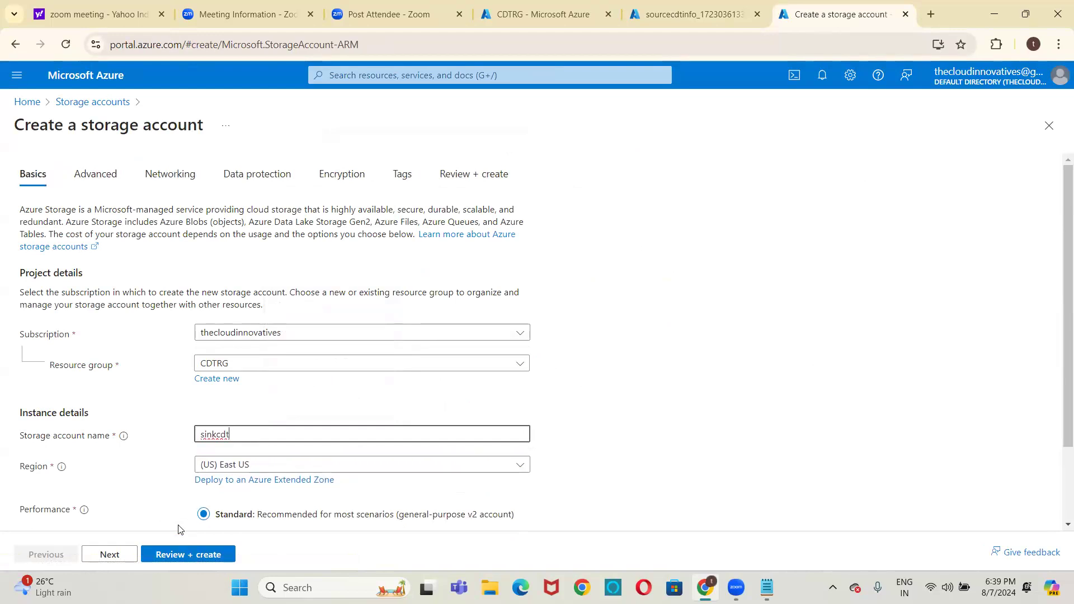
Enable the hierarchical namespace for the sinkcdt storage account and deploy it
{"action": "left_click", "coordinate": [98, 176]}
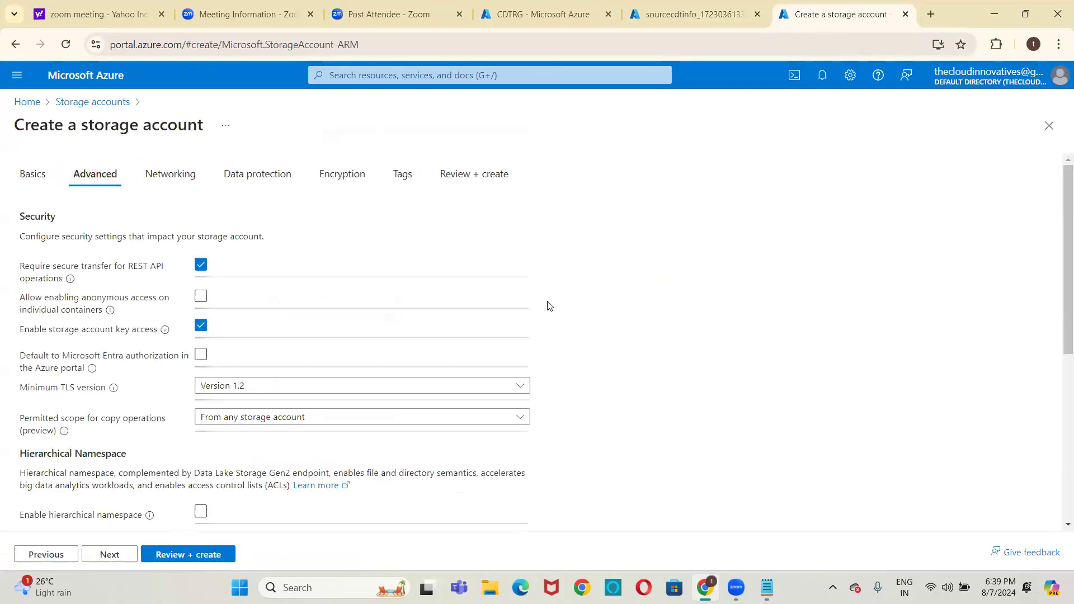
{"action": "scroll", "coordinate": [609, 344], "scroll_direction": "down", "scroll_amount": 1}
{"action": "scroll", "coordinate": [610, 344], "scroll_direction": "down", "scroll_amount": 2}
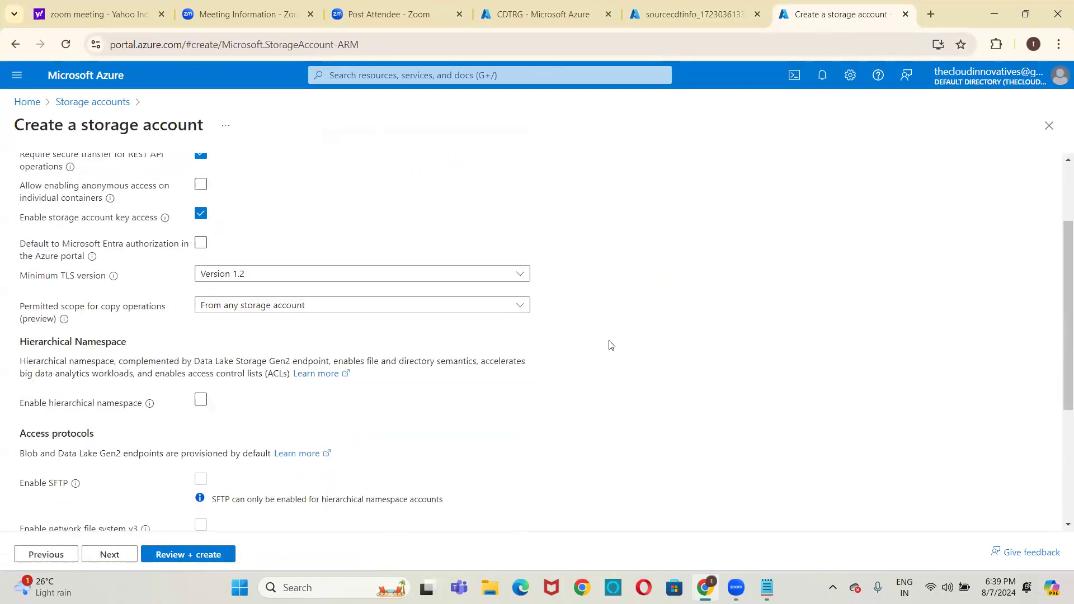
{"action": "left_click", "coordinate": [201, 400]}
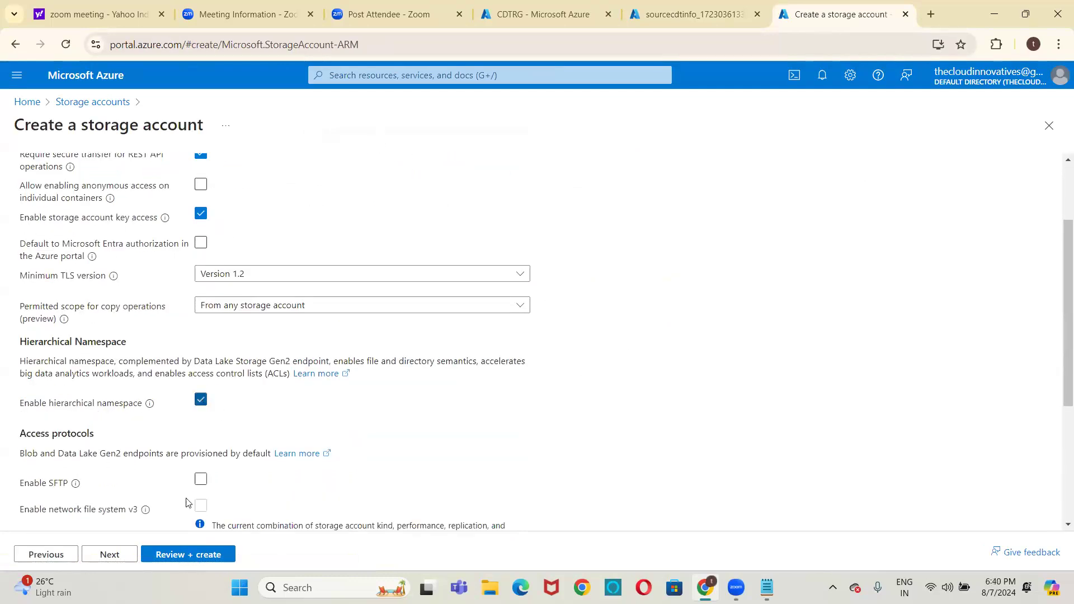
{"action": "left_click", "coordinate": [176, 553]}
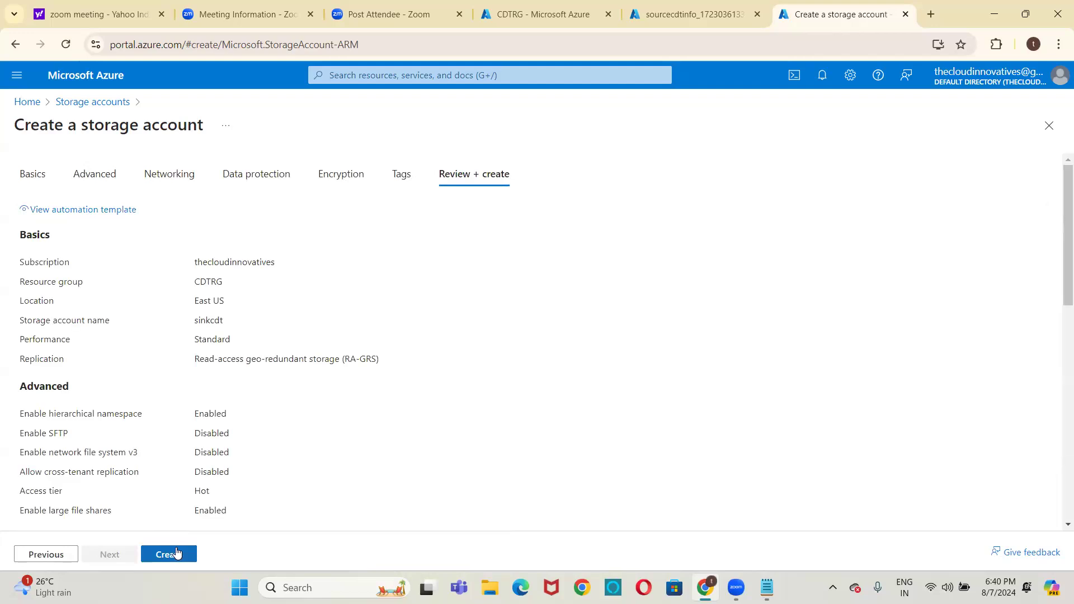
{"action": "left_click", "coordinate": [176, 553]}
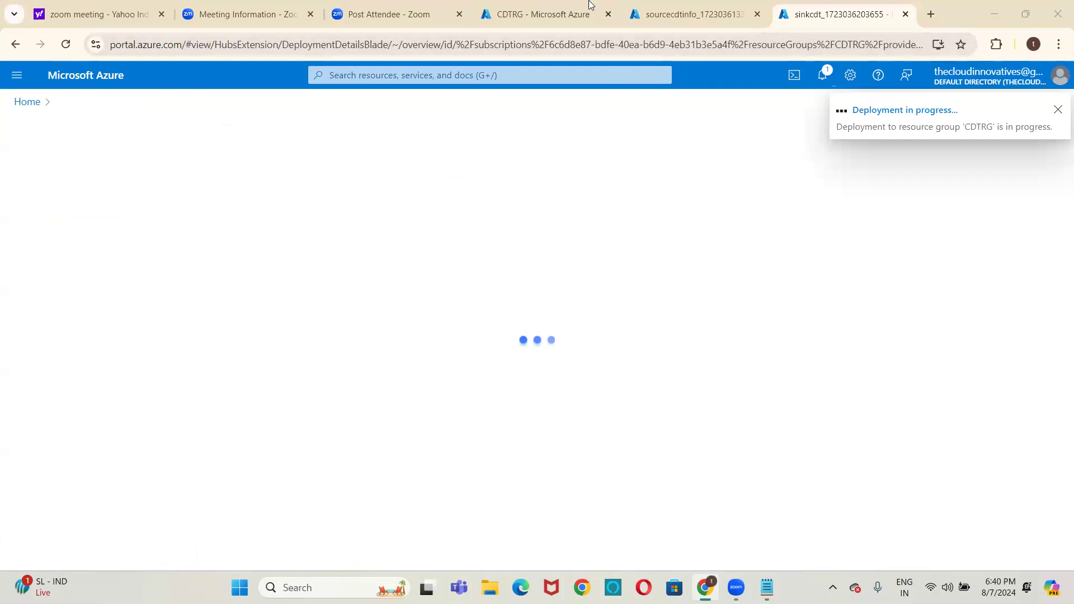
Go to the deployed sourcecdtinfo storage account and display its blob containers in the storage browser
{"action": "left_click", "coordinate": [703, 12]}
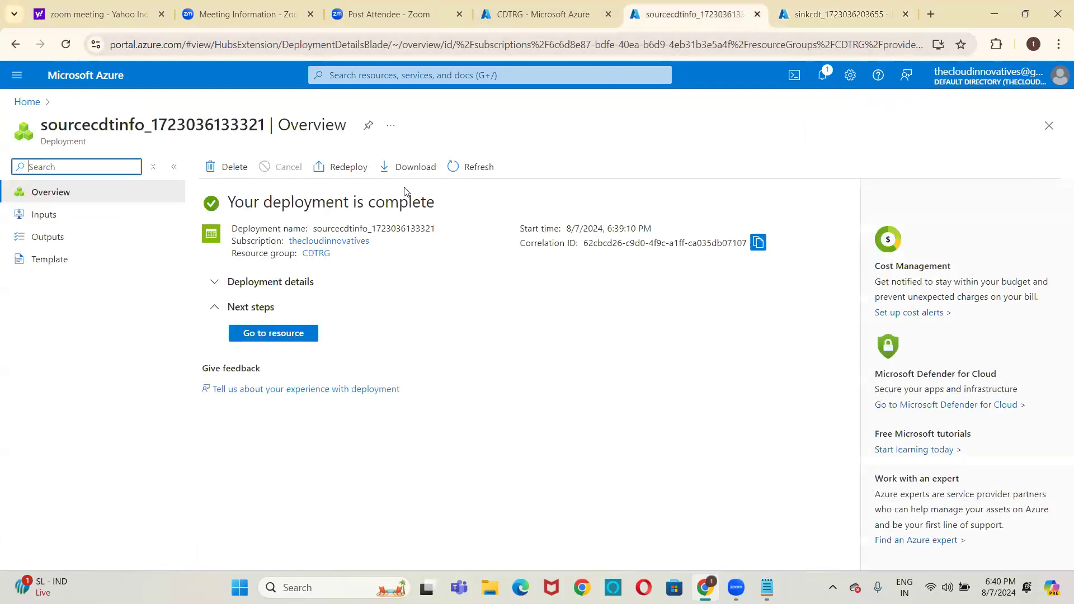
{"action": "left_click", "coordinate": [817, 14]}
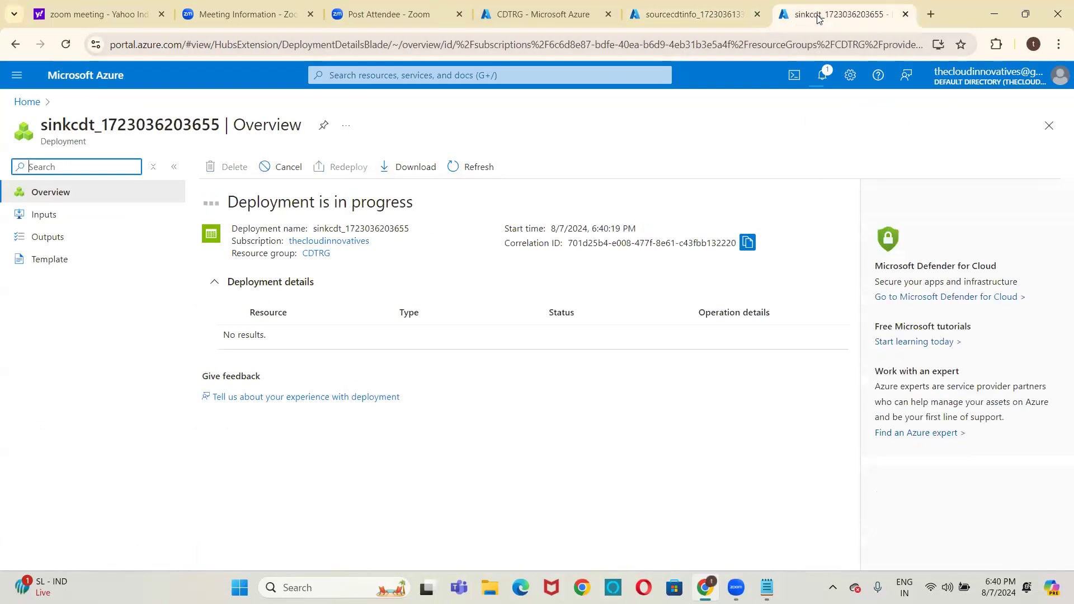
{"action": "left_click", "coordinate": [688, 15]}
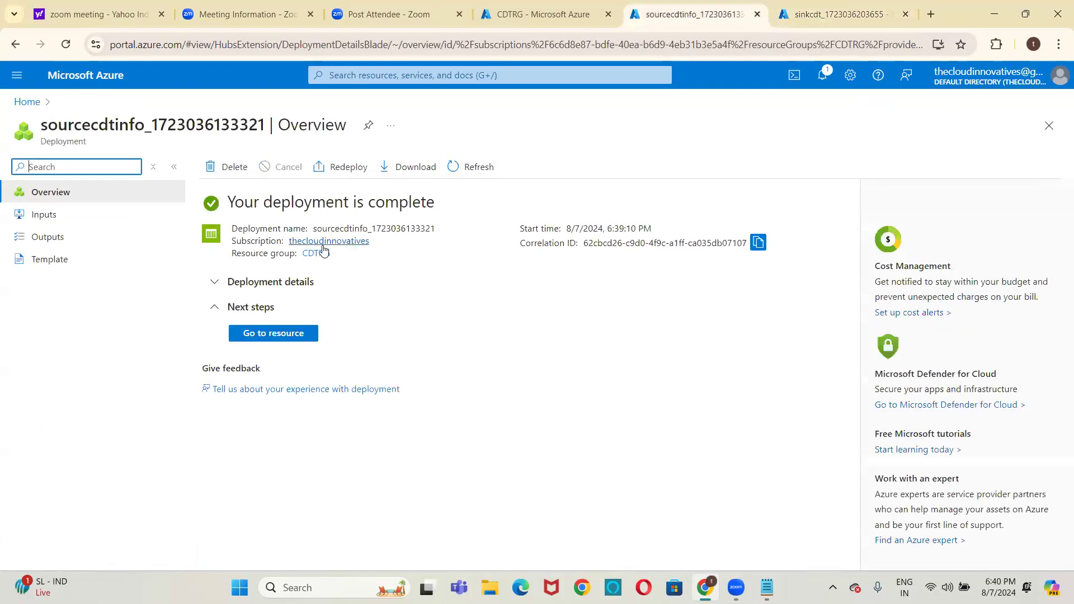
{"action": "left_click", "coordinate": [266, 333]}
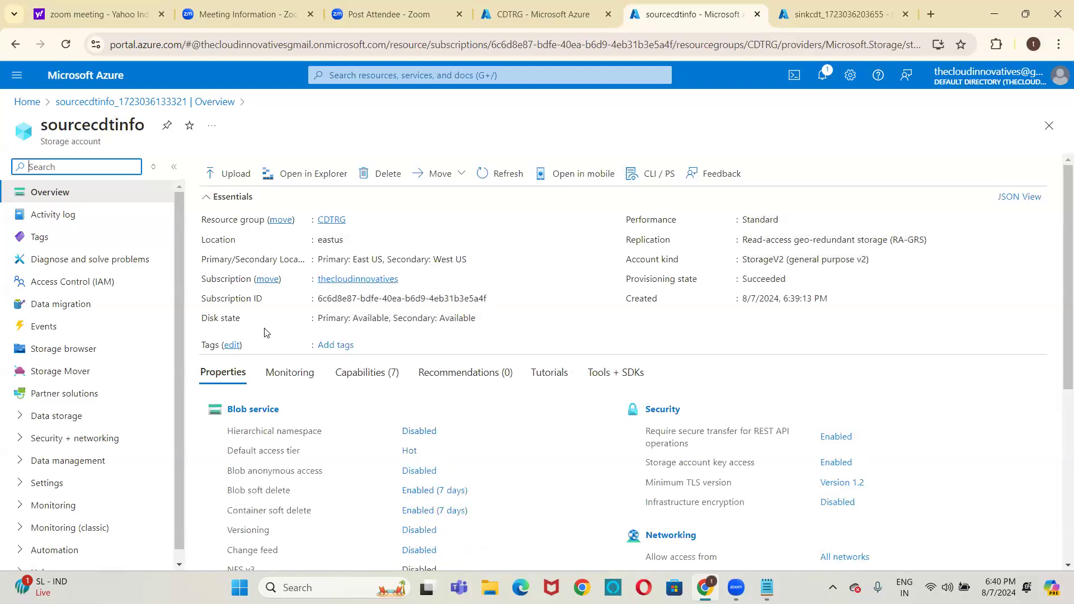
{"action": "left_click", "coordinate": [85, 354]}
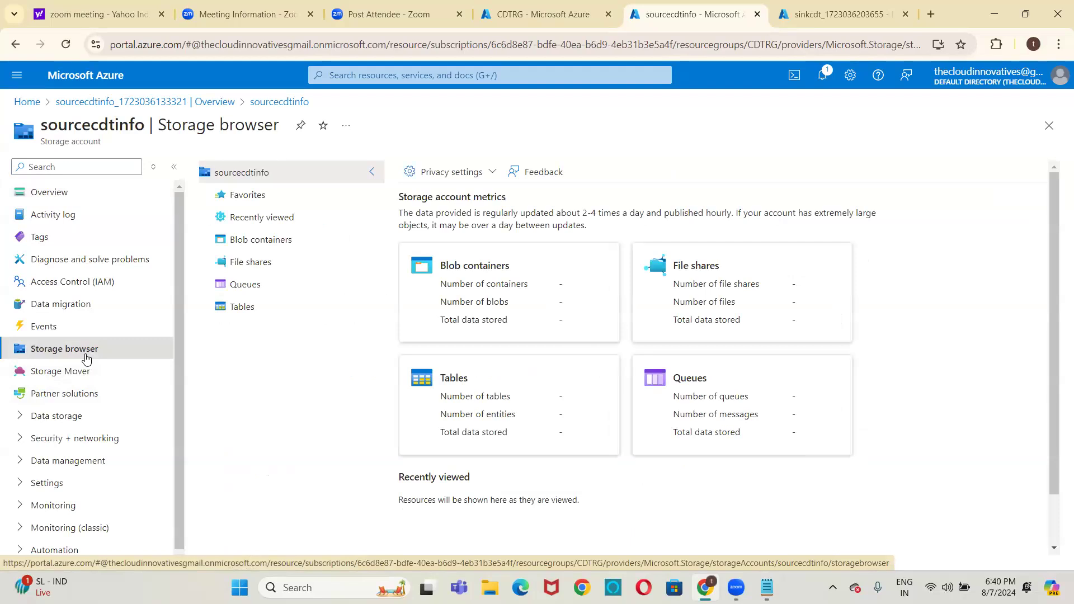
{"action": "left_click", "coordinate": [464, 273]}
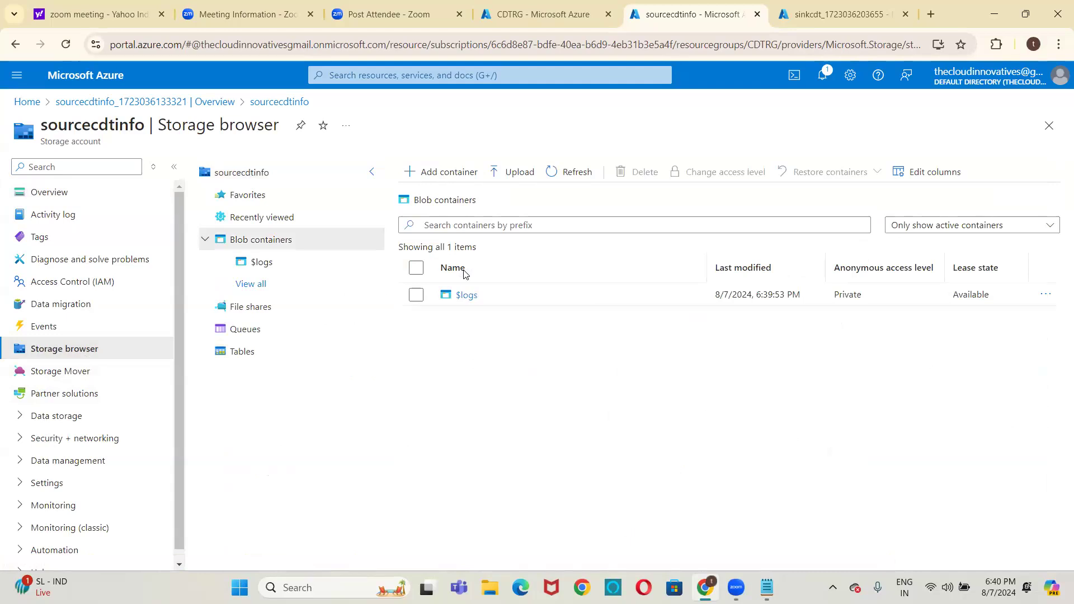
Create a blob container named input in the sourcecdtinfo storage account
{"action": "left_click", "coordinate": [457, 169]}
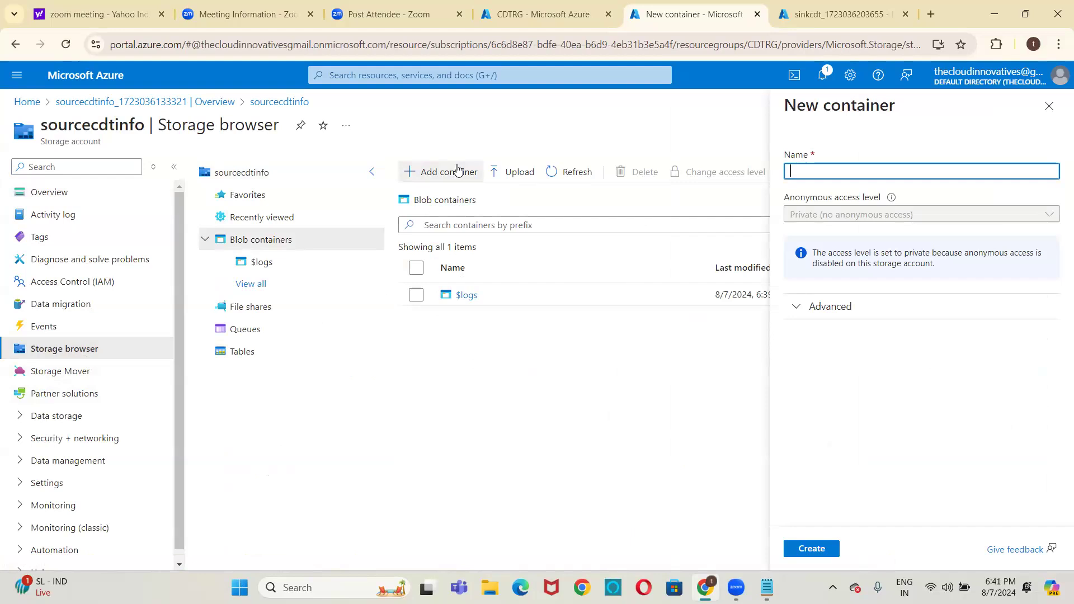
{"action": "type", "text": "input"}
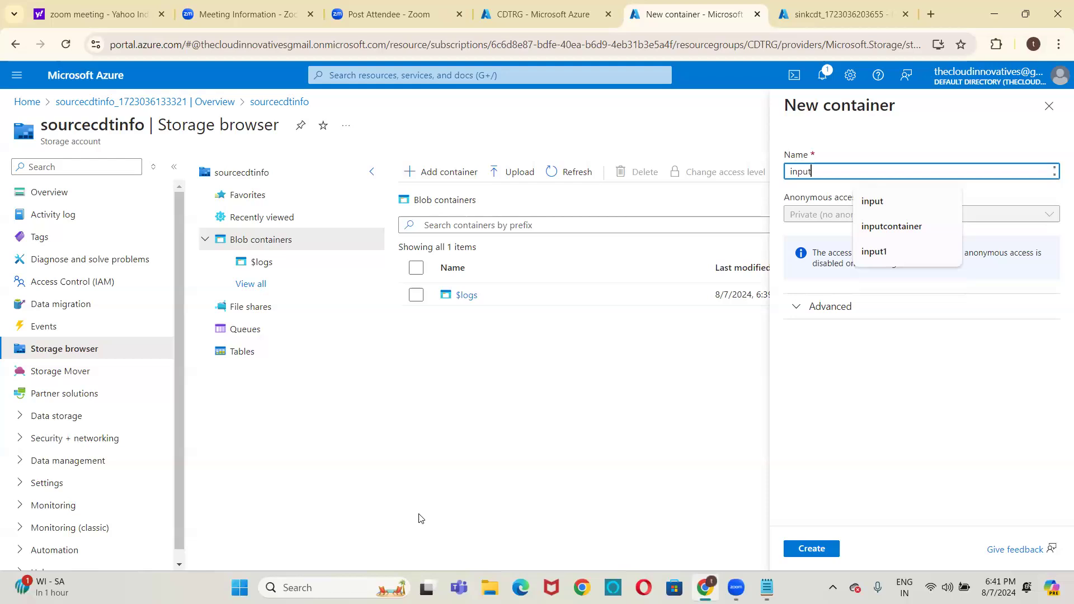
{"action": "left_click", "coordinate": [833, 550]}
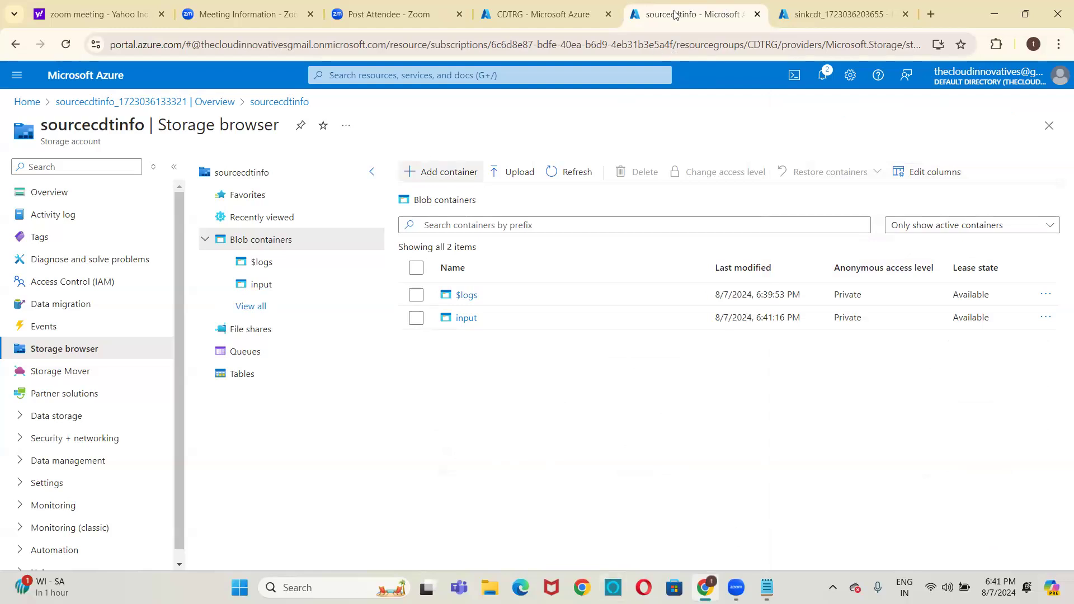
Go to the deployed sinkcdt storage account and display its blob containers in the storage browser
{"action": "left_click", "coordinate": [814, 2]}
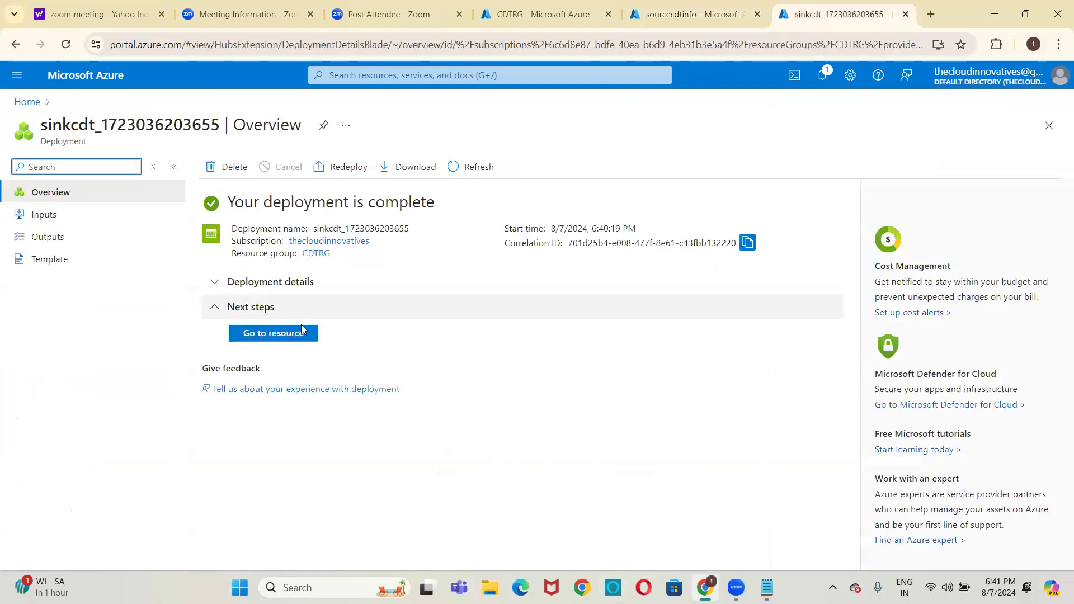
{"action": "left_click", "coordinate": [299, 334]}
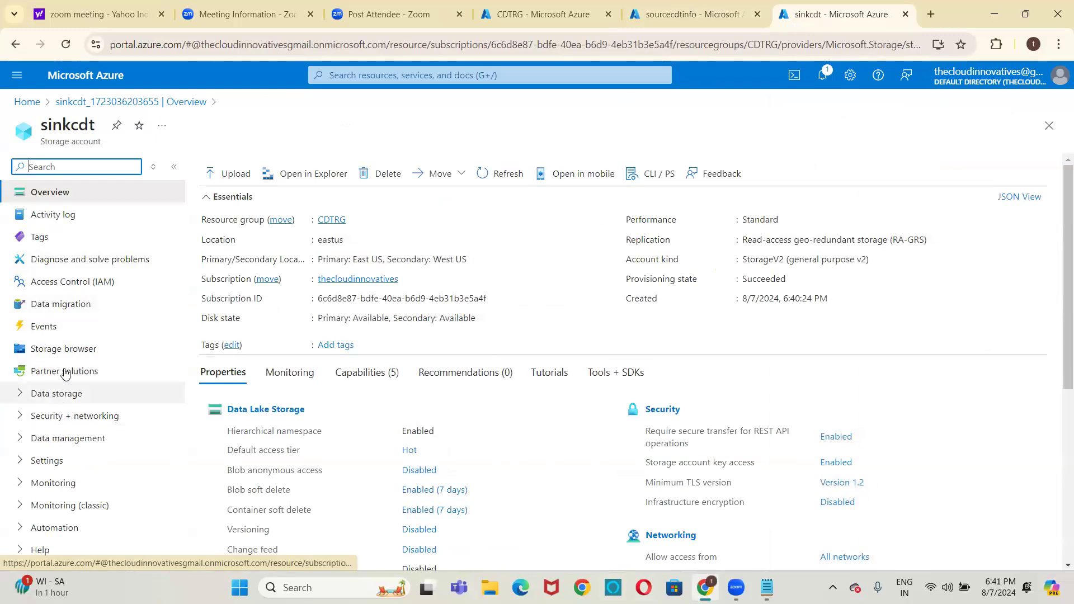
{"action": "left_click", "coordinate": [66, 349]}
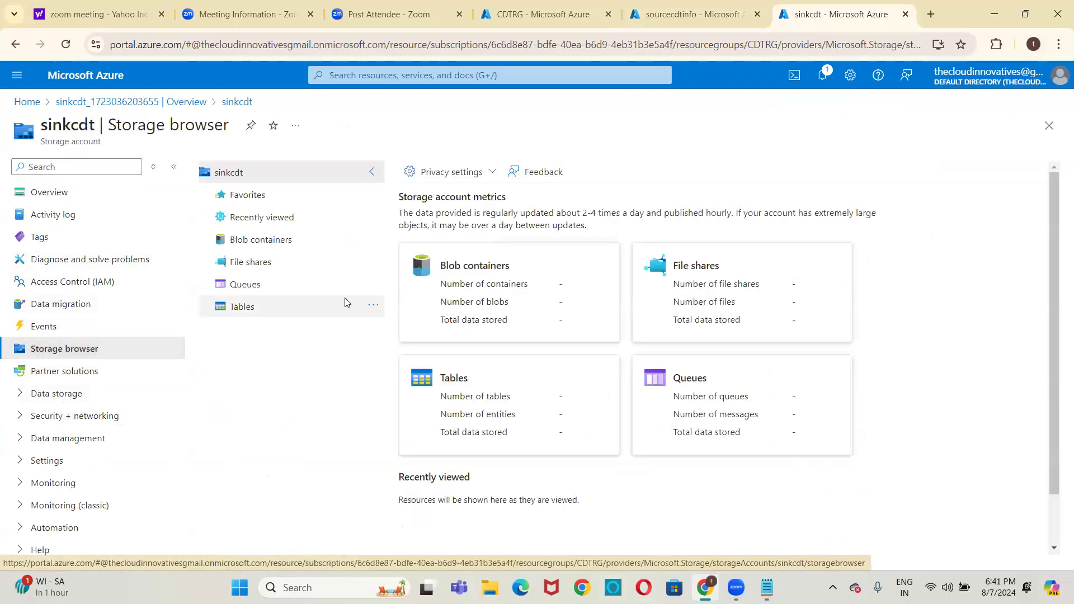
{"action": "left_click", "coordinate": [463, 285]}
Create a blob container named output in the sinkcdt storage account
{"action": "left_click", "coordinate": [457, 179]}
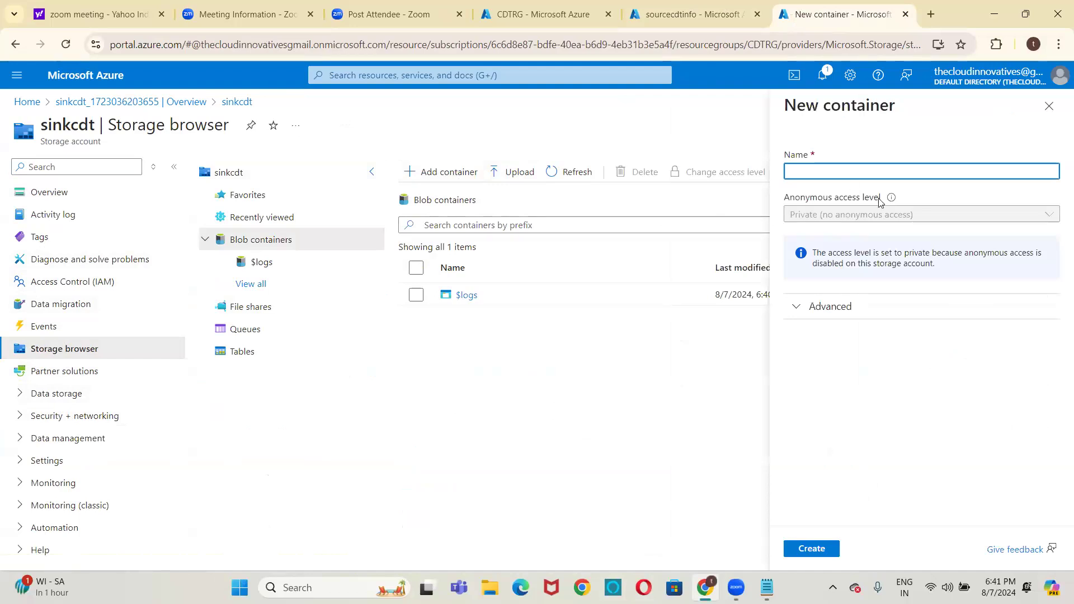
{"action": "type", "text": "o"}
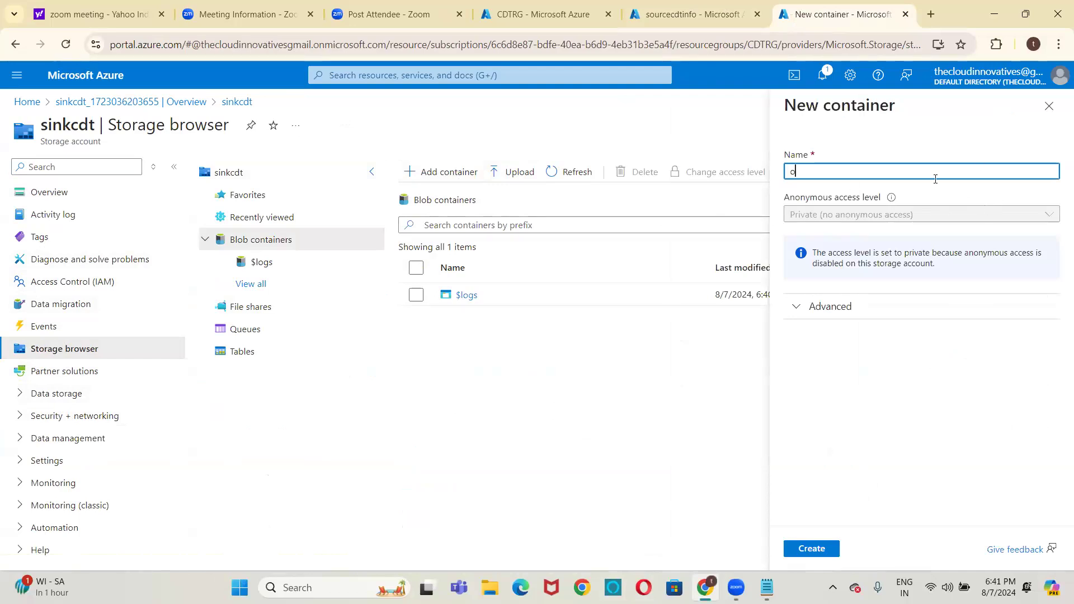
{"action": "type", "text": "utput"}
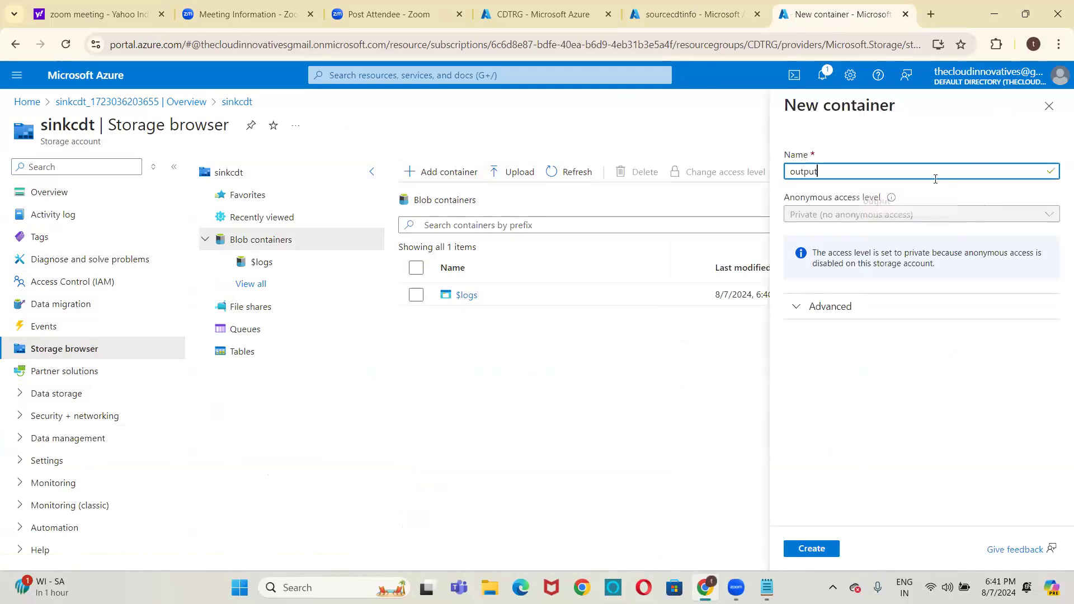
{"action": "left_click", "coordinate": [819, 550]}
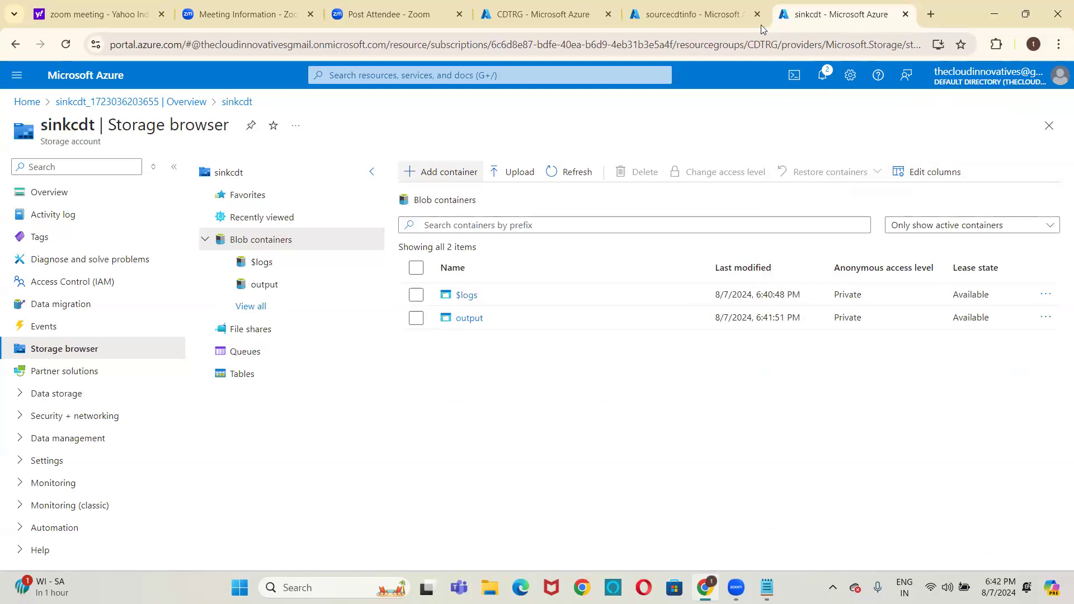
Return to the sourcecdtinfo storage account, open its input container and start a blob upload
{"action": "left_click", "coordinate": [694, 8]}
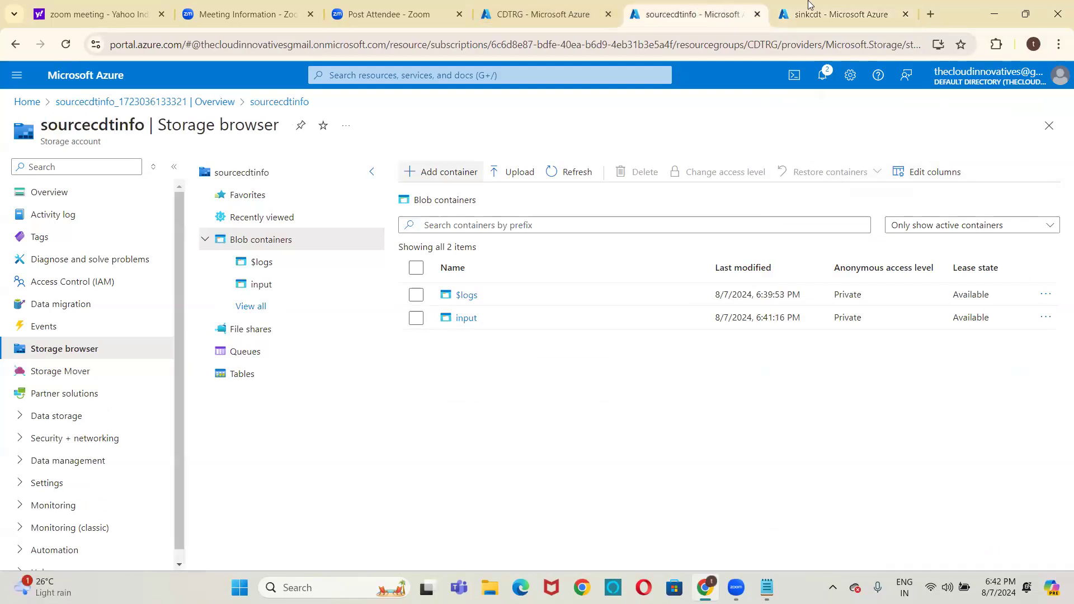
{"action": "left_click", "coordinate": [809, 10]}
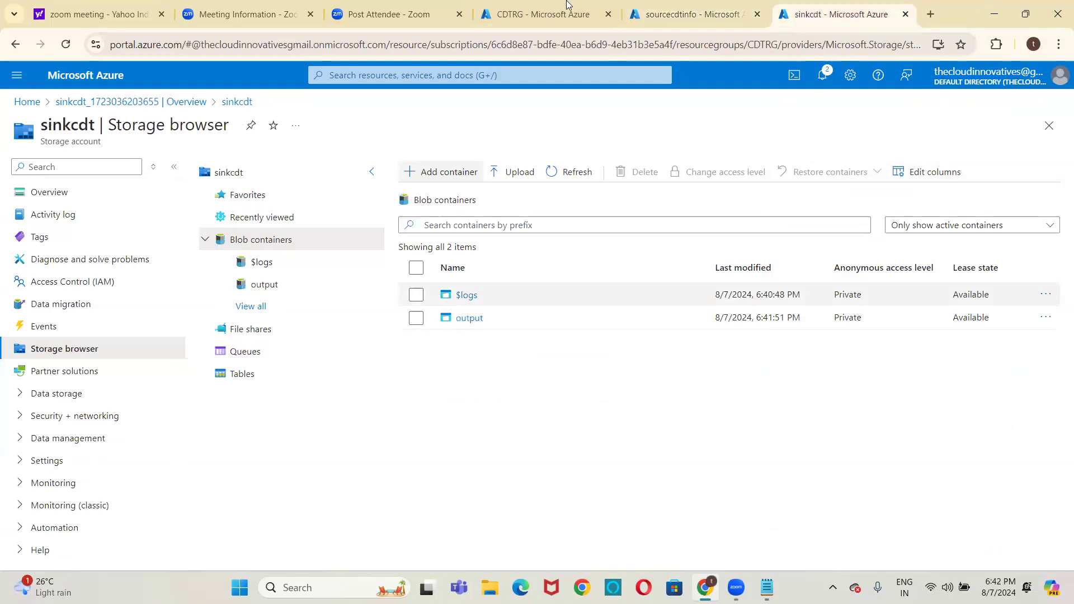
{"action": "left_click", "coordinate": [695, 8]}
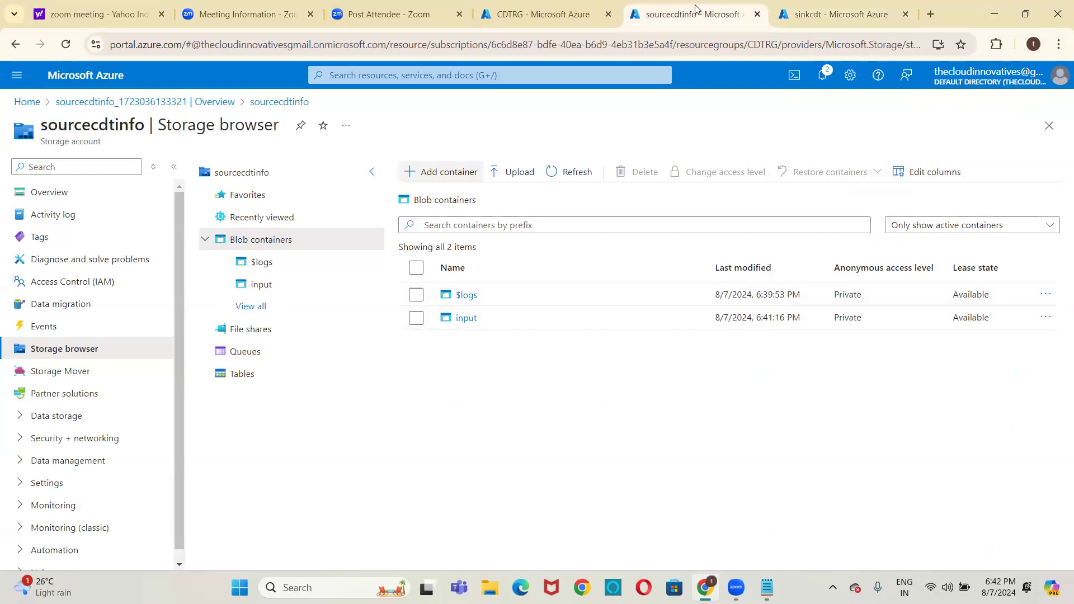
{"action": "left_click", "coordinate": [460, 324]}
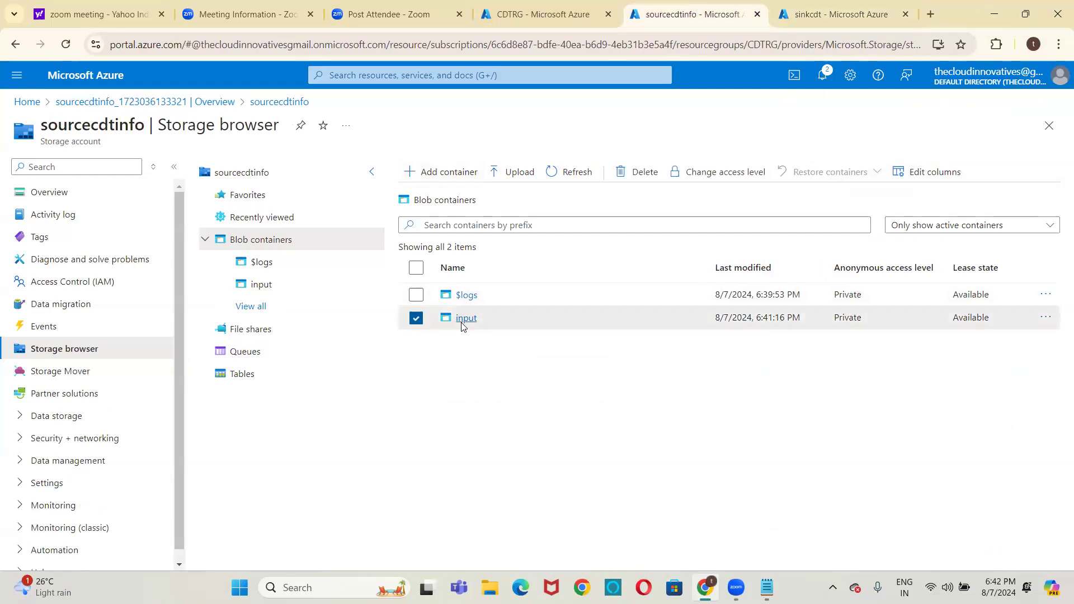
{"action": "left_click", "coordinate": [465, 318]}
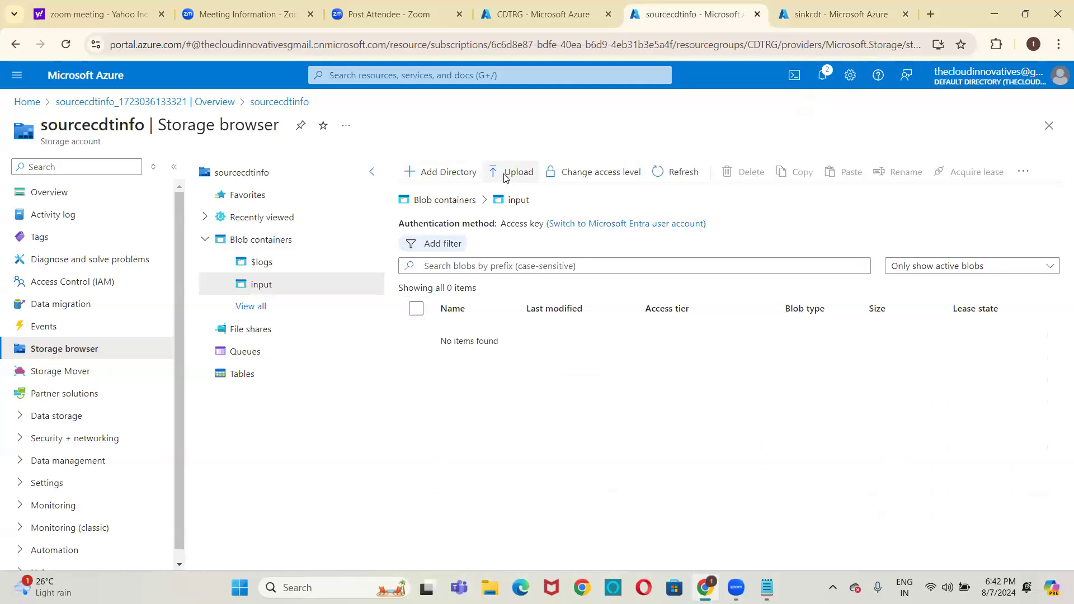
{"action": "left_click", "coordinate": [505, 177]}
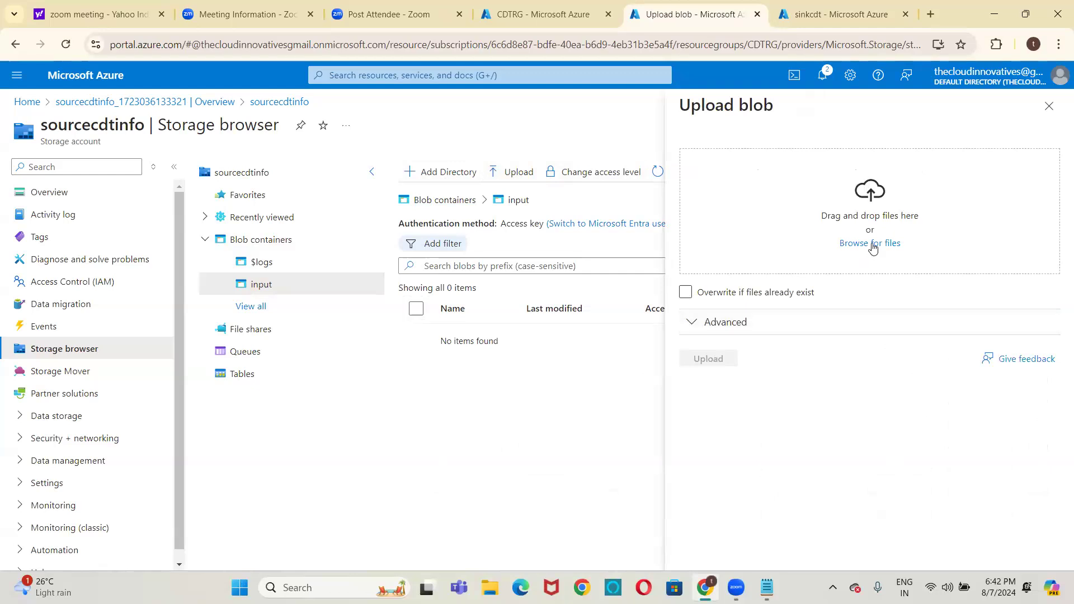
Choose airlines.csv from the FilesClass folder on the Desktop and upload it to the input container
{"action": "left_click", "coordinate": [872, 244]}
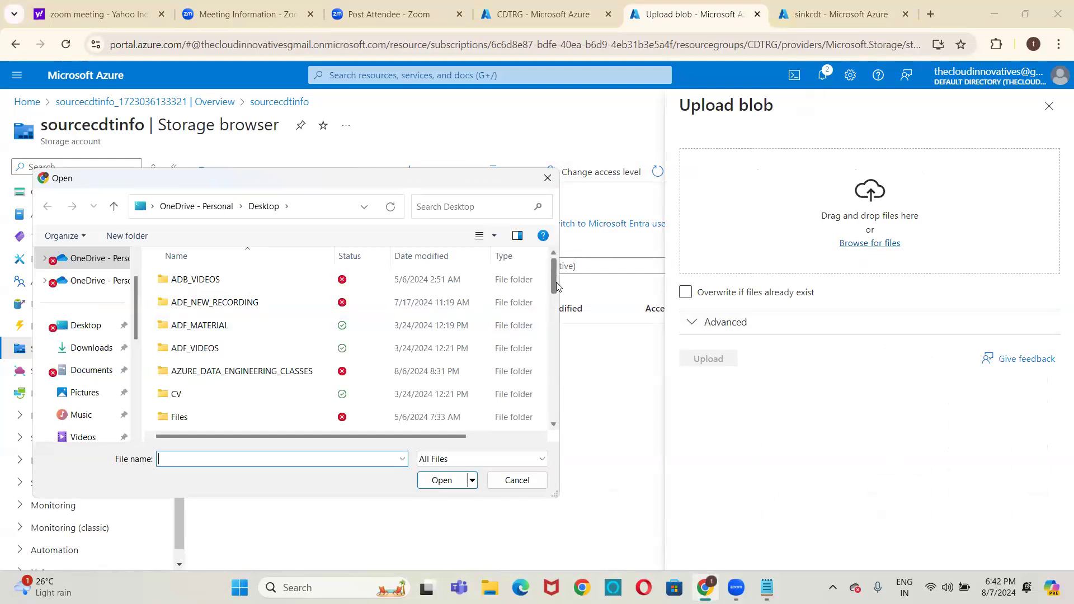
{"action": "scroll", "coordinate": [557, 286], "scroll_direction": "down", "scroll_amount": 4}
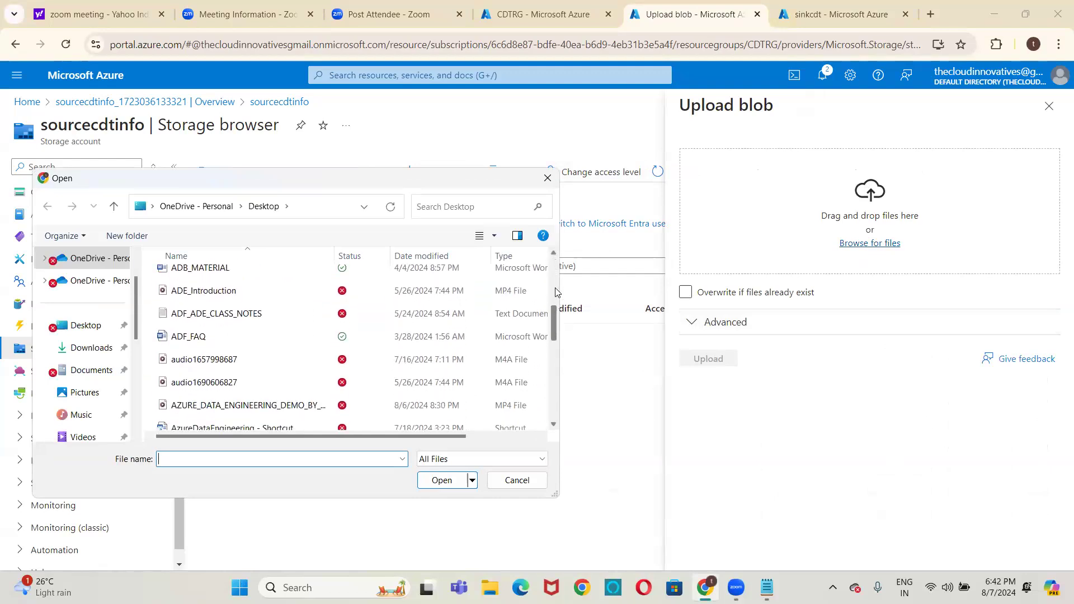
{"action": "scroll", "coordinate": [556, 291], "scroll_direction": "up", "scroll_amount": 4}
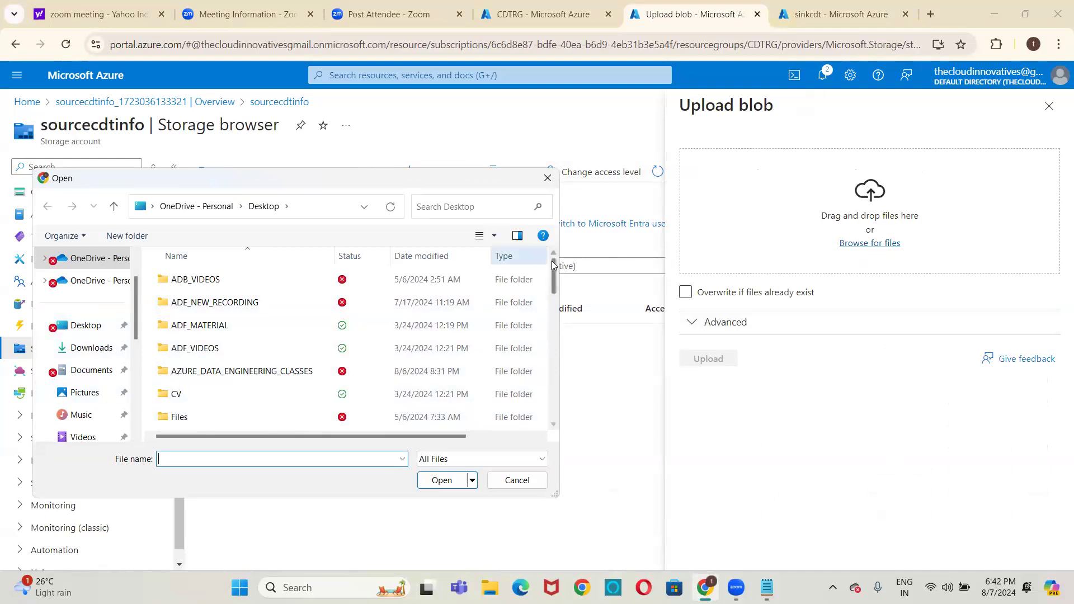
{"action": "left_click_drag", "start_coordinate": [555, 268], "coordinate": [557, 294]}
{"action": "double_click", "coordinate": [191, 324]}
{"action": "key", "text": "Down"}
{"action": "key", "text": "Right"}
{"action": "key", "text": "Down"}
{"action": "key", "text": "Down"}
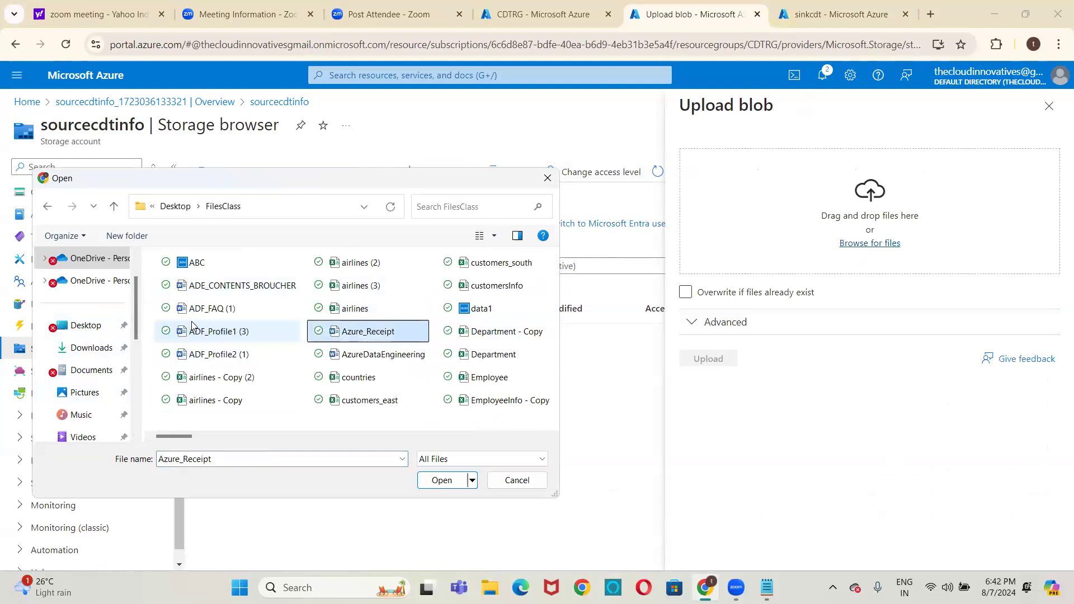
{"action": "key", "text": "Up"}
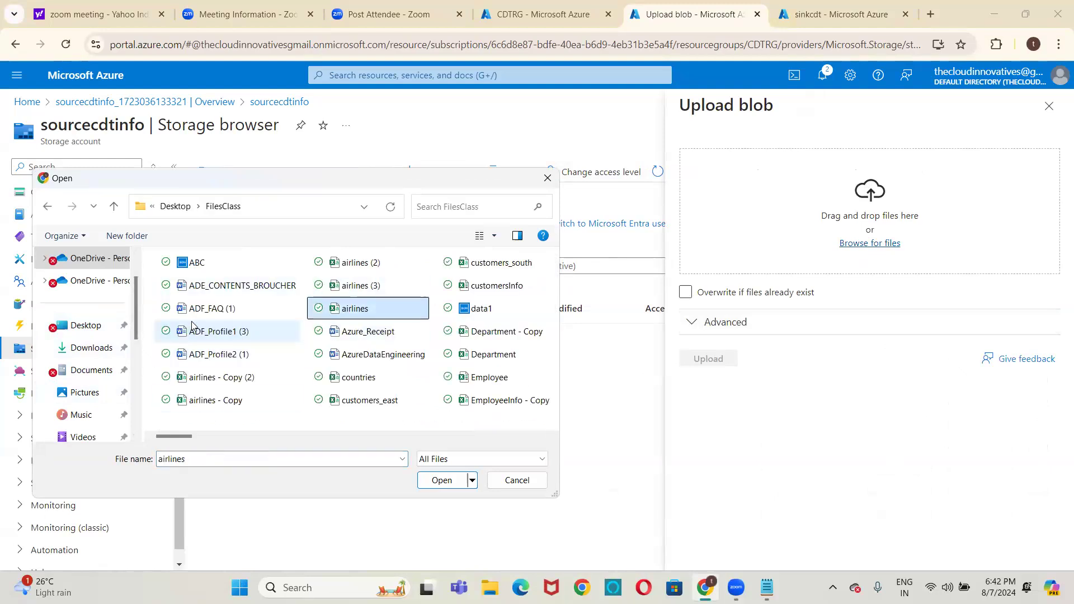
{"action": "double_click", "coordinate": [344, 311]}
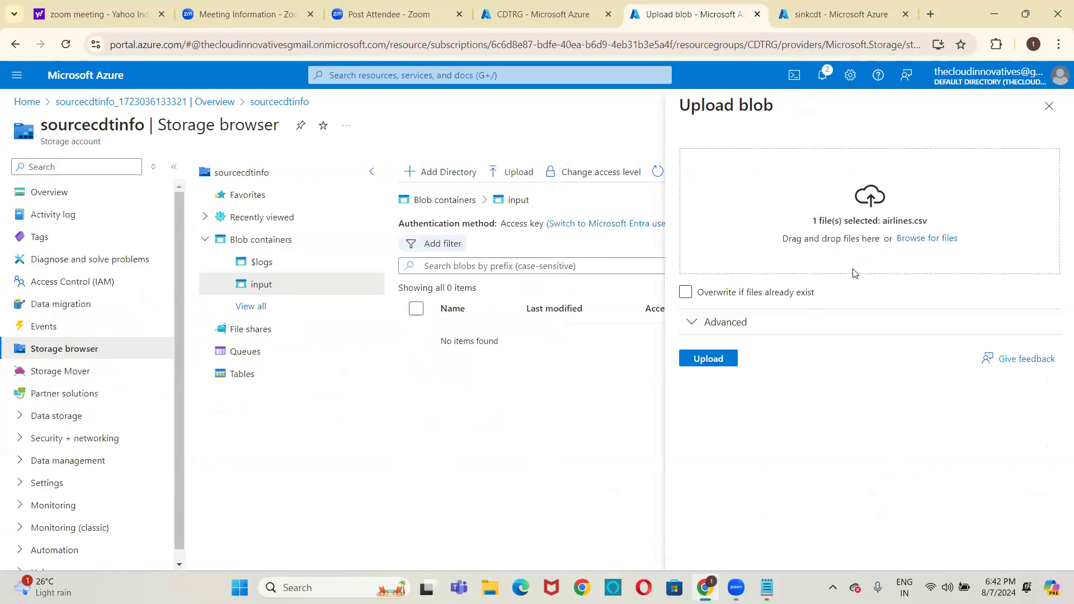
{"action": "left_click", "coordinate": [730, 360]}
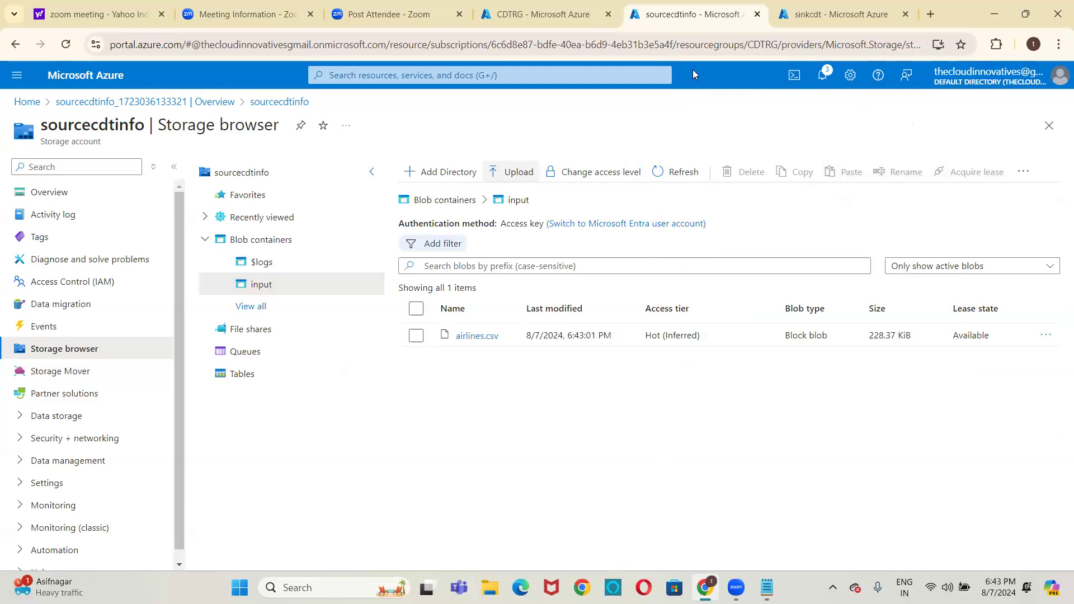
Load the Azure portal home page in a new browser tab and start creating a data factory there
{"action": "left_click", "coordinate": [836, 5]}
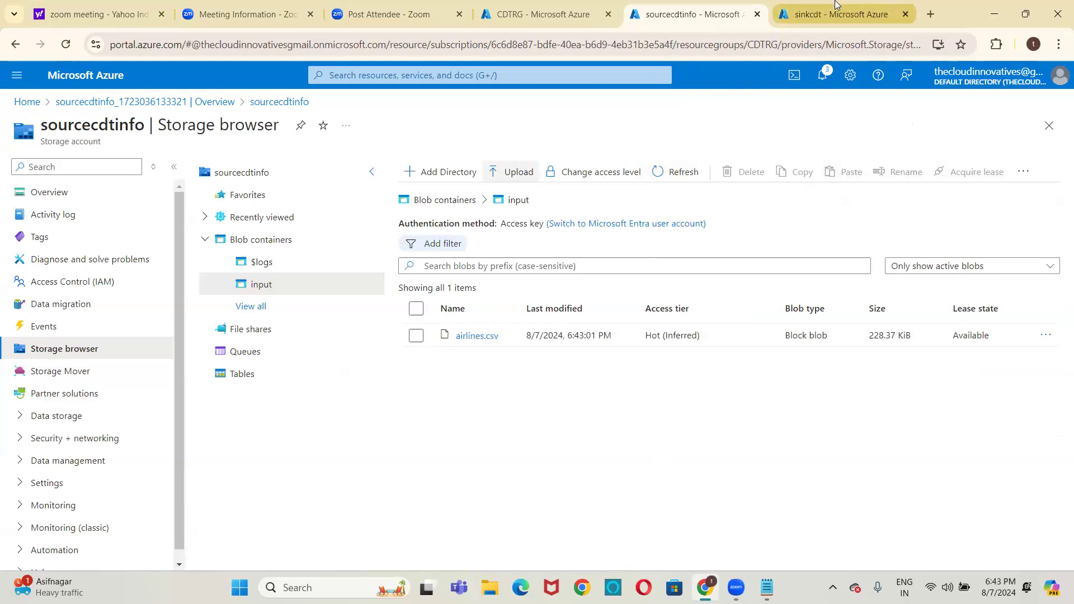
{"action": "left_click", "coordinate": [930, 14]}
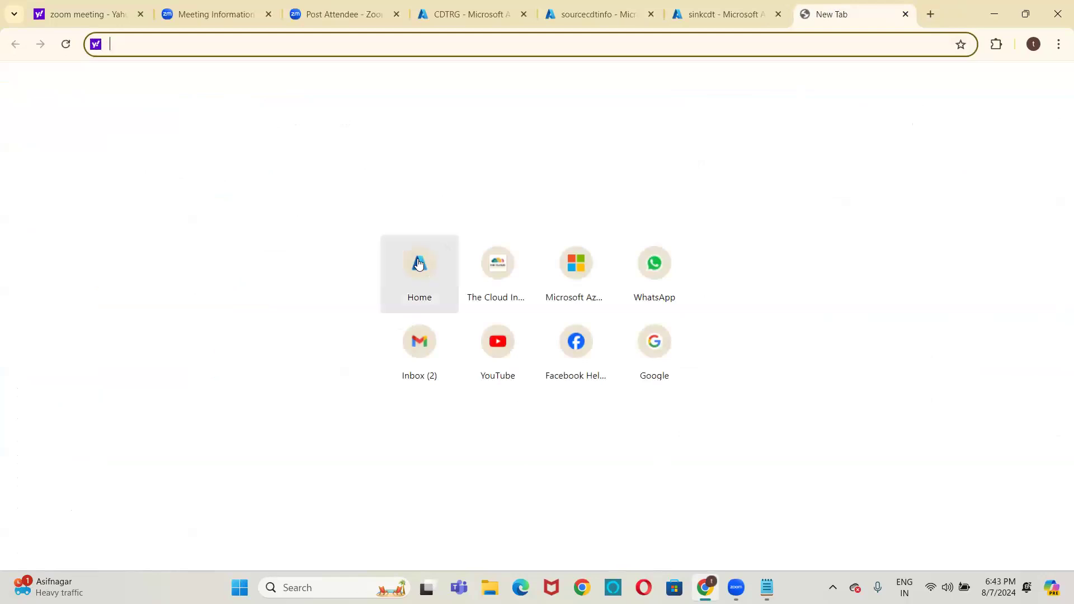
{"action": "left_click", "coordinate": [418, 263]}
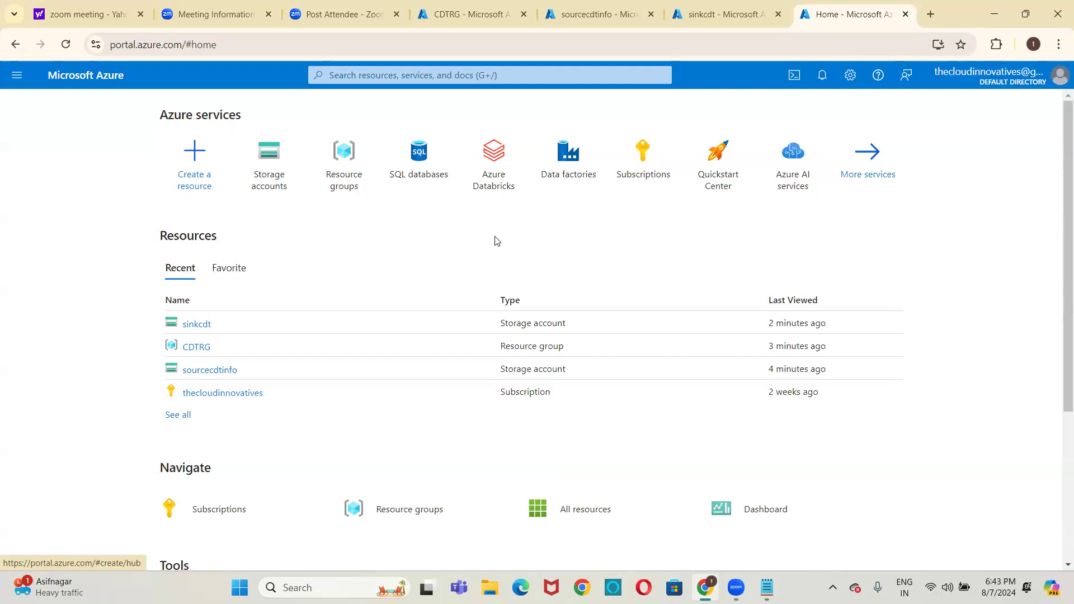
{"action": "left_click", "coordinate": [573, 148]}
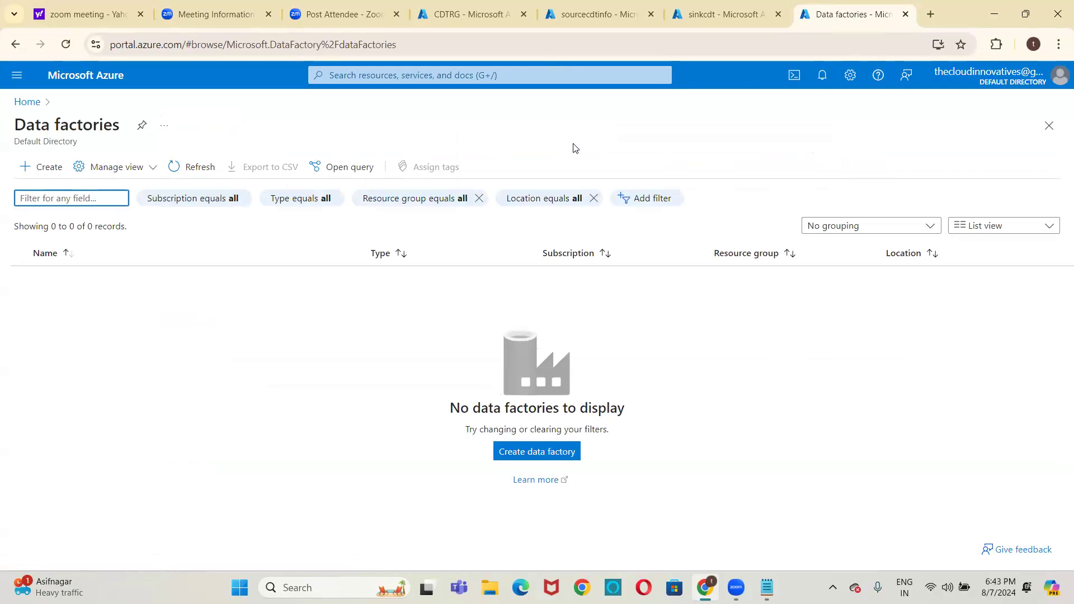
{"action": "left_click", "coordinate": [48, 171]}
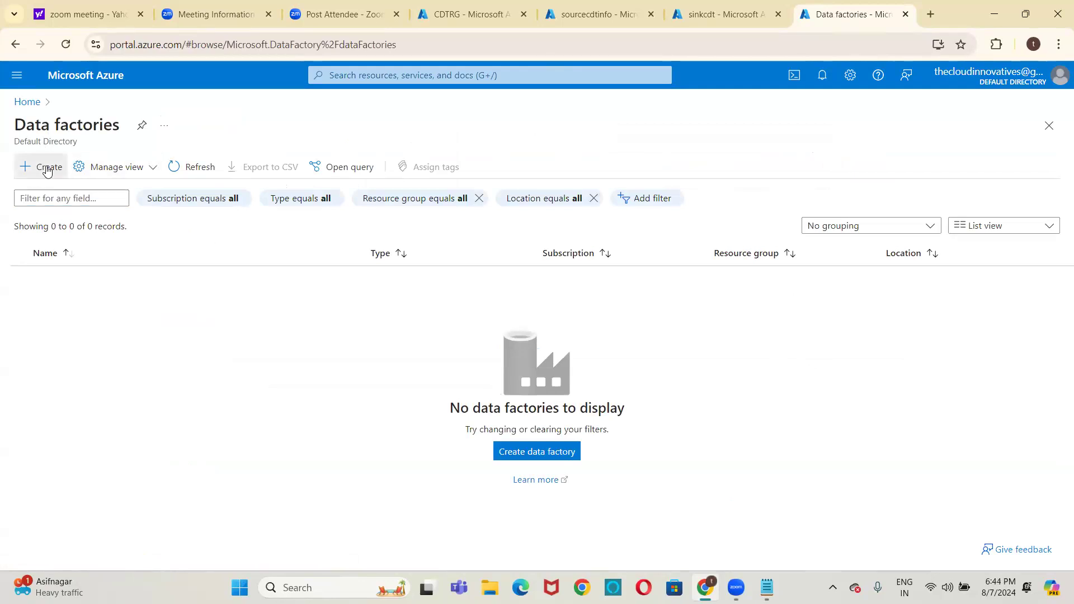
{"action": "left_click", "coordinate": [47, 168]}
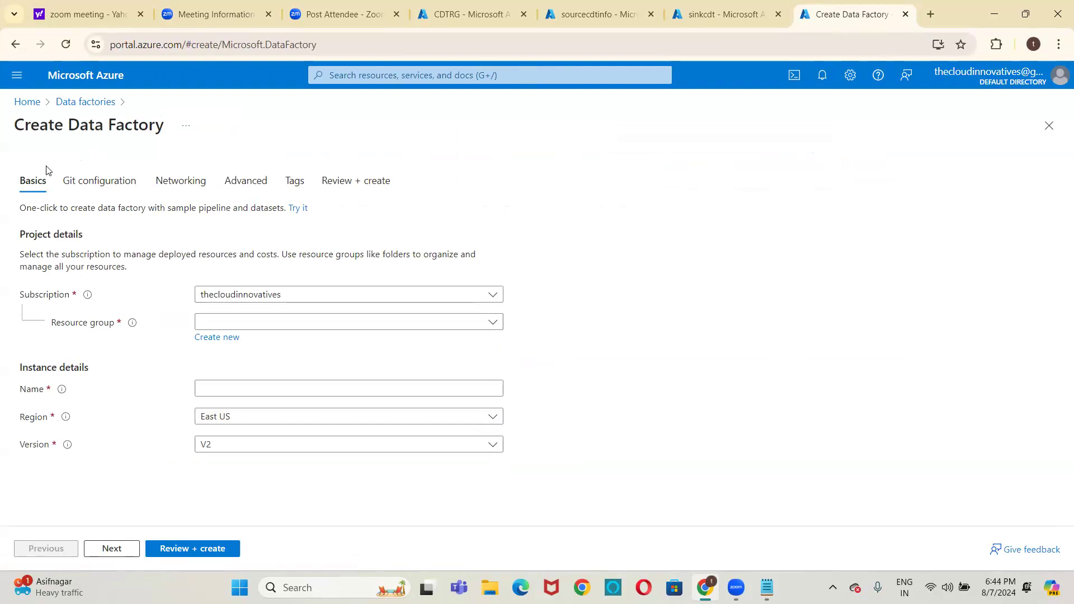
Assign the new data factory to the CDTRG resource group and name it InstanceCDTSession
{"action": "left_click", "coordinate": [222, 319]}
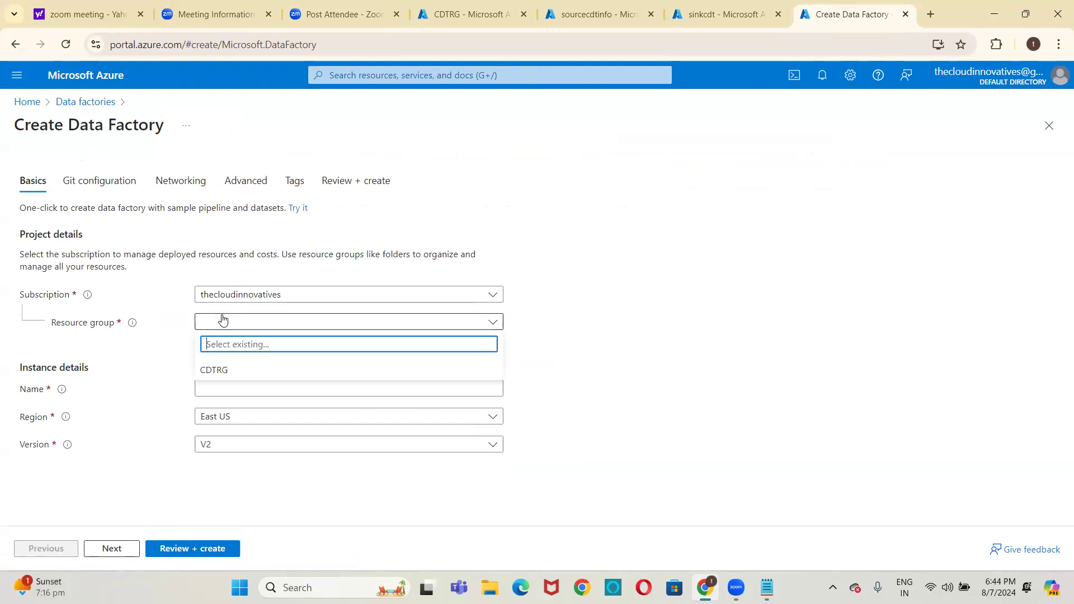
{"action": "left_click", "coordinate": [225, 373]}
{"action": "left_click", "coordinate": [228, 387]}
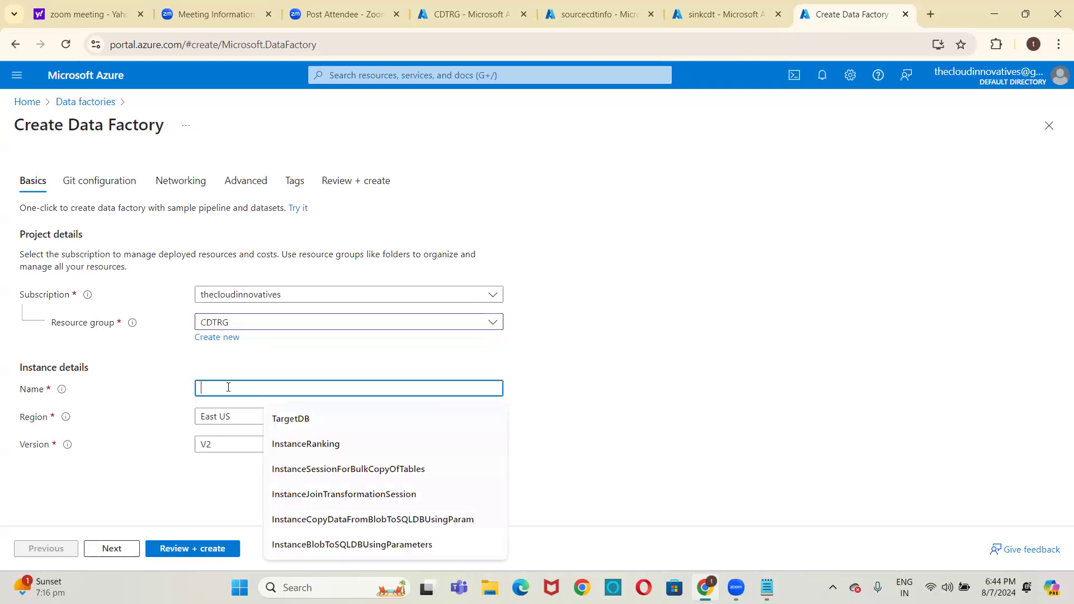
{"action": "type", "text": "Instan"}
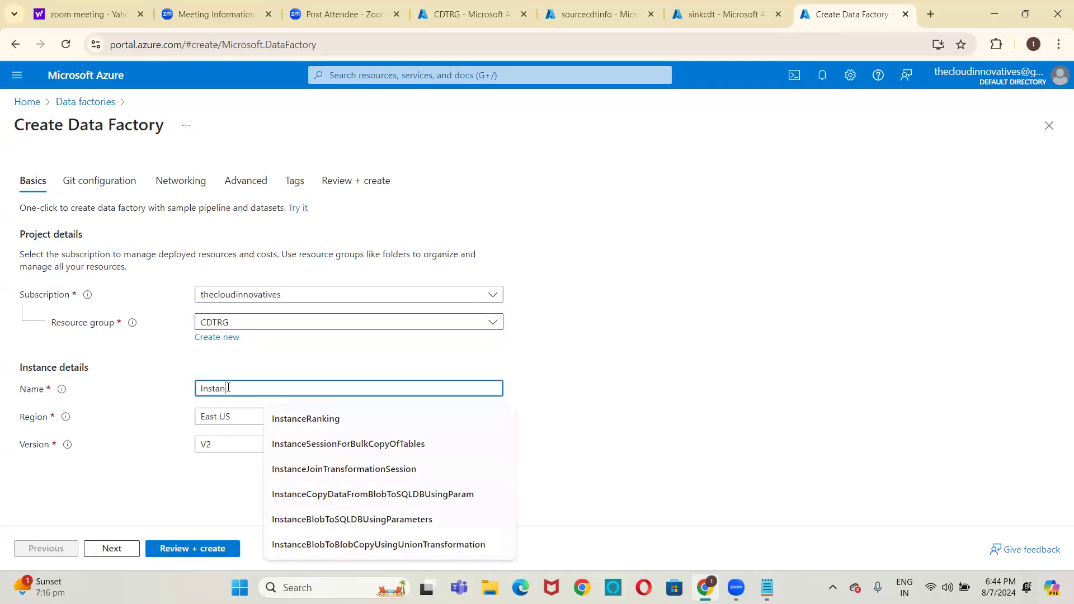
{"action": "key", "text": "BackSpace"}
{"action": "type", "text": "nce"}
{"action": "key", "text": "BackSpace"}
{"action": "key", "text": "BackSpace"}
{"action": "type", "text": "ceC"}
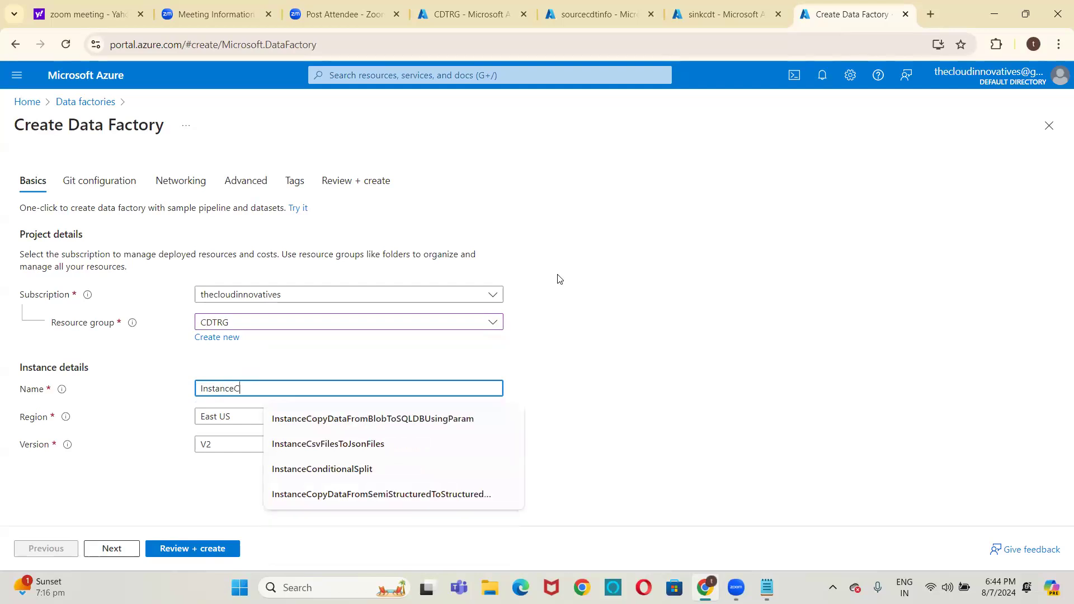
{"action": "type", "text": "DTSessio"}
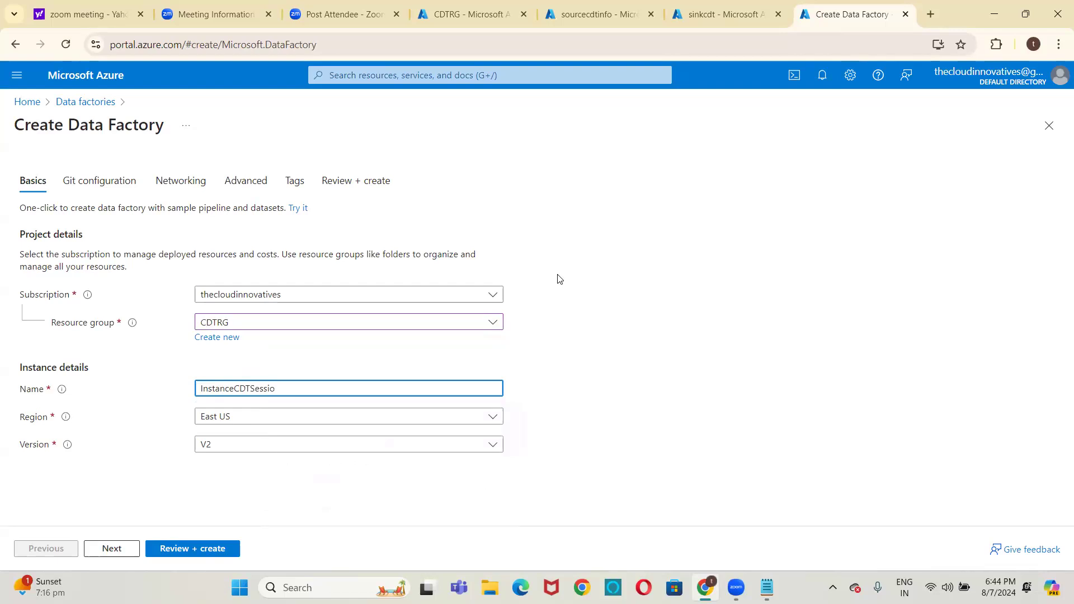
{"action": "type", "text": "n"}
Review and create the data factory, open the deployed resource and launch Azure Data Factory Studio
{"action": "left_click", "coordinate": [226, 548]}
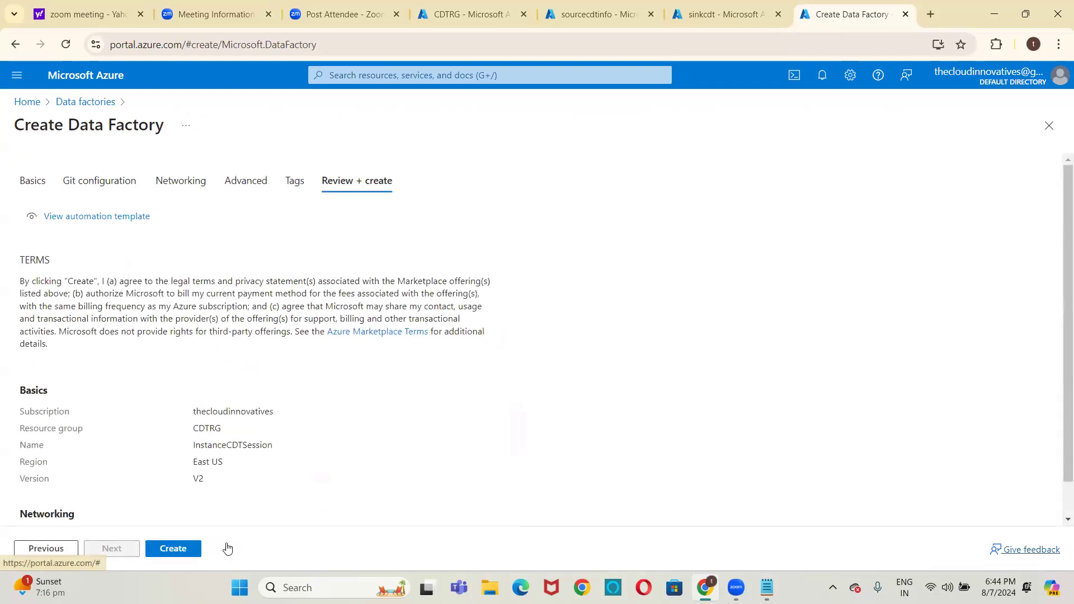
{"action": "left_click", "coordinate": [186, 554]}
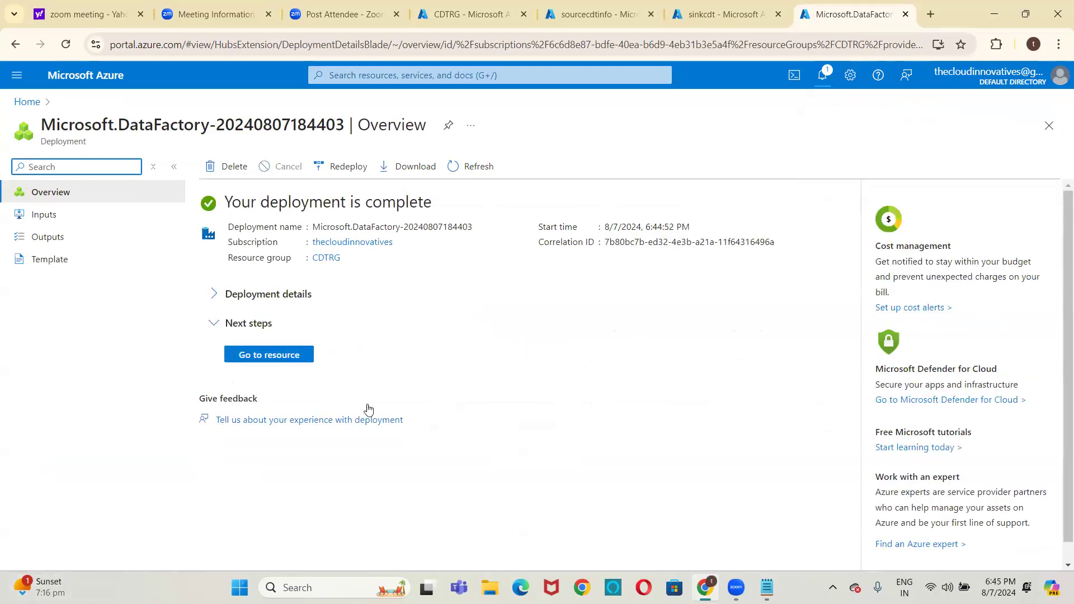
{"action": "left_click", "coordinate": [305, 359]}
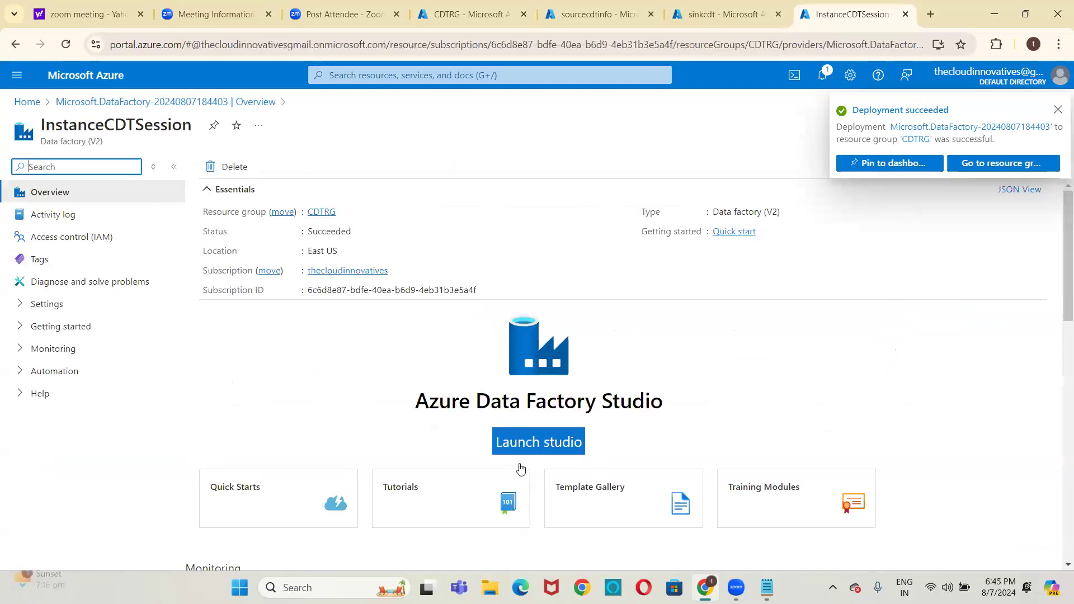
{"action": "left_click", "coordinate": [540, 453]}
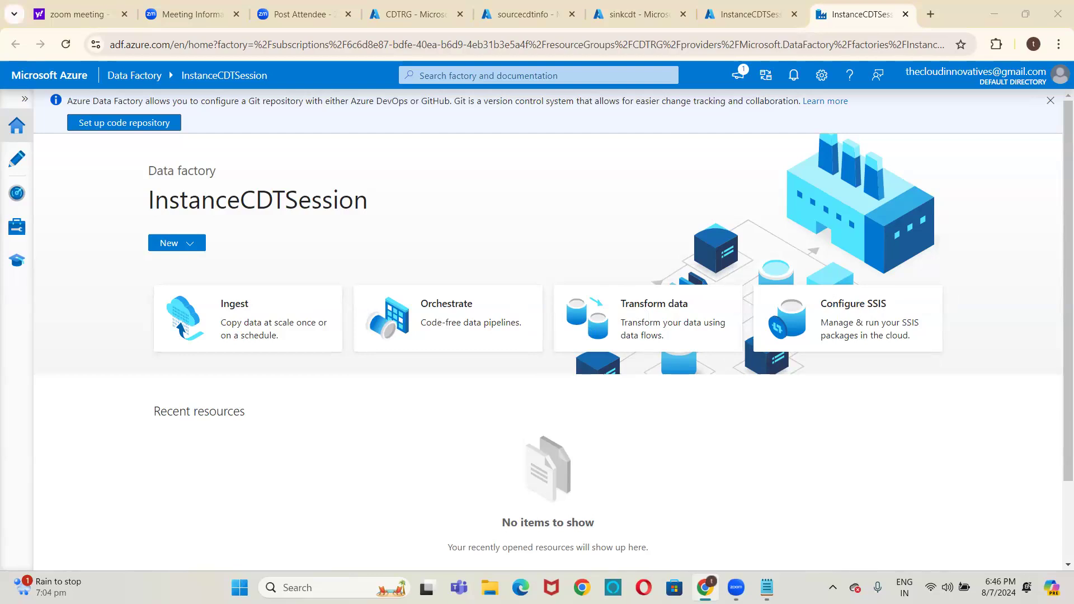
Start a built-in copy task with the Ingest option, choose the Schedule cadence and continue to the source data store
{"action": "left_click", "coordinate": [246, 319]}
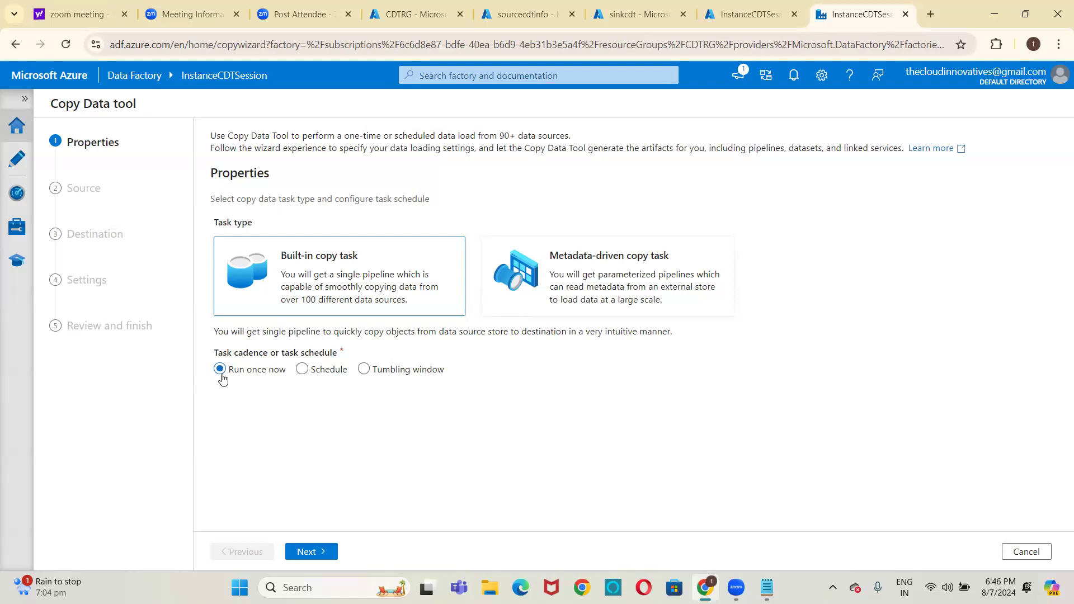
{"action": "left_click", "coordinate": [301, 373]}
{"action": "left_click", "coordinate": [313, 554]}
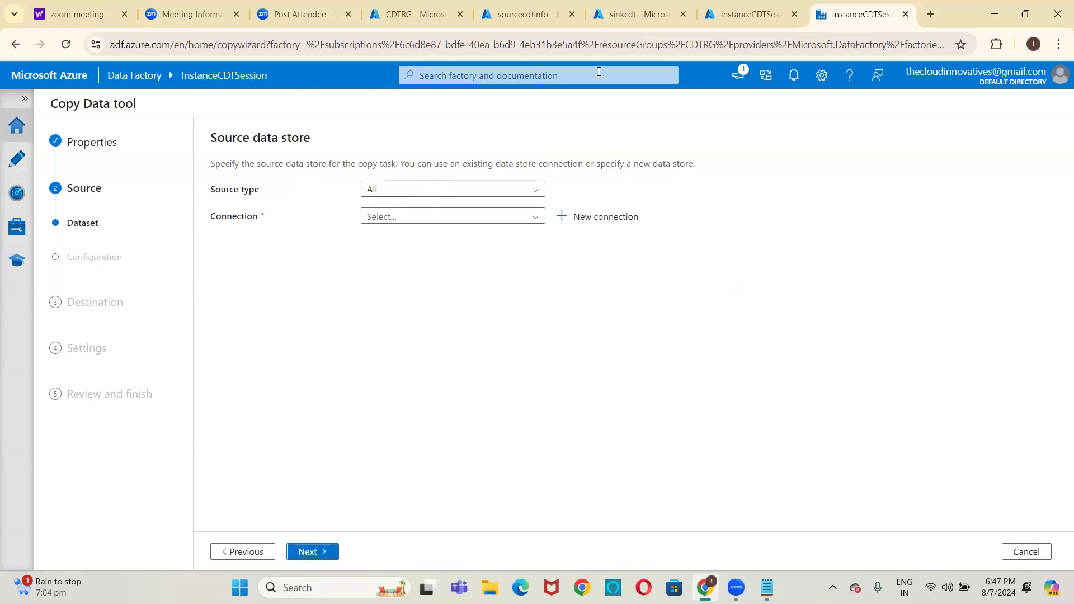
Check the input container of the sourcecdtinfo storage account, then set the copy task's source type to Azure Blob Storage
{"action": "left_click", "coordinate": [541, 10]}
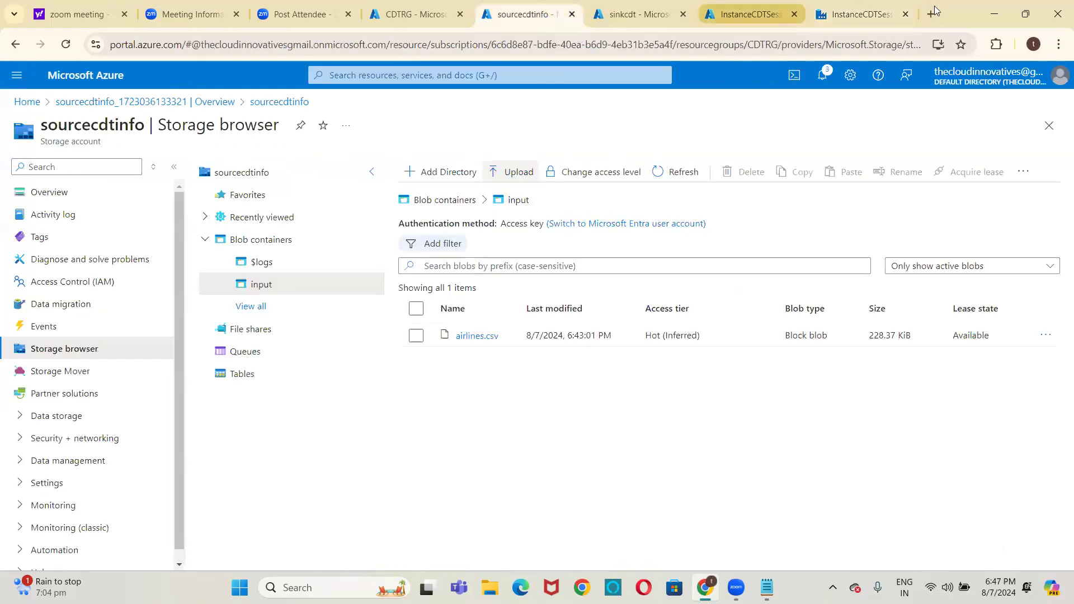
{"action": "left_click", "coordinate": [856, 14]}
{"action": "left_click", "coordinate": [468, 192]}
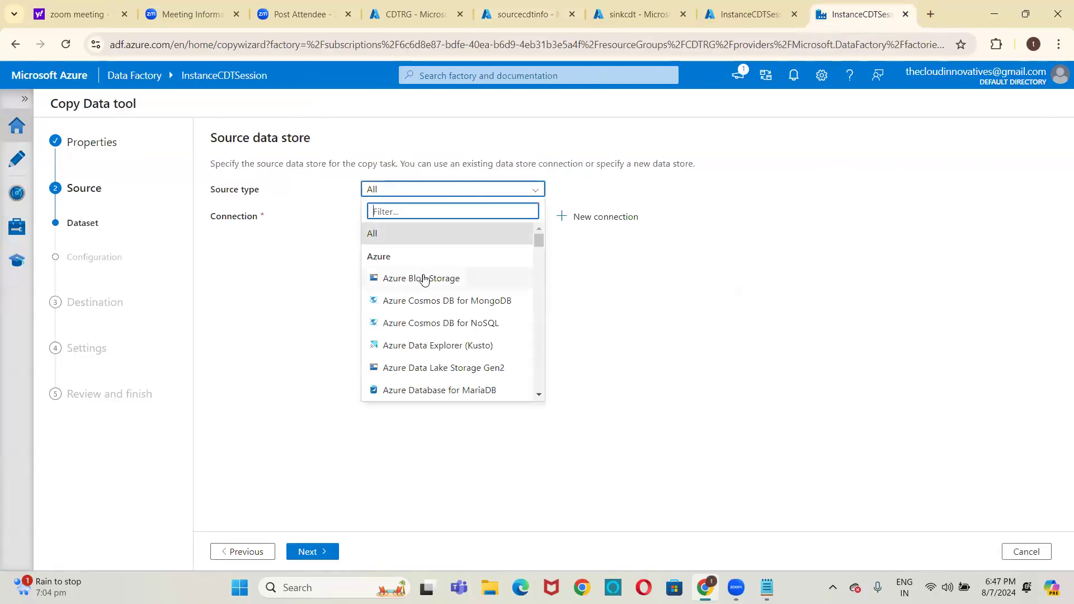
{"action": "left_click", "coordinate": [424, 279]}
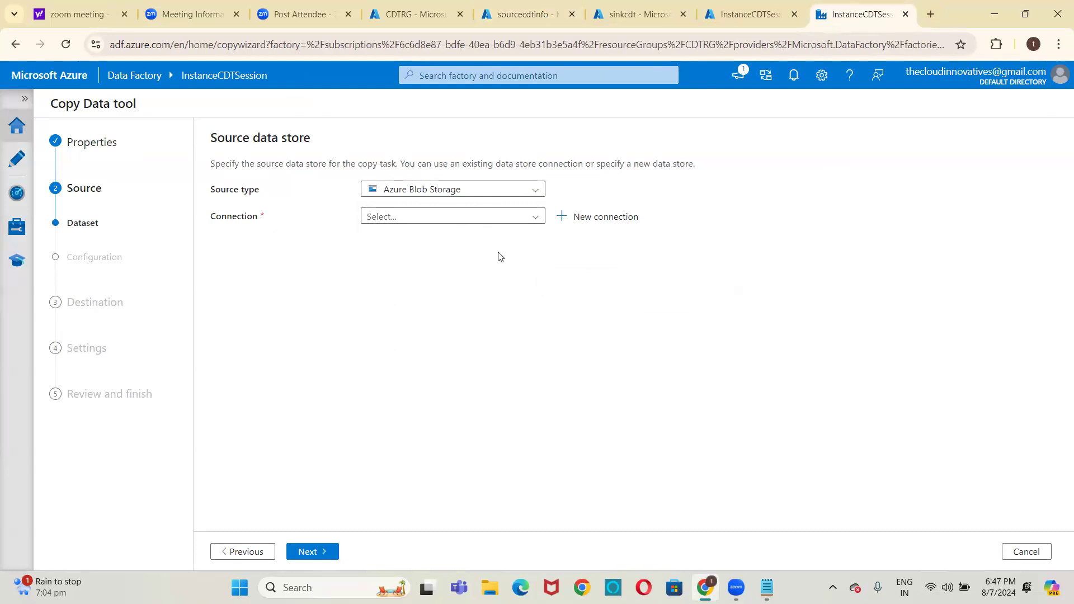
Start a new source connection and name it LS_BLOB_SOURCE
{"action": "left_click", "coordinate": [566, 223]}
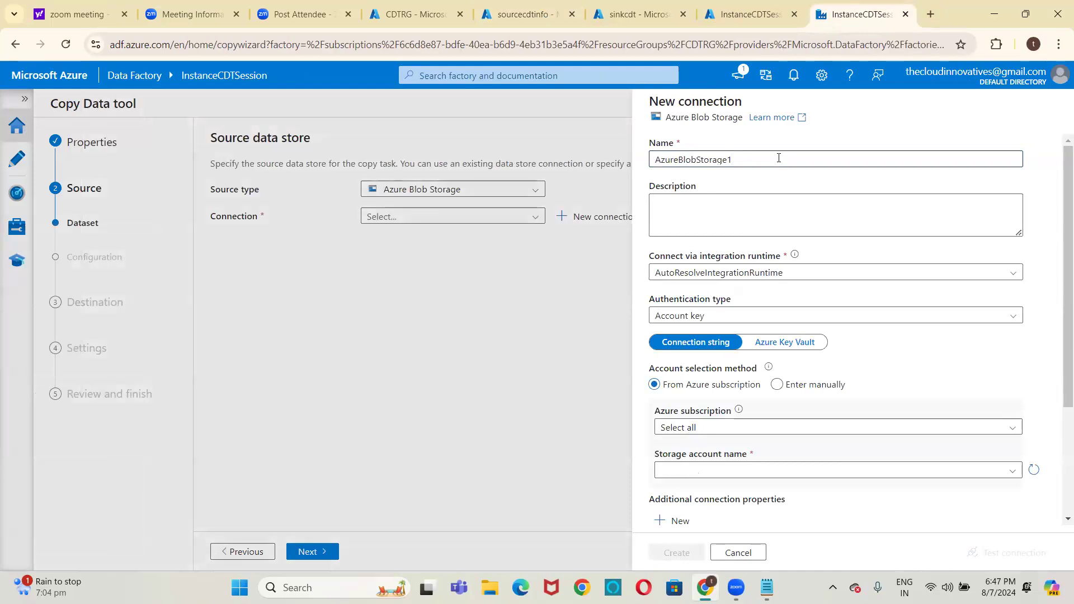
{"action": "double_click", "coordinate": [753, 158]}
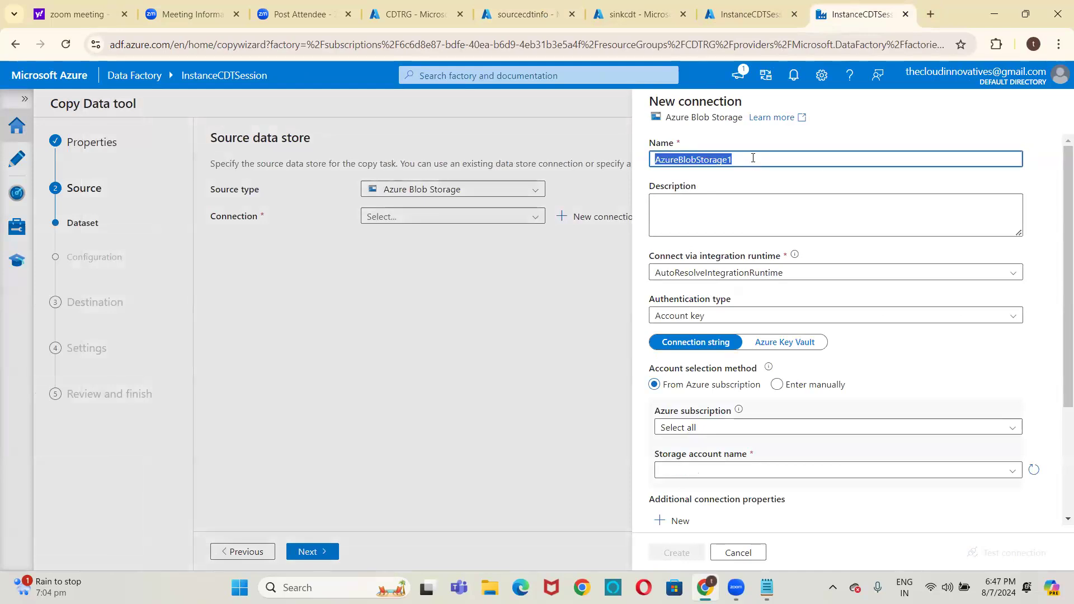
{"action": "key", "text": "BackSpace"}
{"action": "type", "text": "LS_"}
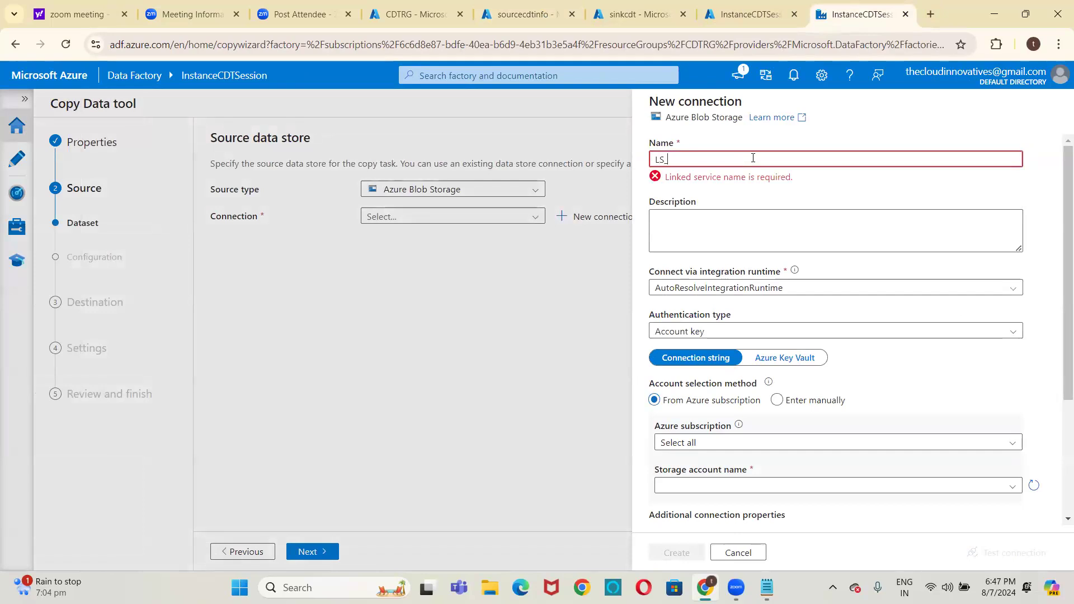
{"action": "type", "text": "BLO"}
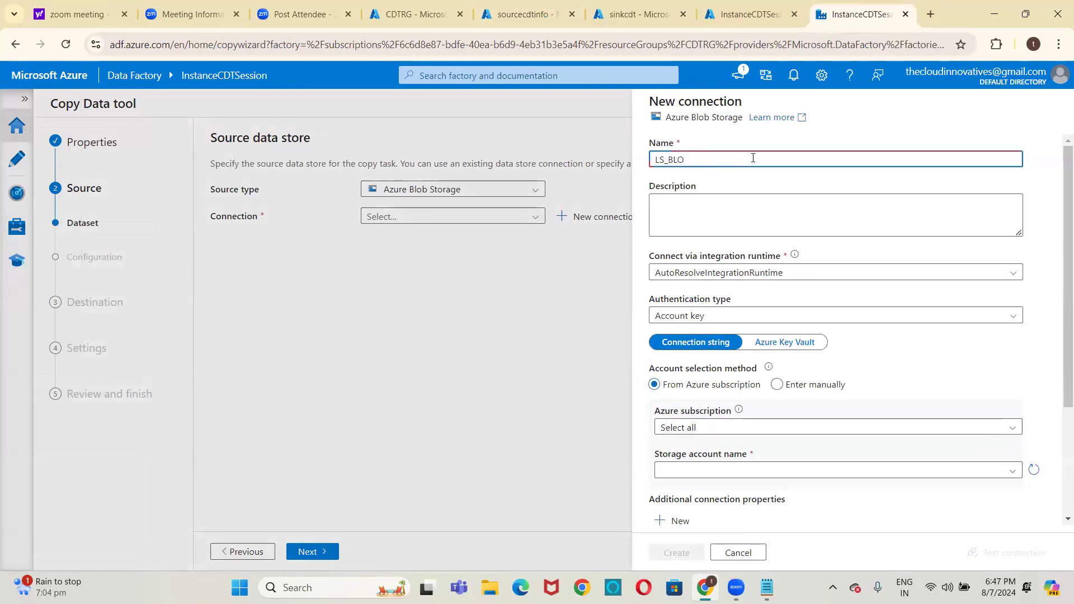
{"action": "type", "text": "B_SOURCE"}
Point the connection to the sourcecdtinfo storage account in the thecloudinnovatives subscription, test it and create it
{"action": "left_click", "coordinate": [708, 428]}
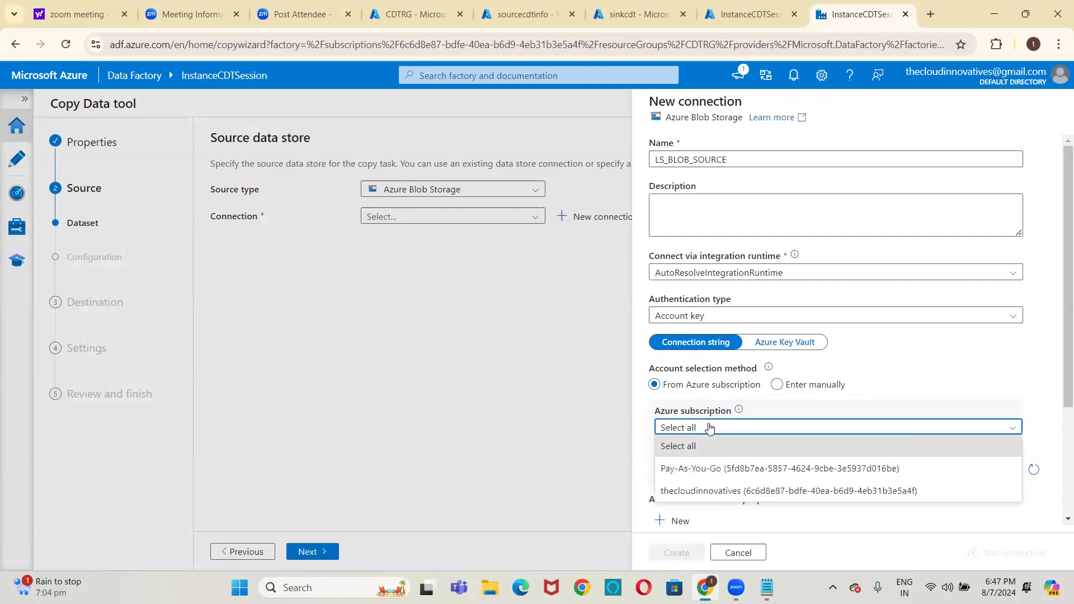
{"action": "left_click", "coordinate": [687, 491]}
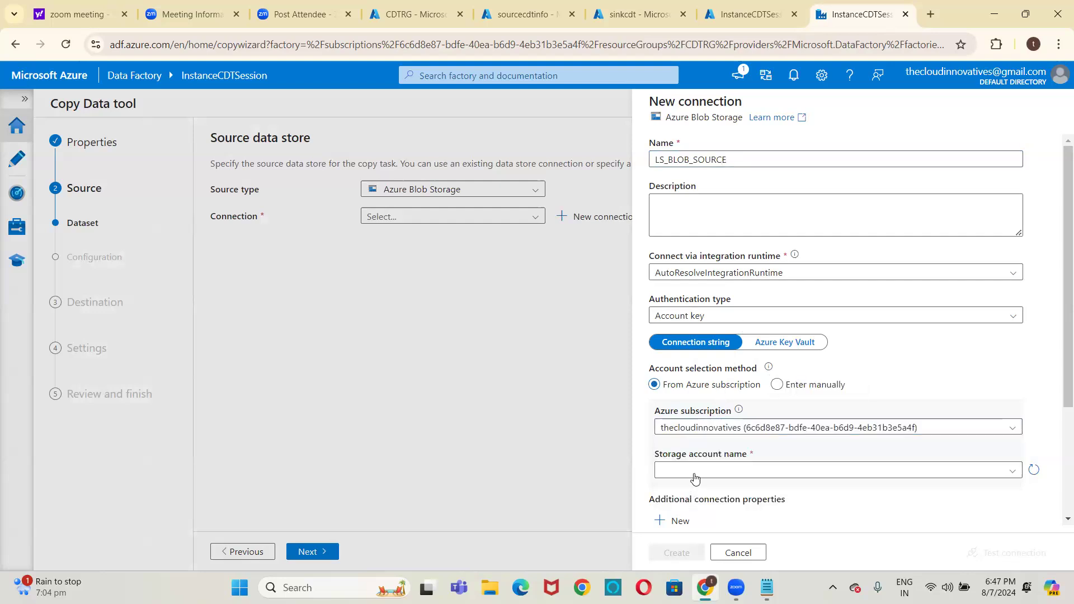
{"action": "left_click", "coordinate": [695, 472]}
{"action": "left_click", "coordinate": [686, 512]}
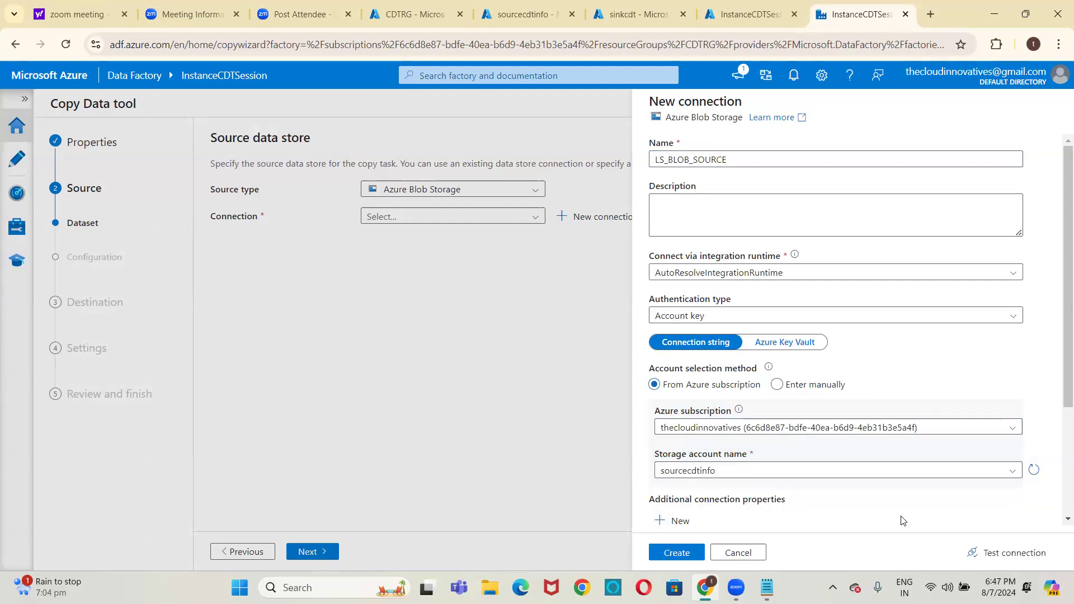
{"action": "left_click", "coordinate": [1007, 554]}
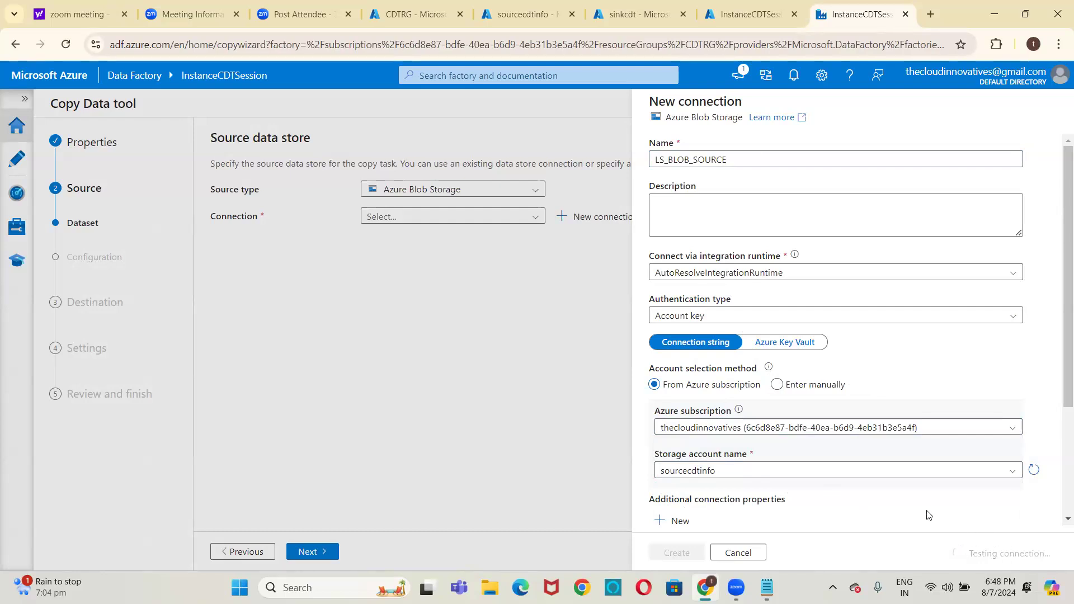
{"action": "left_click", "coordinate": [688, 554]}
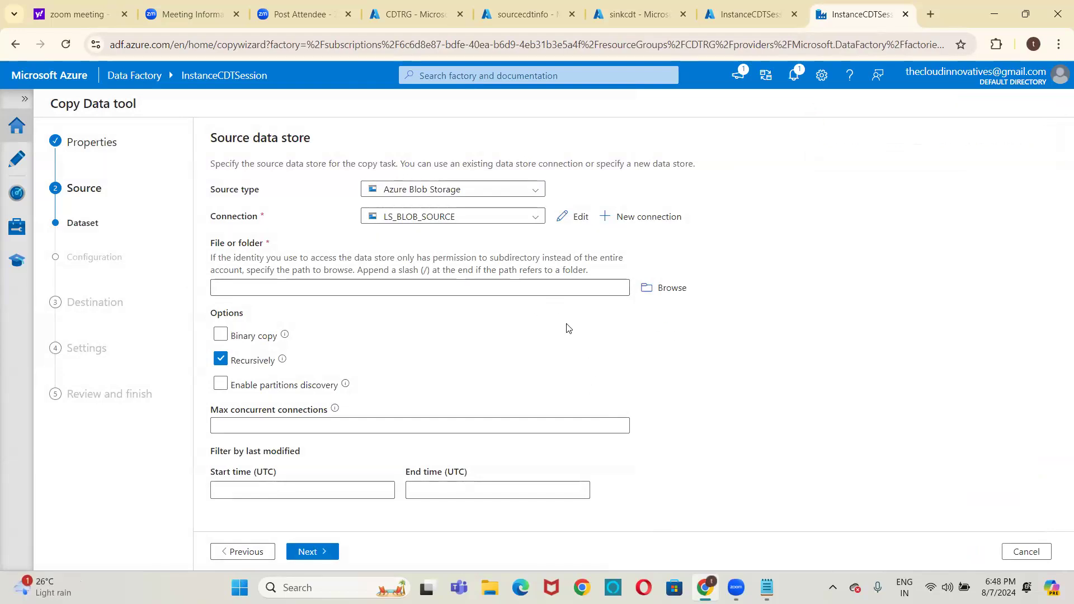
Browse to airlines.csv in the input folder as the source file, leave binary copy off and continue to the file format settings
{"action": "left_click", "coordinate": [648, 296]}
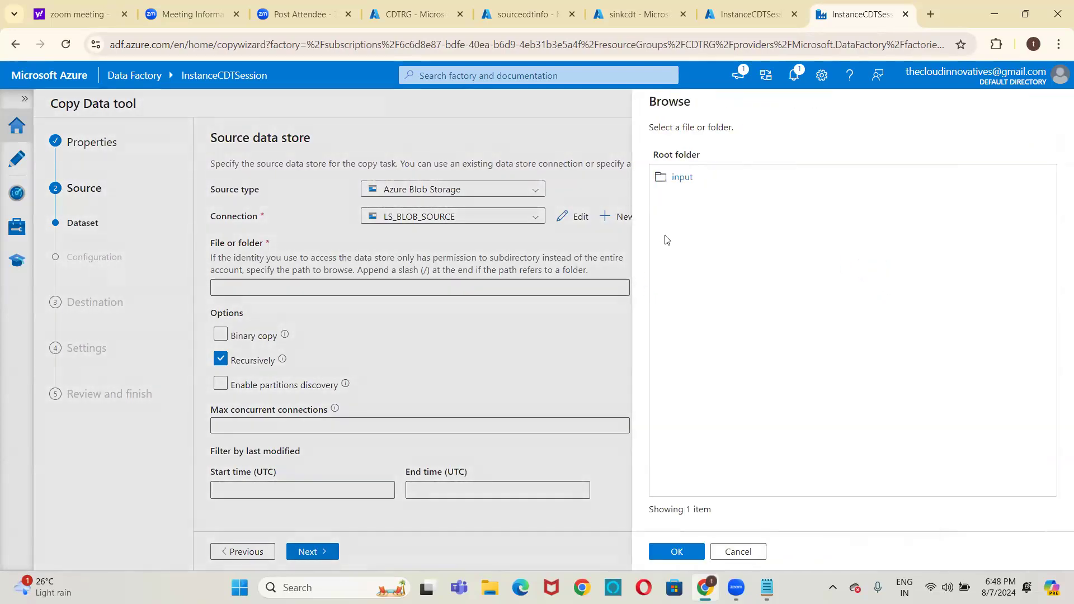
{"action": "left_click", "coordinate": [681, 179]}
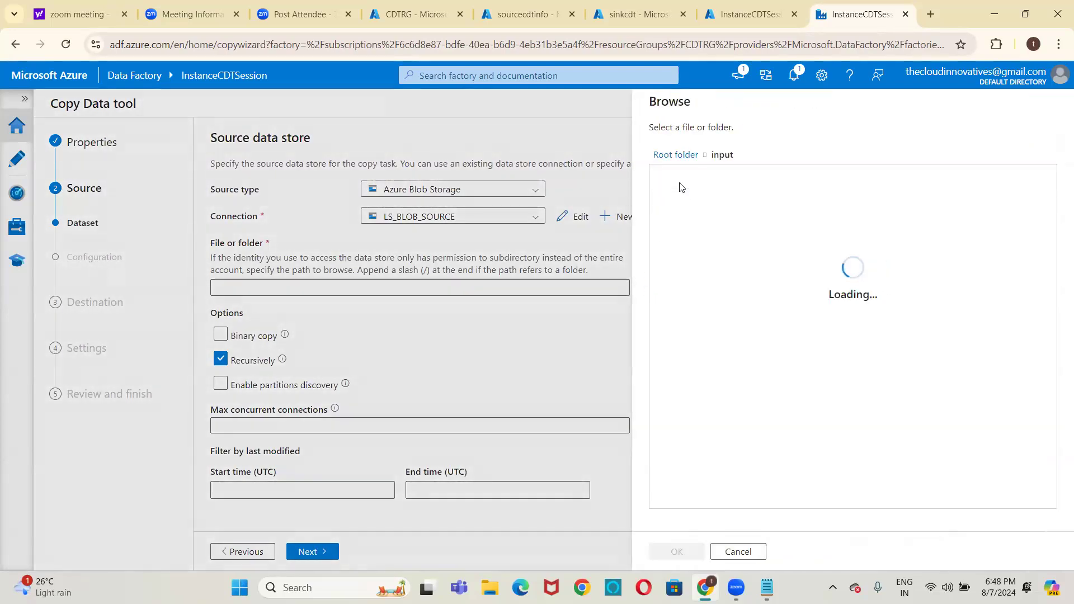
{"action": "double_click", "coordinate": [680, 180]}
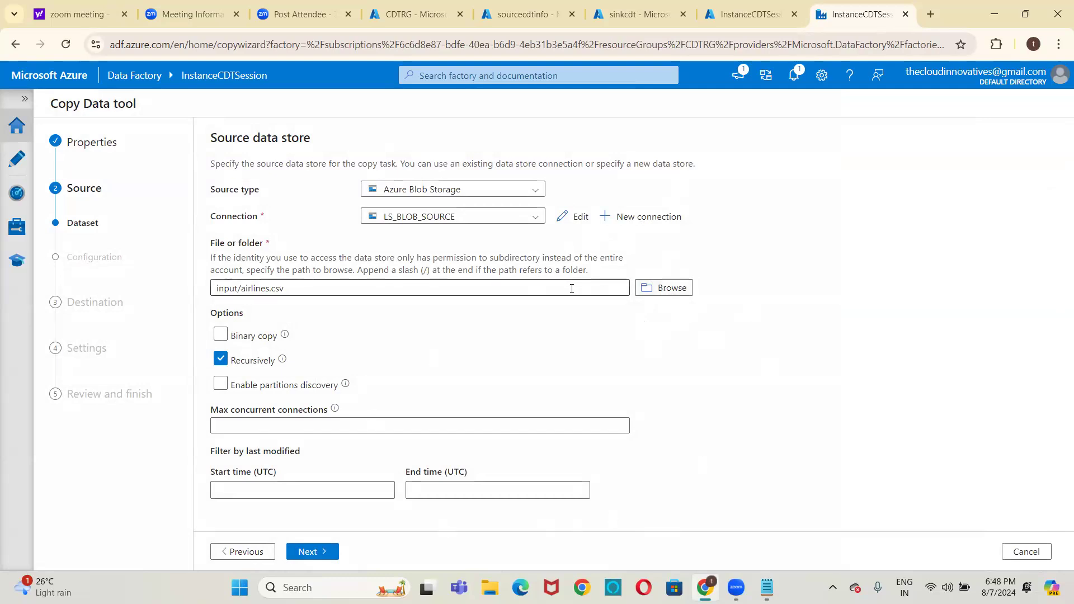
{"action": "left_click", "coordinate": [220, 335]}
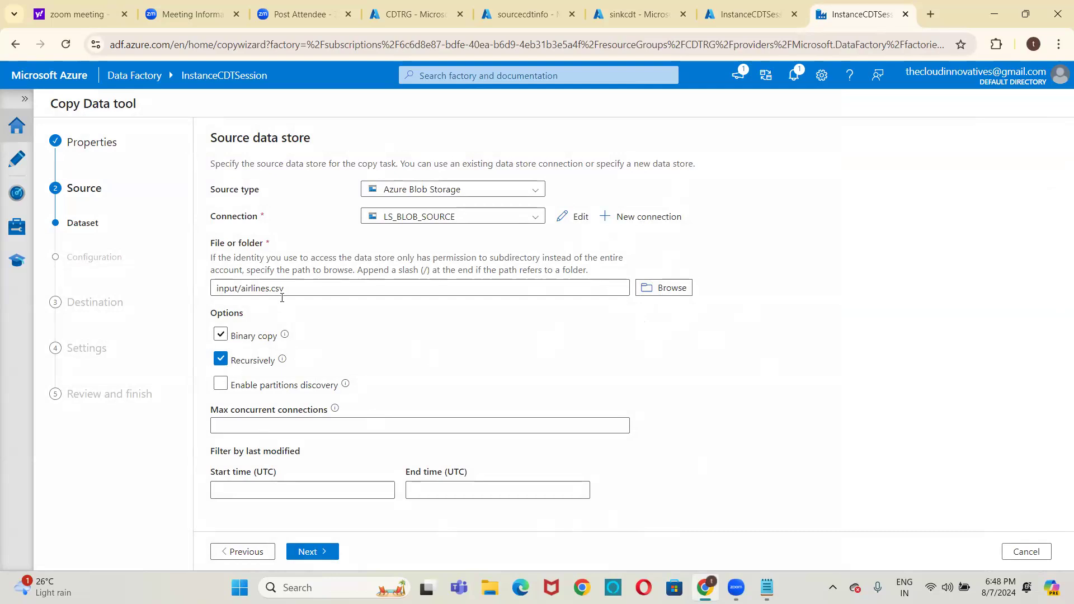
{"action": "left_click", "coordinate": [221, 335]}
{"action": "left_click", "coordinate": [313, 551]}
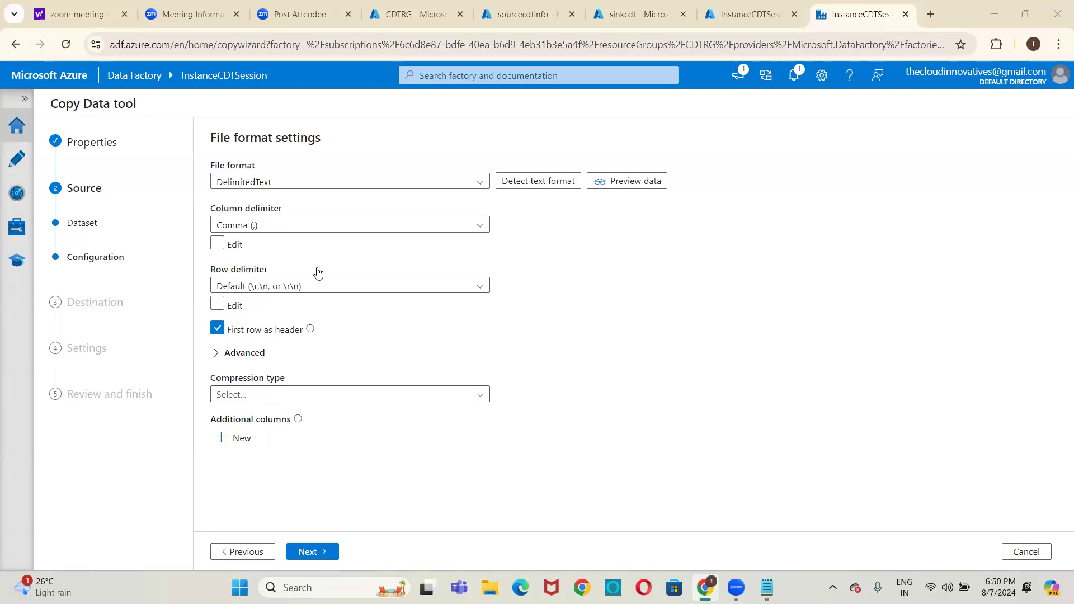
Examine the row delimiter choices, compression types and advanced options in the source file format settings
{"action": "left_click", "coordinate": [257, 289]}
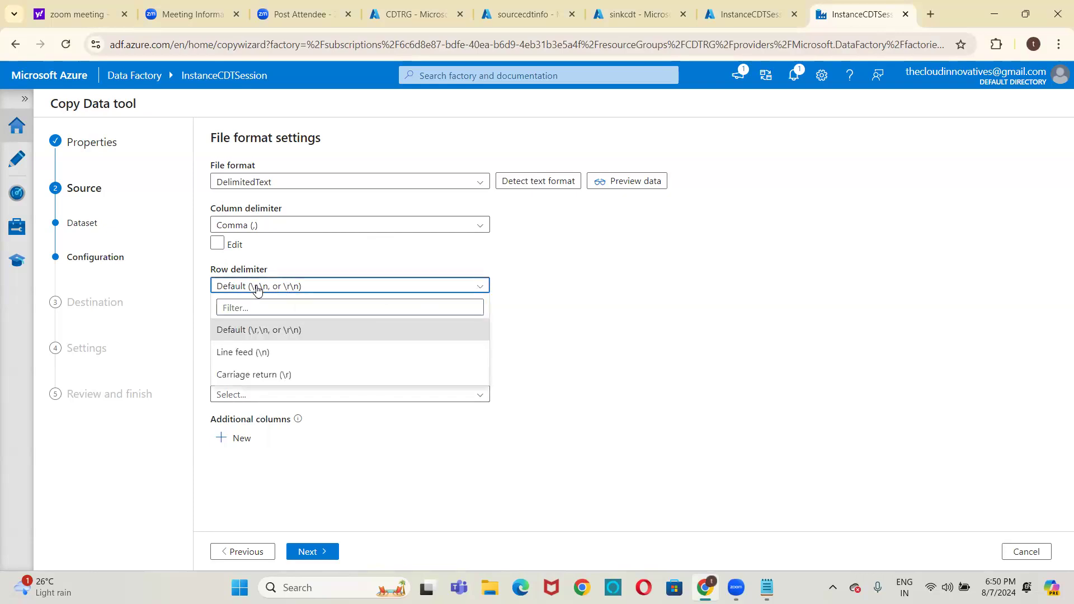
{"action": "left_click", "coordinate": [257, 289]}
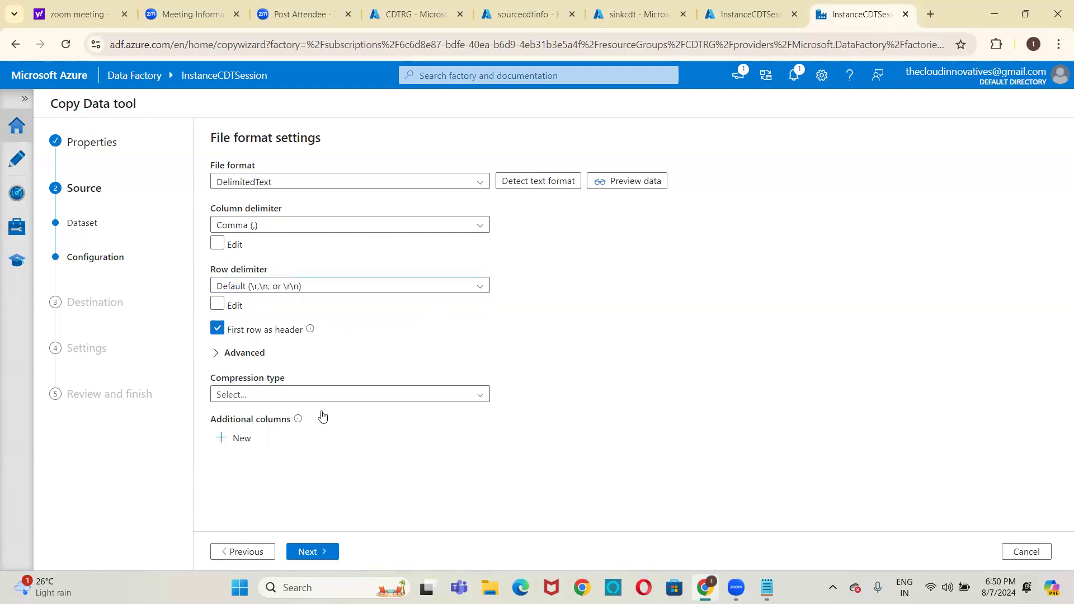
{"action": "left_click", "coordinate": [374, 395]}
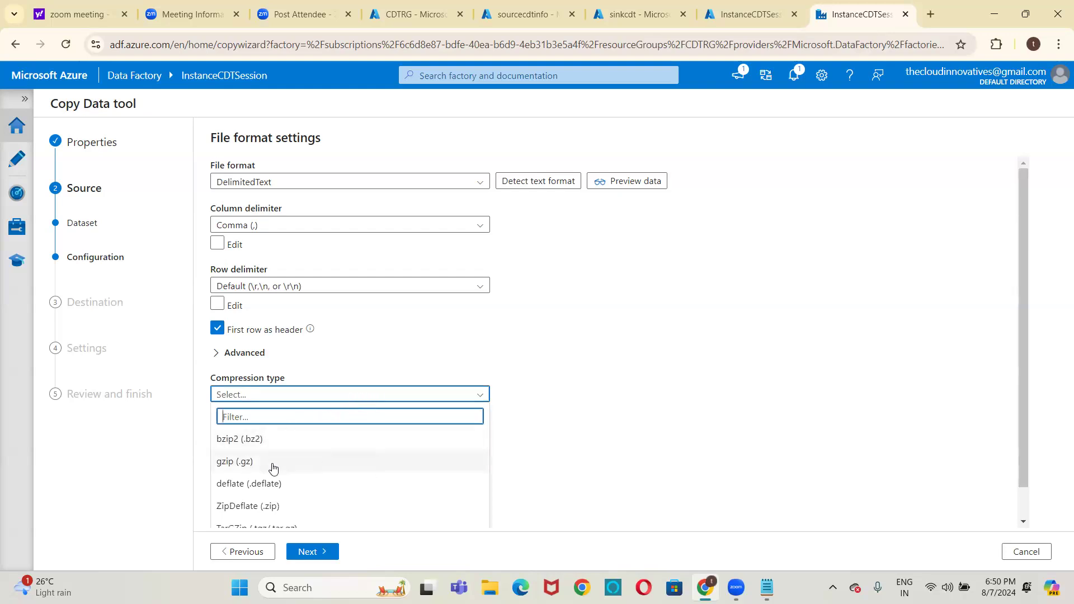
{"action": "left_click", "coordinate": [653, 318]}
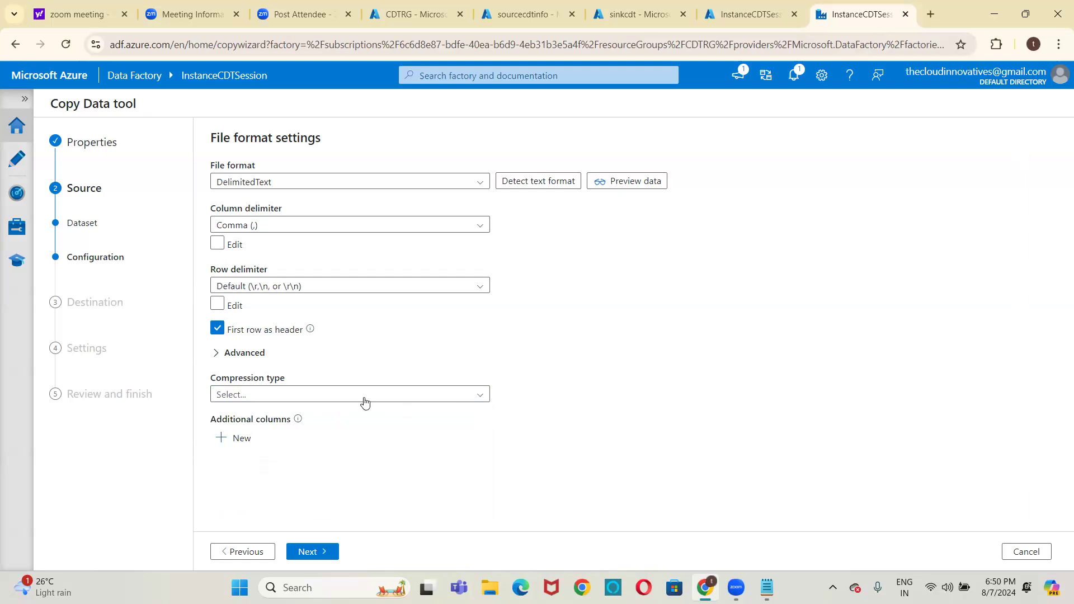
{"action": "left_click", "coordinate": [217, 358]}
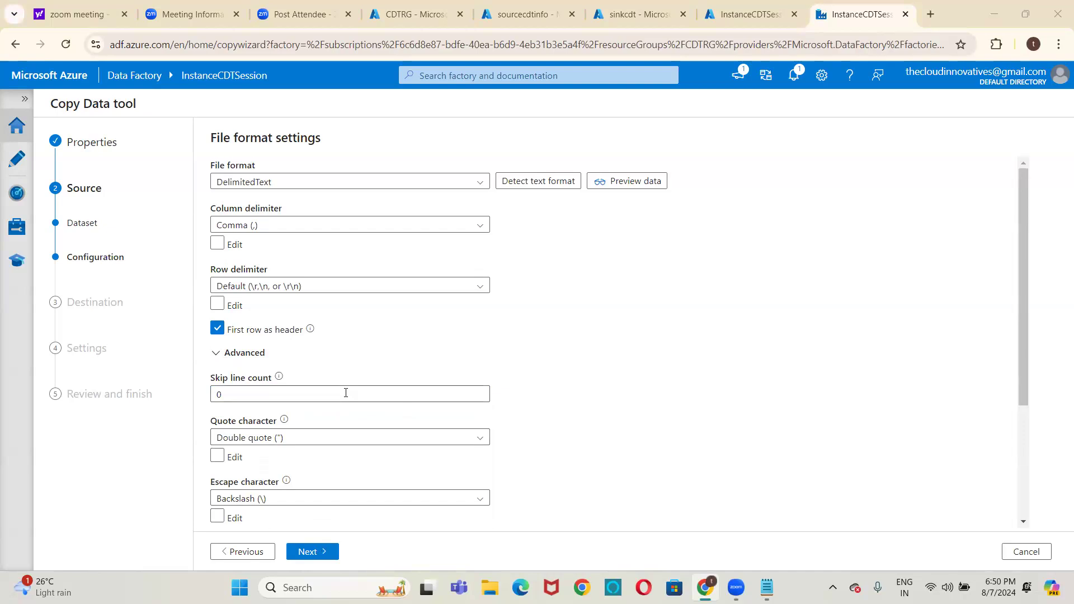
{"action": "left_click", "coordinate": [216, 353]}
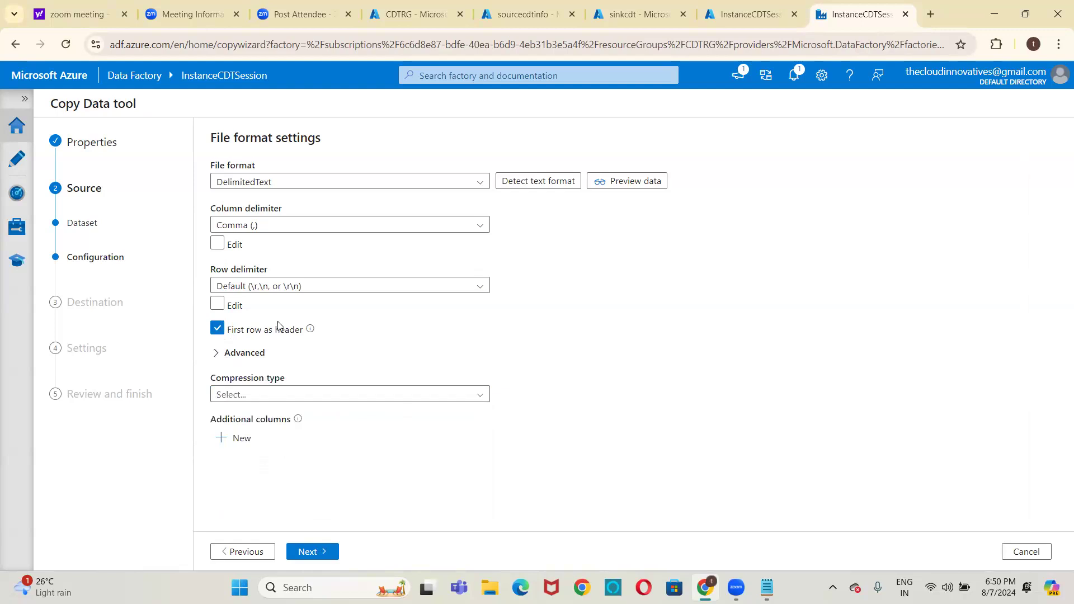
{"action": "left_click", "coordinate": [216, 354]}
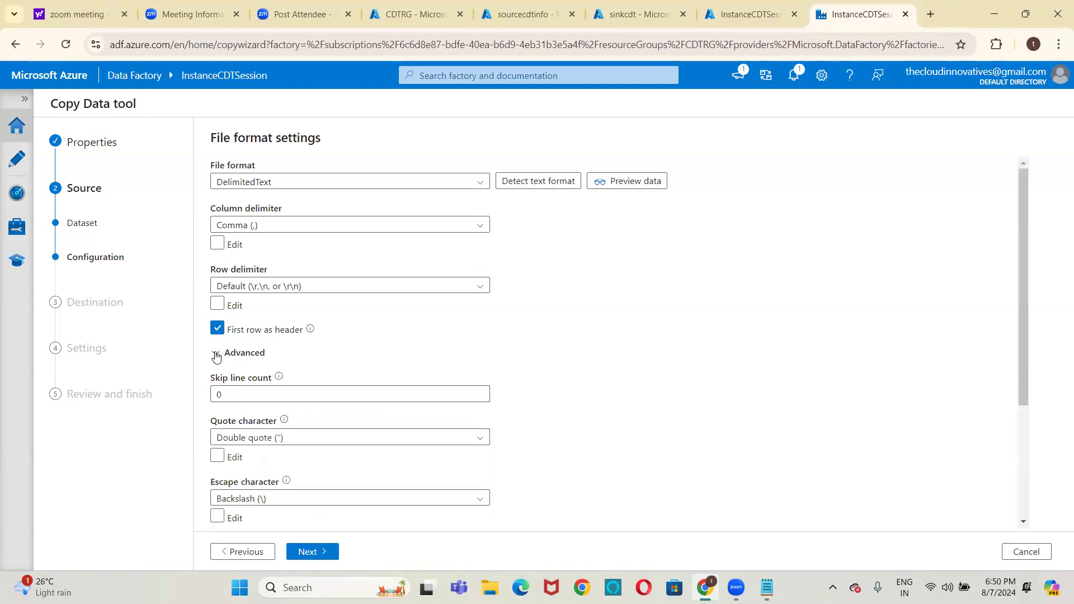
Check the skip line count and compression types, keep the default source format settings and continue to the destination
{"action": "left_click", "coordinate": [233, 393]}
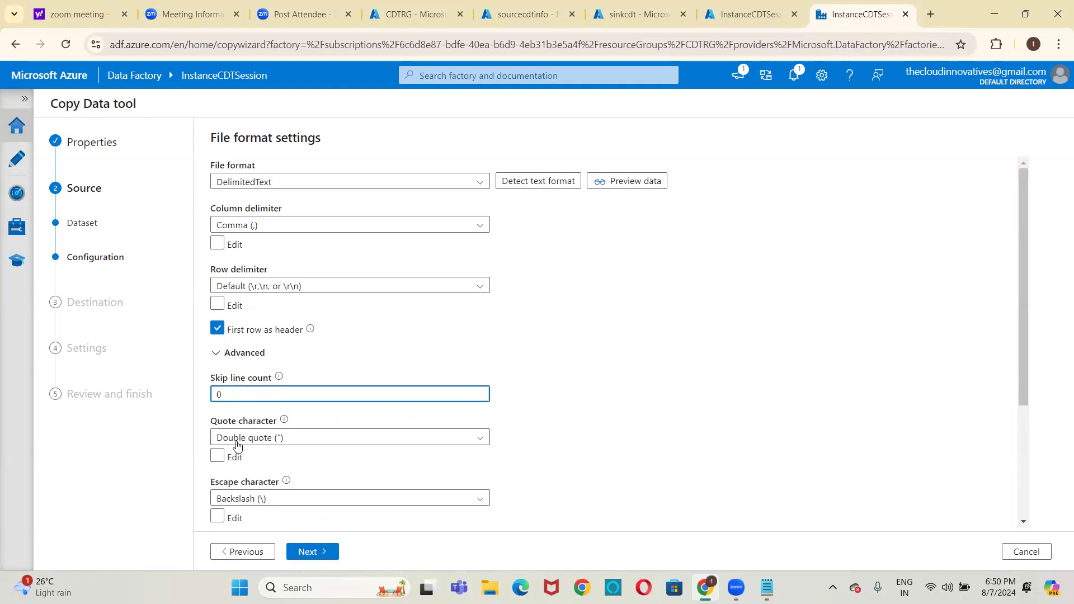
{"action": "left_click", "coordinate": [217, 353]}
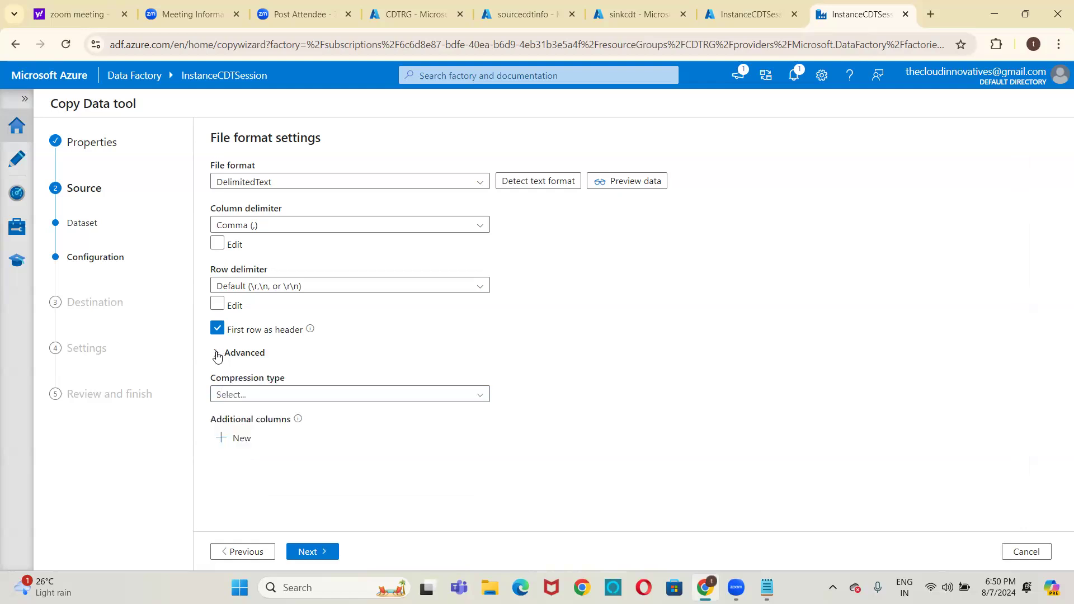
{"action": "left_click", "coordinate": [248, 394]}
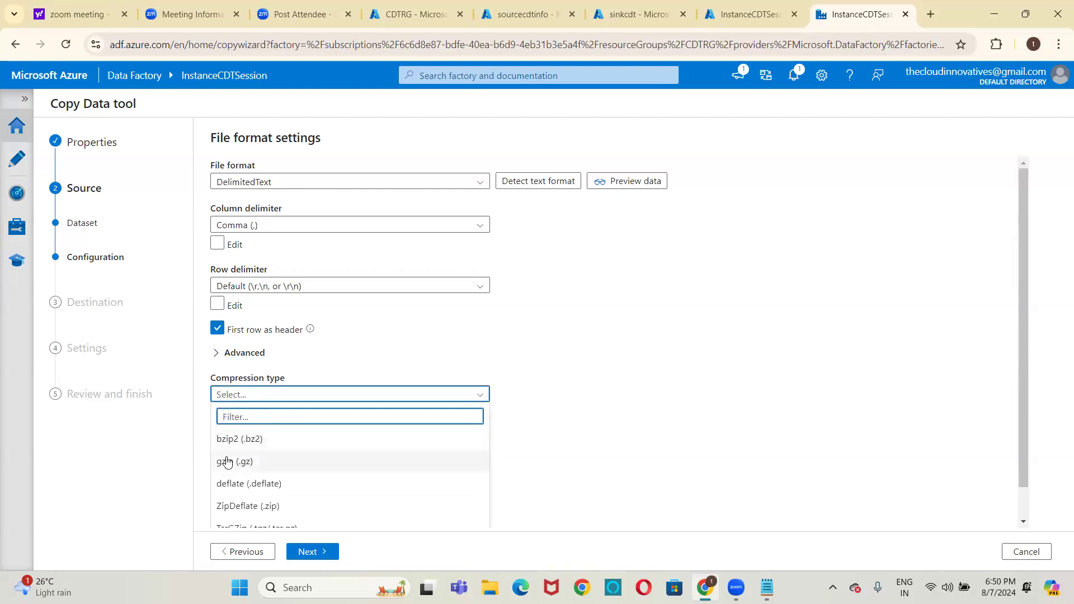
{"action": "left_click", "coordinate": [308, 359]}
{"action": "left_click", "coordinate": [308, 359]}
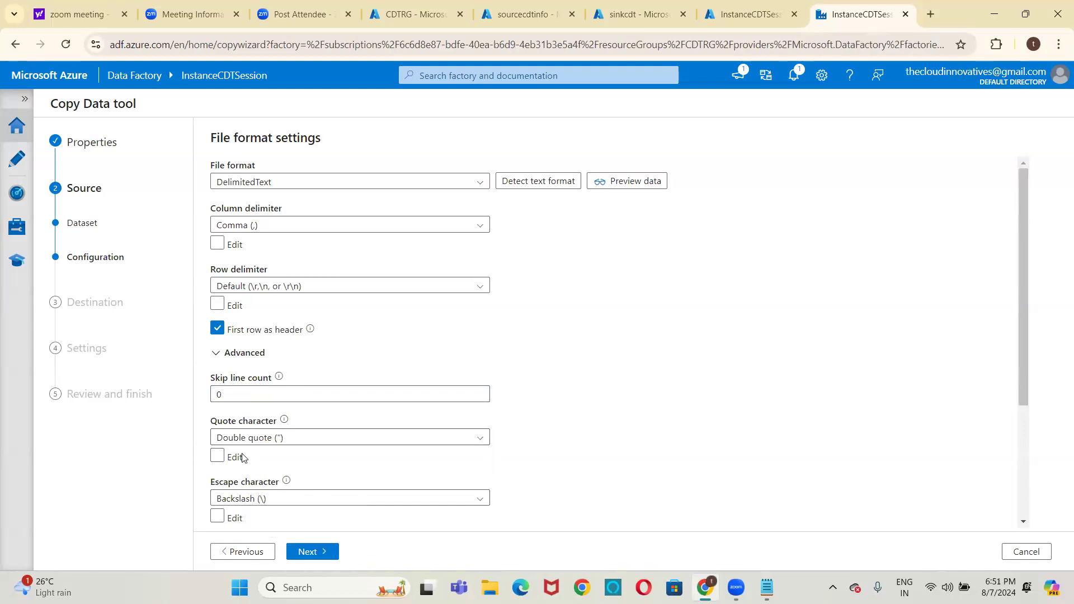
{"action": "left_click", "coordinate": [221, 353]}
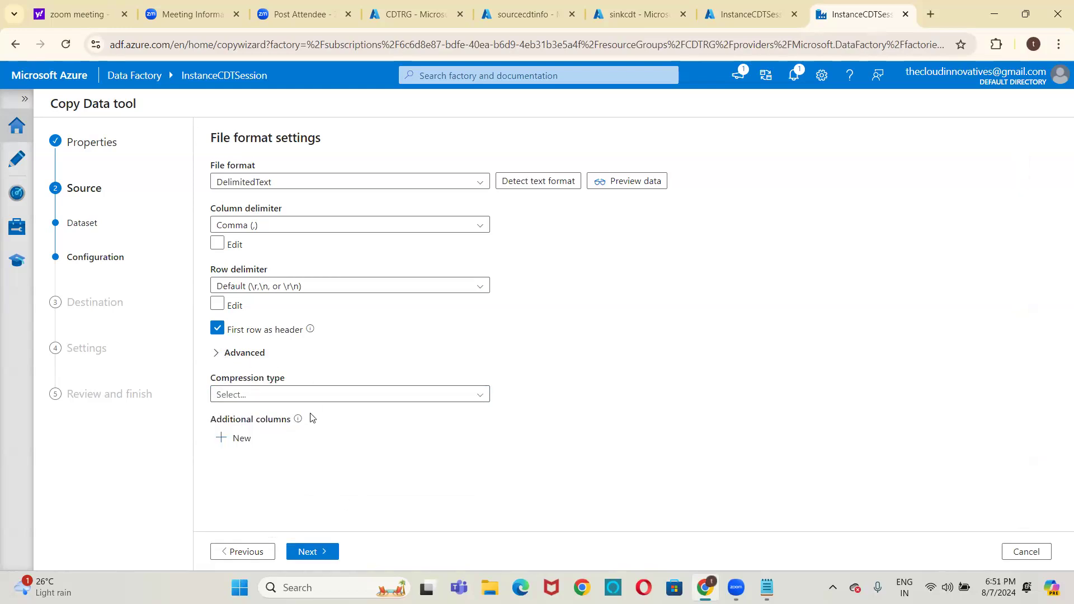
{"action": "left_click", "coordinate": [307, 550]}
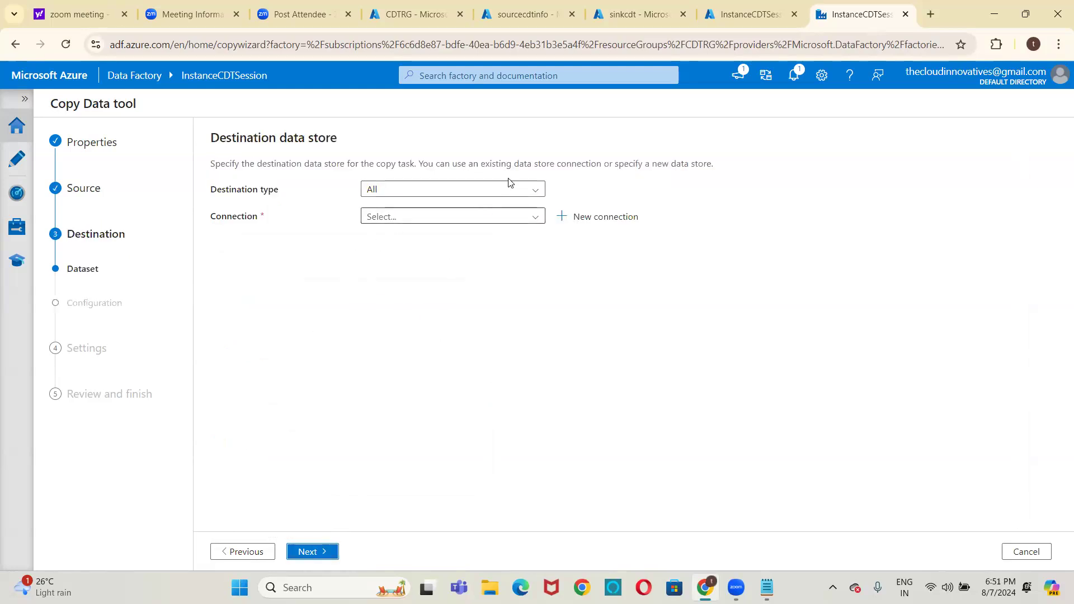
Set the destination type to Azure Data Lake Storage Gen2 and start a new connection named LS_ADLS_GEN2_SINK
{"action": "left_click", "coordinate": [508, 194]}
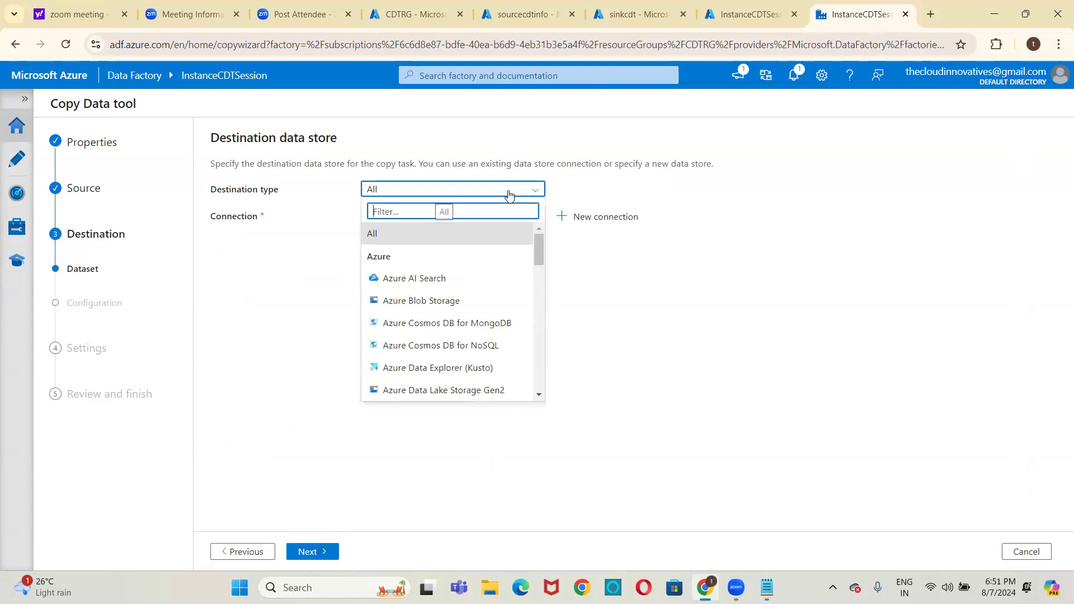
{"action": "left_click", "coordinate": [457, 391]}
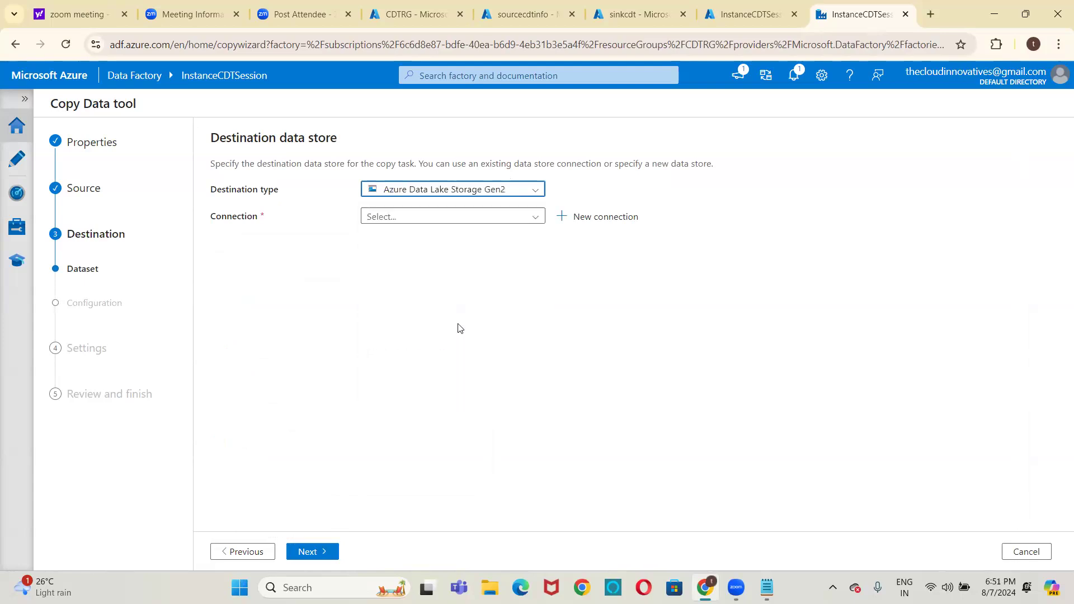
{"action": "left_click", "coordinate": [567, 223]}
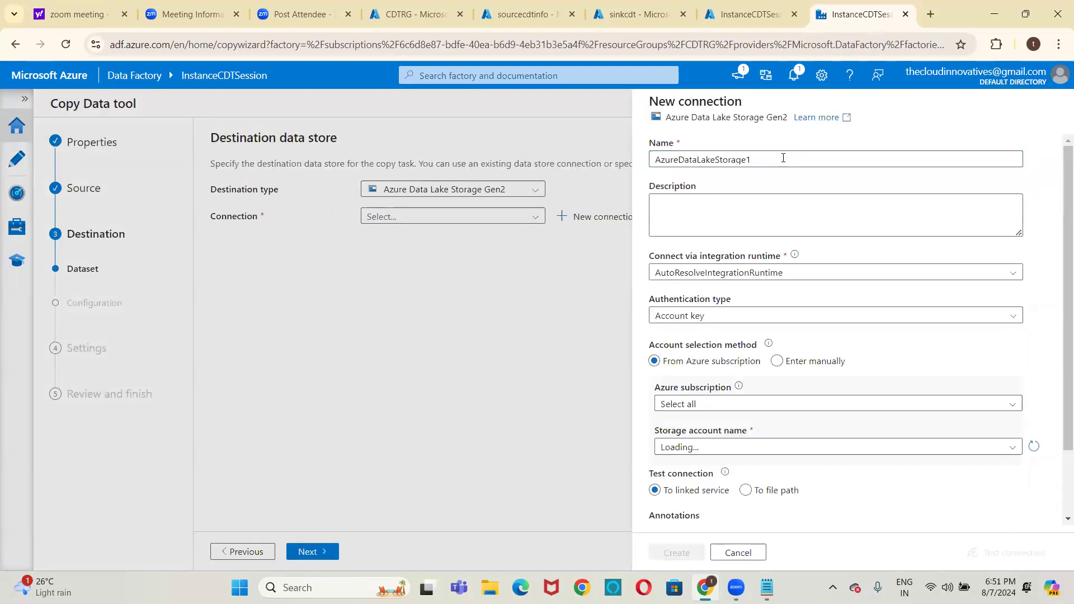
{"action": "left_click", "coordinate": [782, 158]}
{"action": "key", "text": "ctrl+a"}
{"action": "key", "text": "BackSpace"}
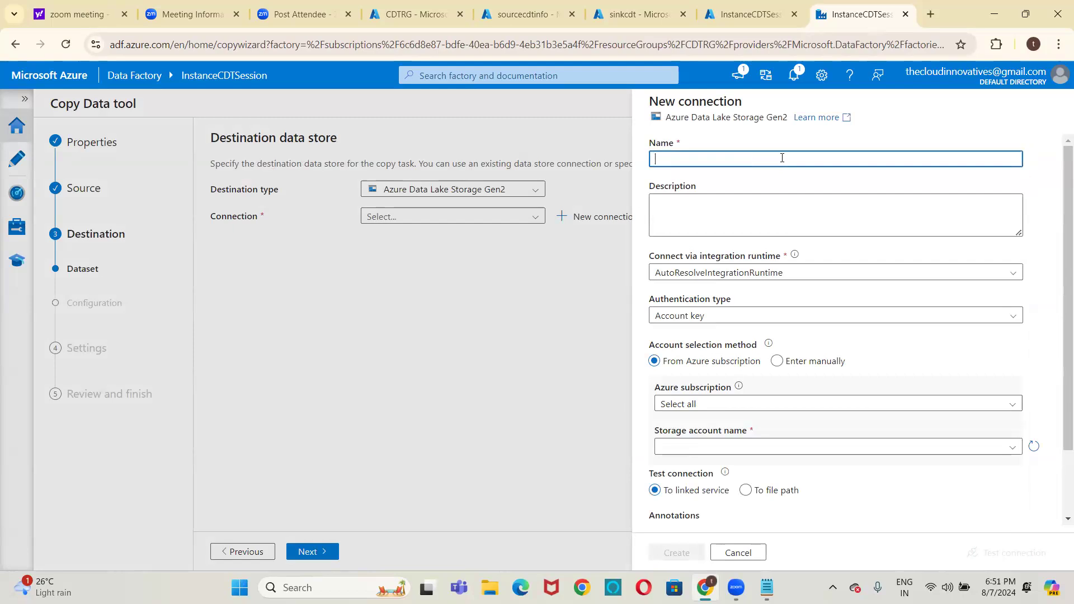
{"action": "type", "text": "LS_ADLS_GEN2_SINK"}
Point the connection to the sinkcdt storage account in the thecloudinnovatives subscription, test it and create it
{"action": "left_click", "coordinate": [725, 404]}
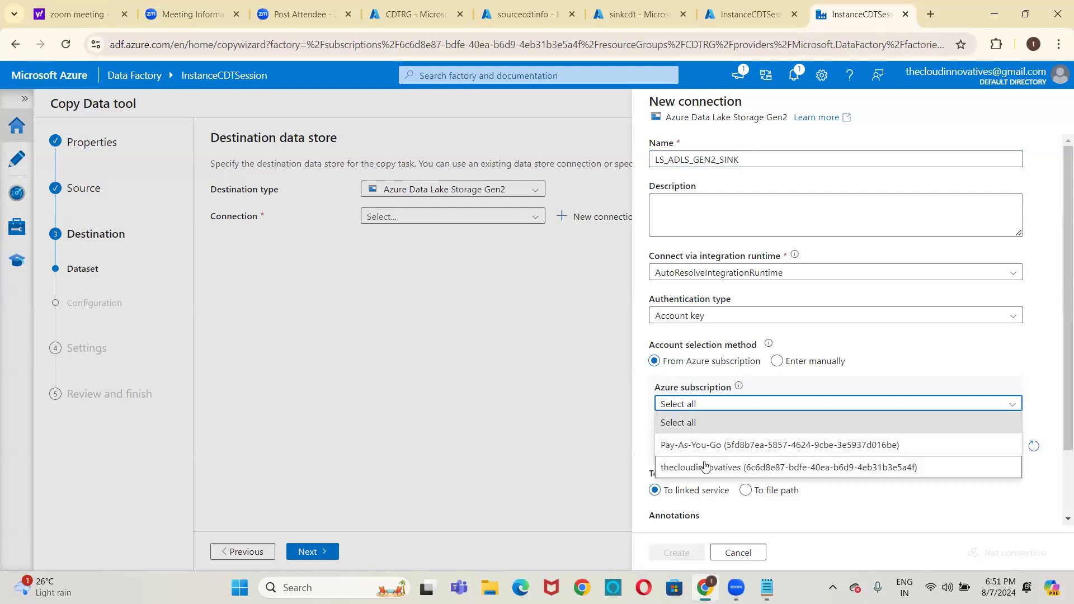
{"action": "left_click", "coordinate": [705, 465]}
{"action": "left_click", "coordinate": [711, 448]}
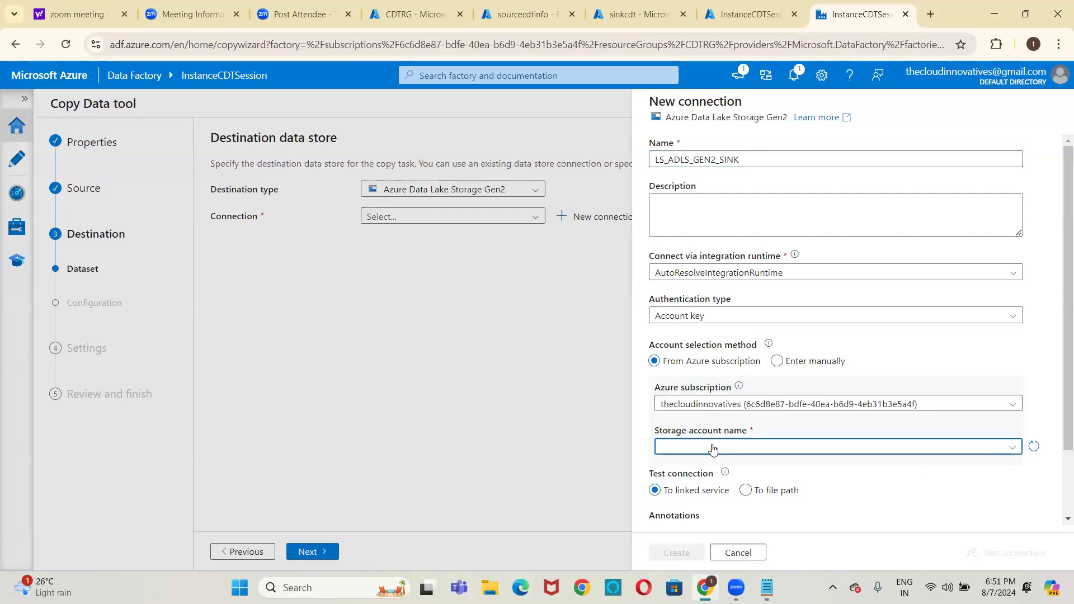
{"action": "left_click", "coordinate": [690, 470]}
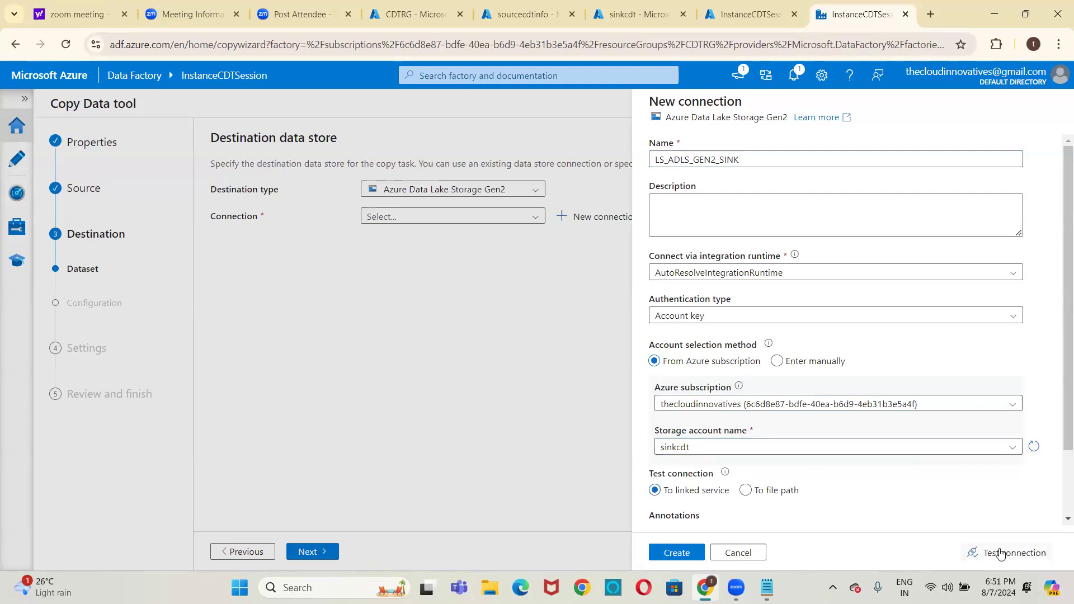
{"action": "left_click", "coordinate": [1001, 553]}
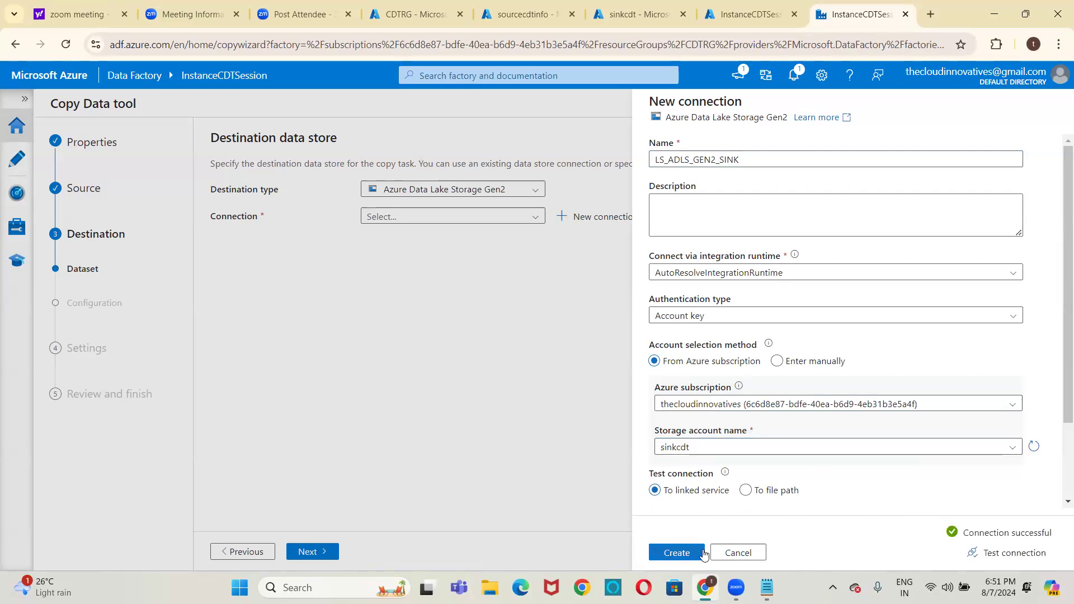
{"action": "left_click", "coordinate": [704, 554]}
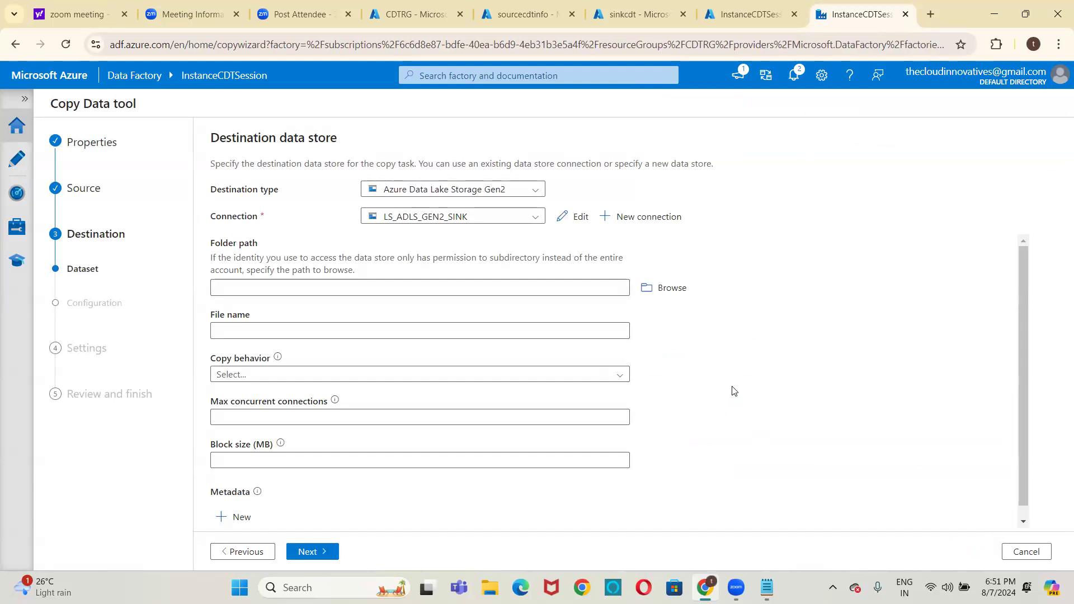
Browse the sink storage account and choose the output folder as the destination folder path
{"action": "left_click", "coordinate": [656, 294]}
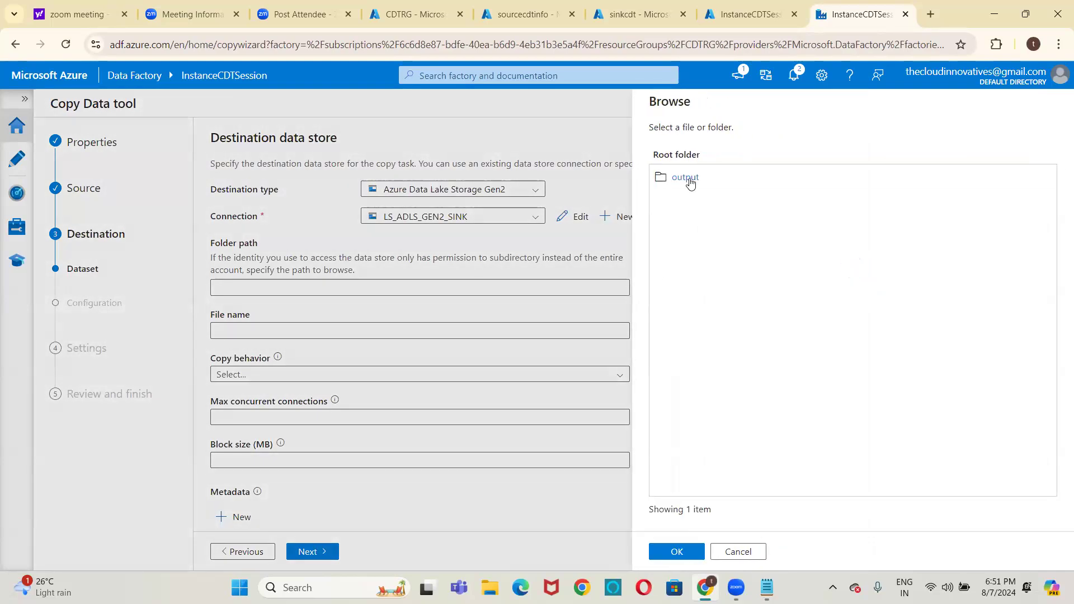
{"action": "left_click", "coordinate": [688, 177]}
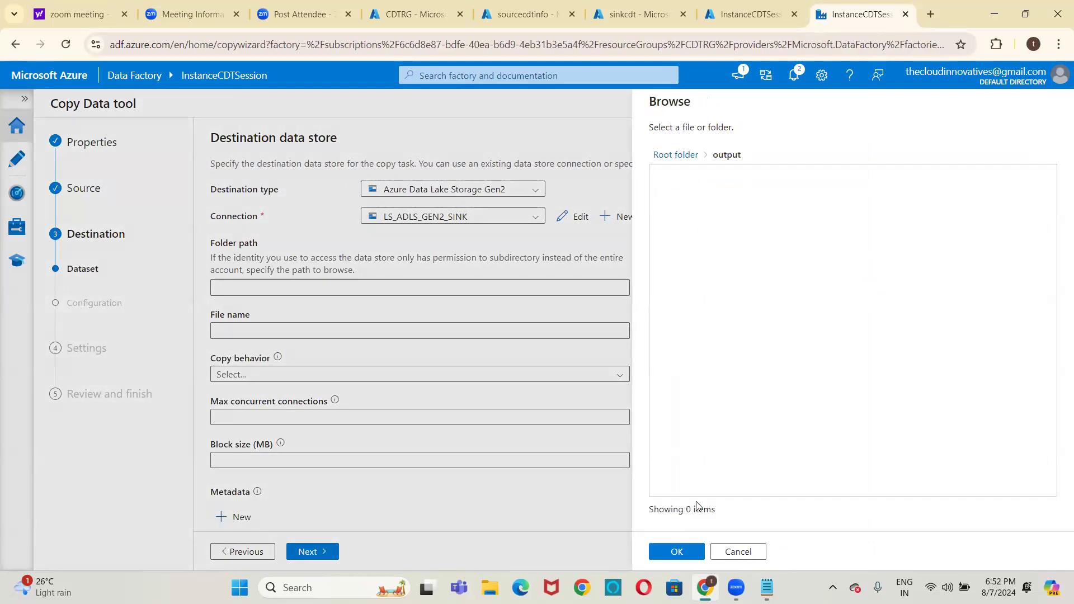
{"action": "left_click", "coordinate": [677, 551]}
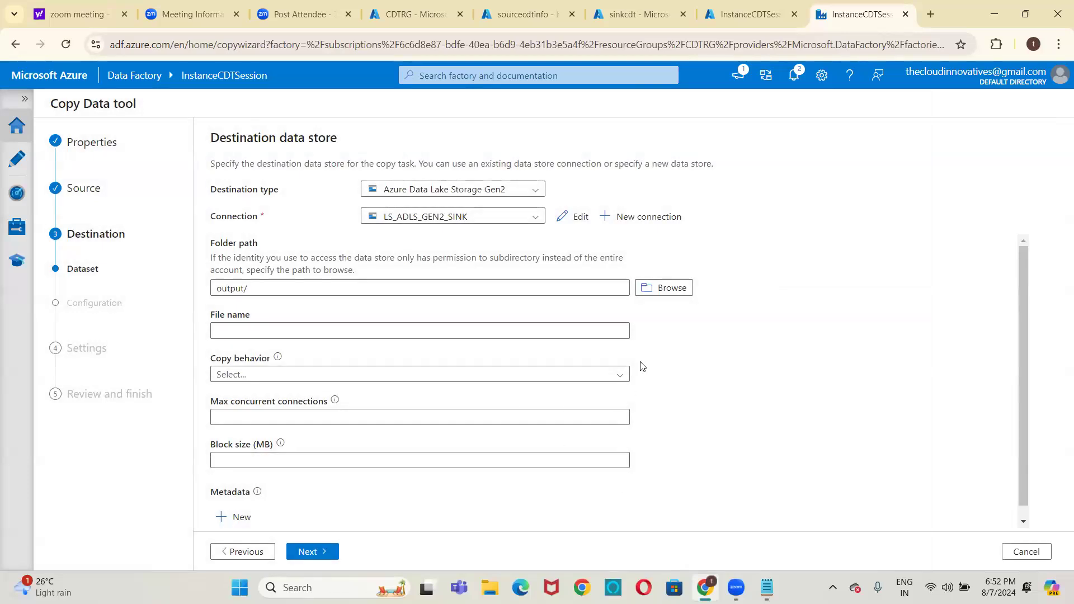
{"action": "left_click", "coordinate": [565, 377]}
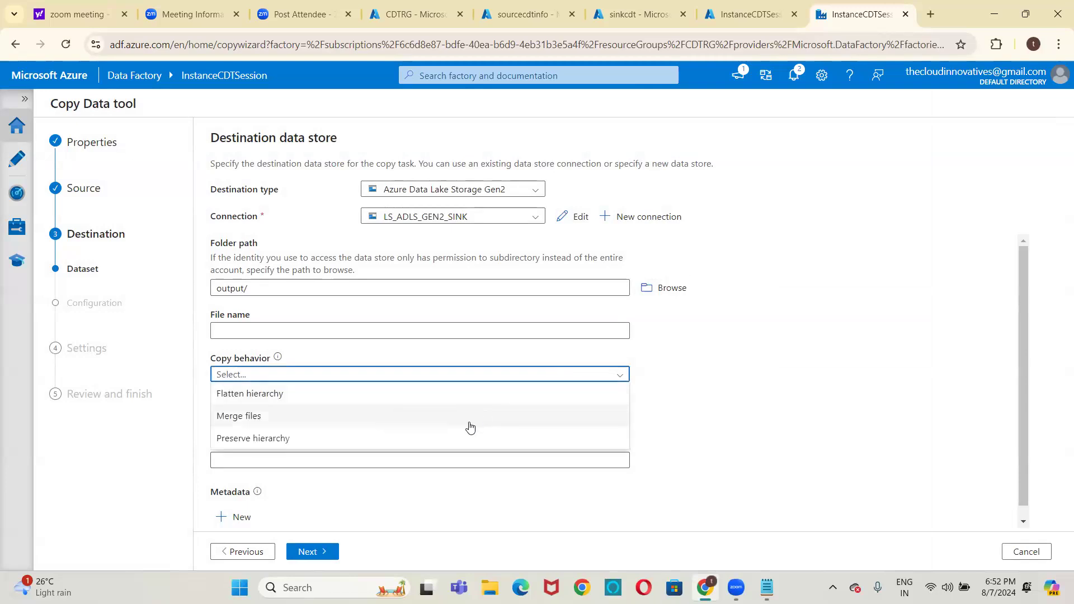
{"action": "left_click", "coordinate": [709, 410]}
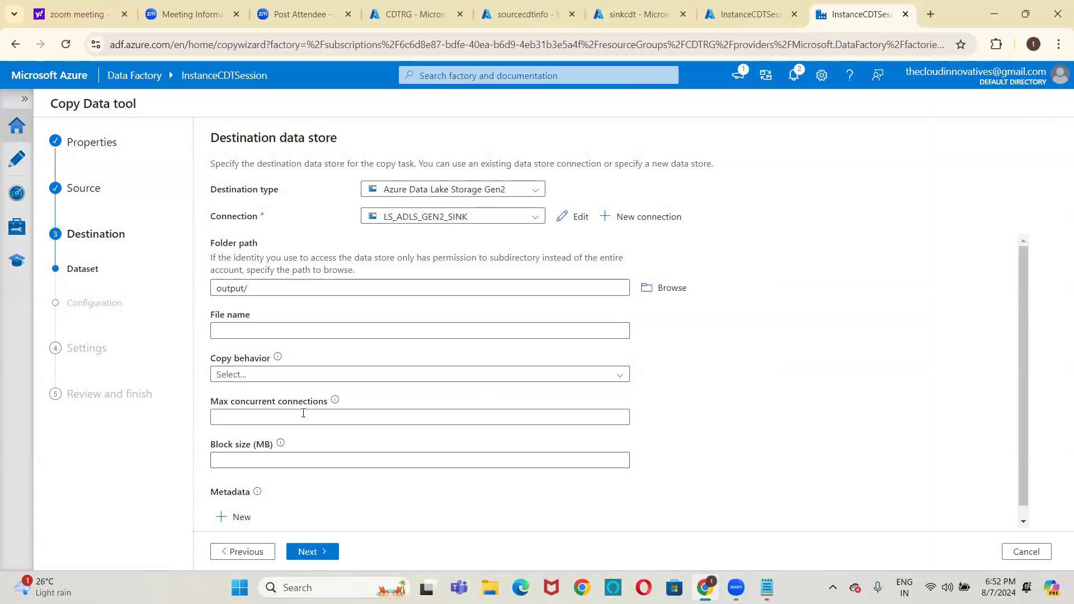
{"action": "left_click", "coordinate": [628, 416]}
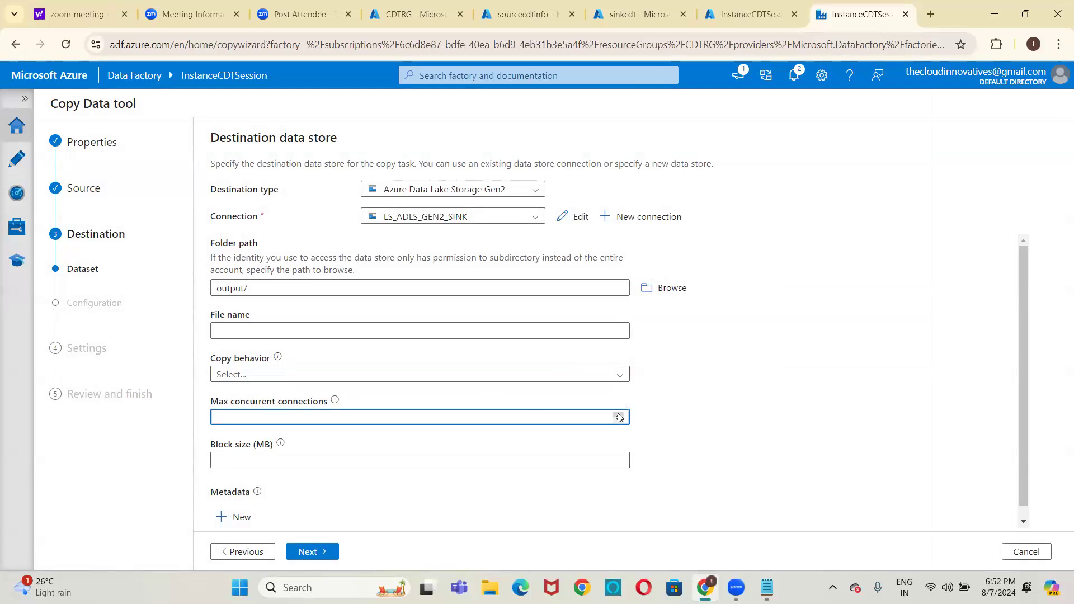
{"action": "left_click", "coordinate": [610, 459]}
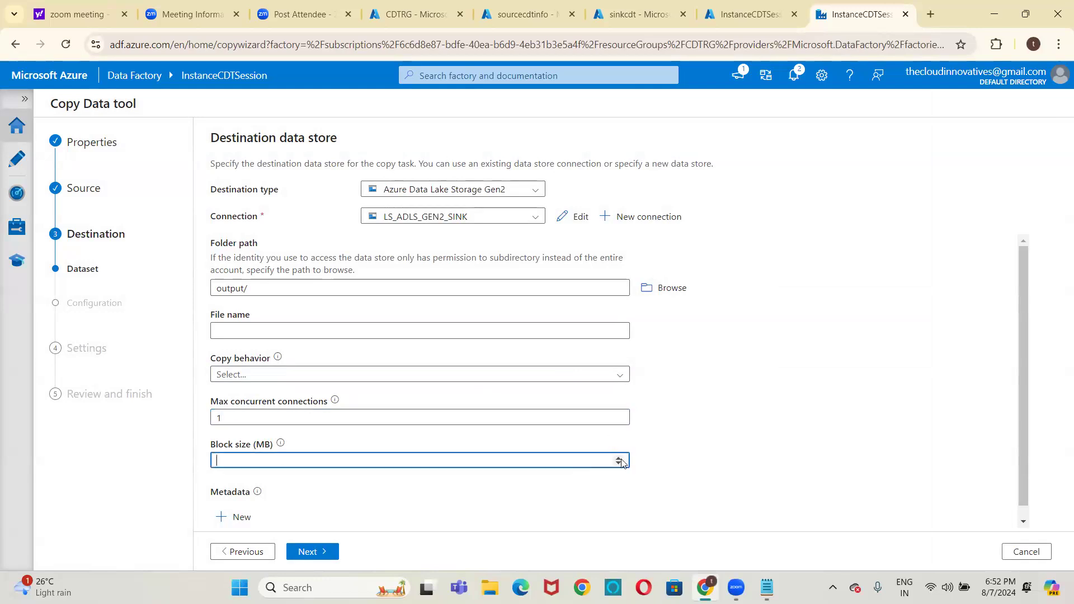
{"action": "type", "text": "4"}
{"action": "left_click", "coordinate": [620, 462]}
{"action": "key", "text": "BackSpace"}
{"action": "left_click", "coordinate": [354, 419]}
{"action": "key", "text": "BackSpace"}
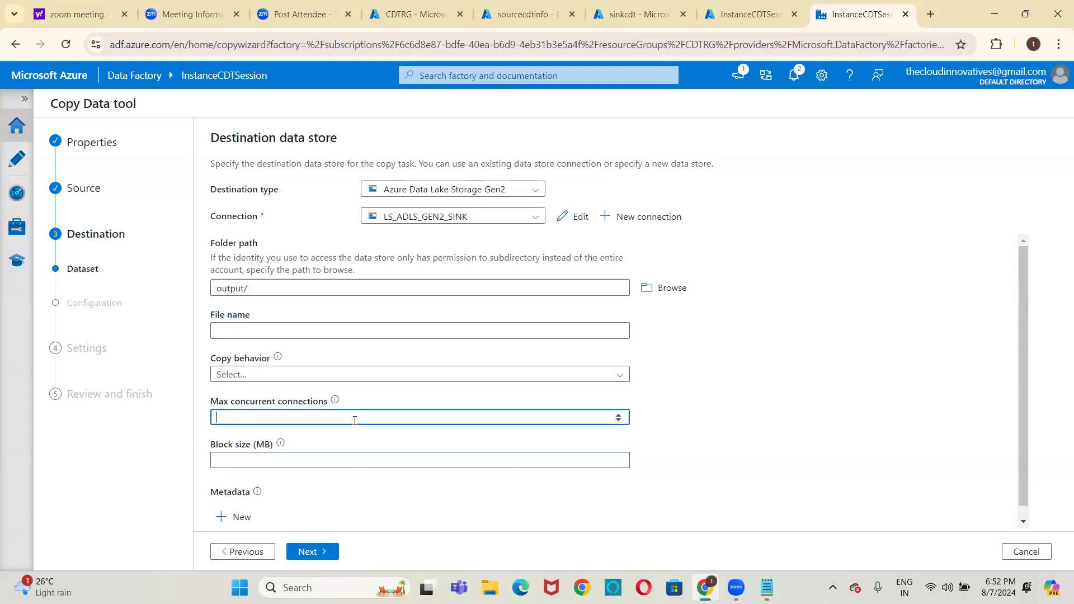
Accept the default destination file format settings, name the copy task PL_CDT and continue to the summary
{"action": "left_click", "coordinate": [306, 551]}
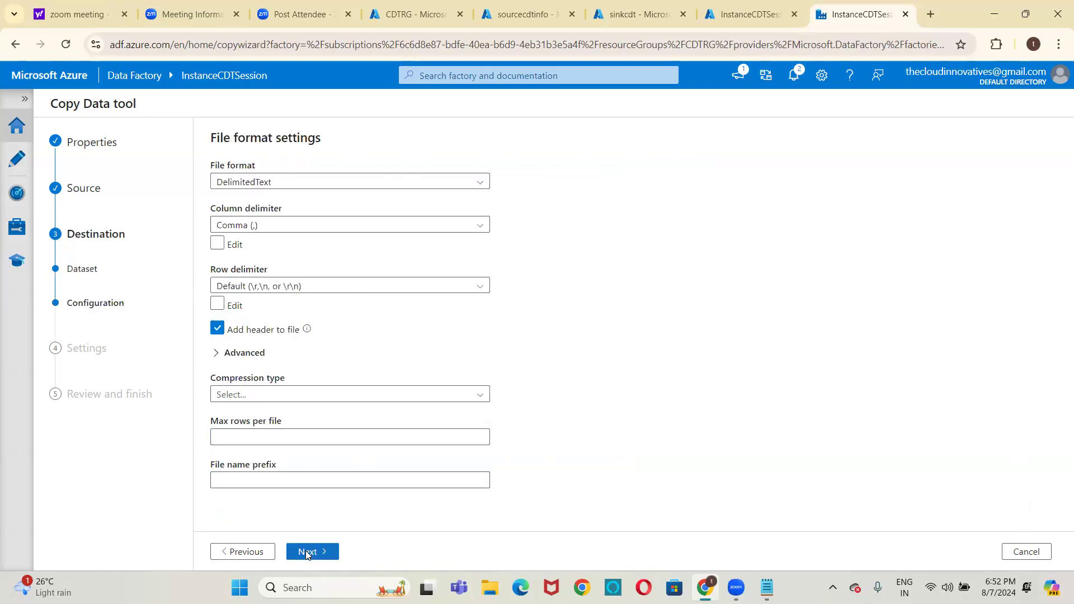
{"action": "left_click", "coordinate": [306, 551]}
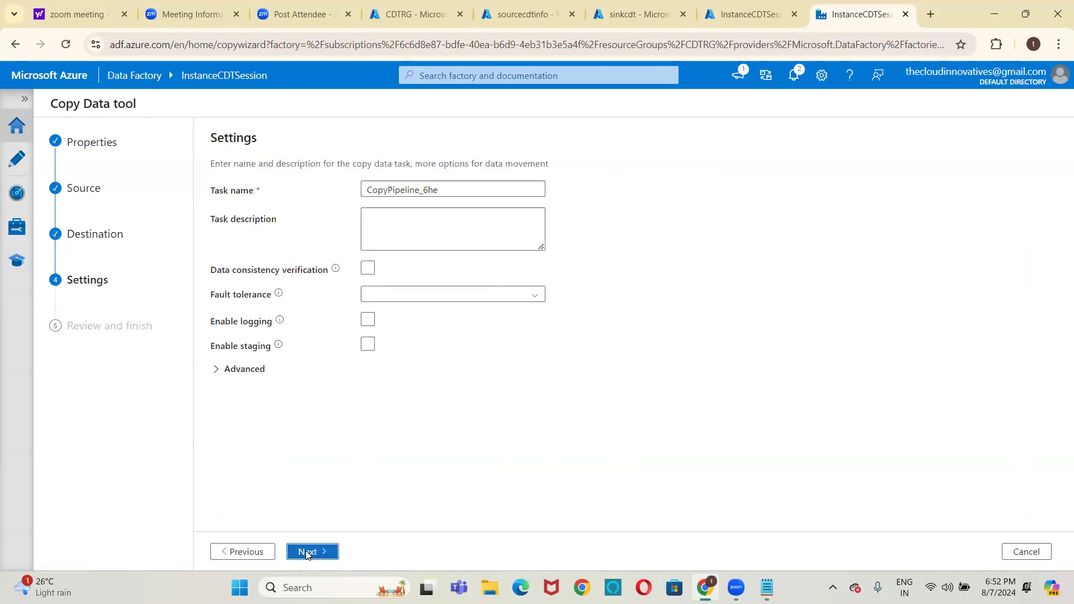
{"action": "left_click", "coordinate": [471, 191]}
{"action": "key", "text": "ctrl+a"}
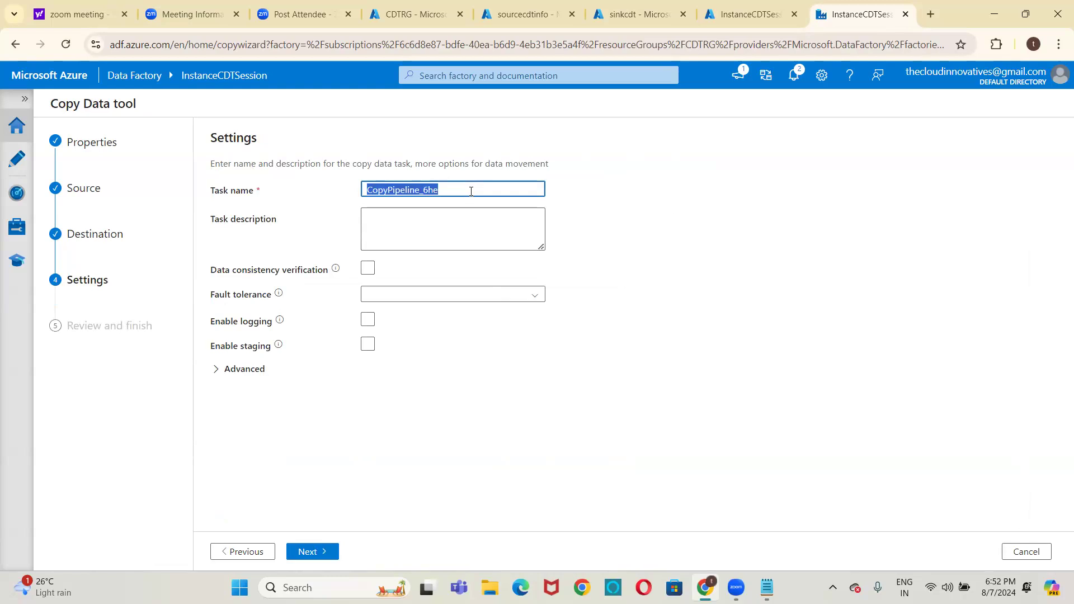
{"action": "key", "text": "BackSpace"}
{"action": "type", "text": "PL"}
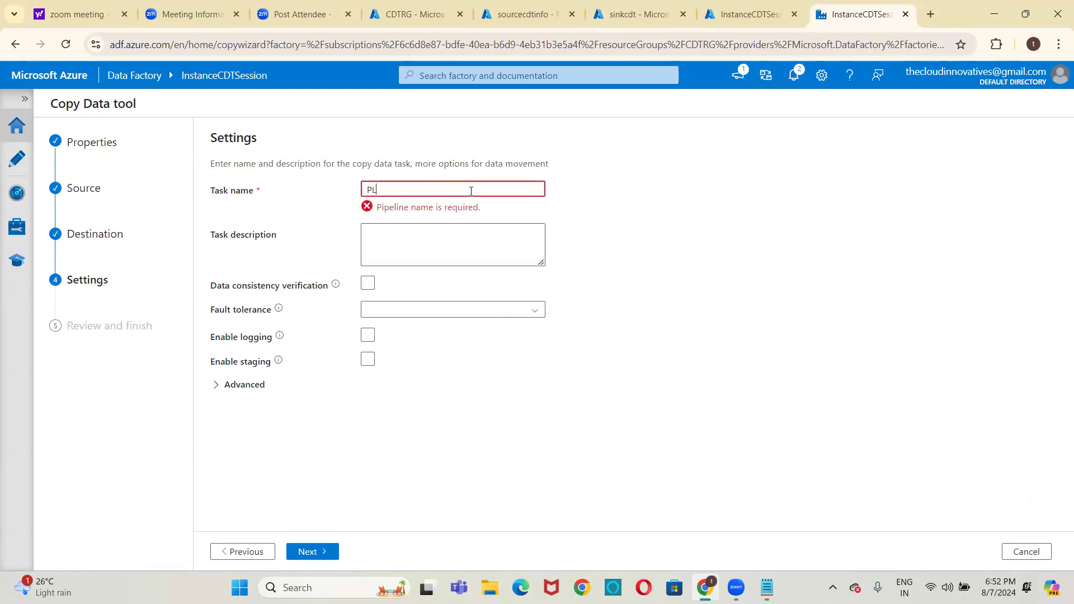
{"action": "type", "text": "_CDT"}
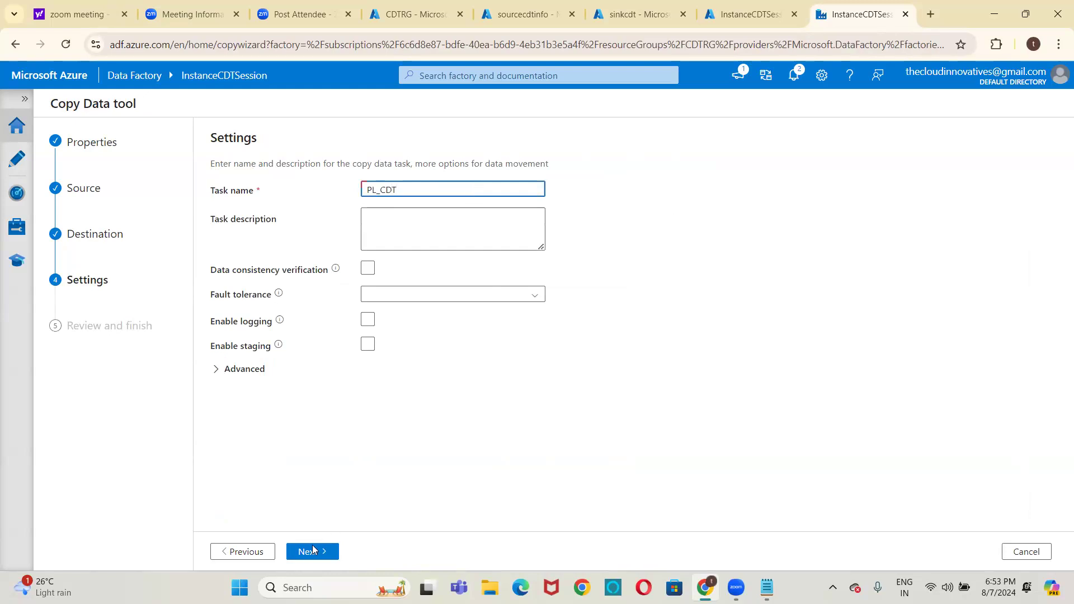
{"action": "left_click", "coordinate": [312, 553]}
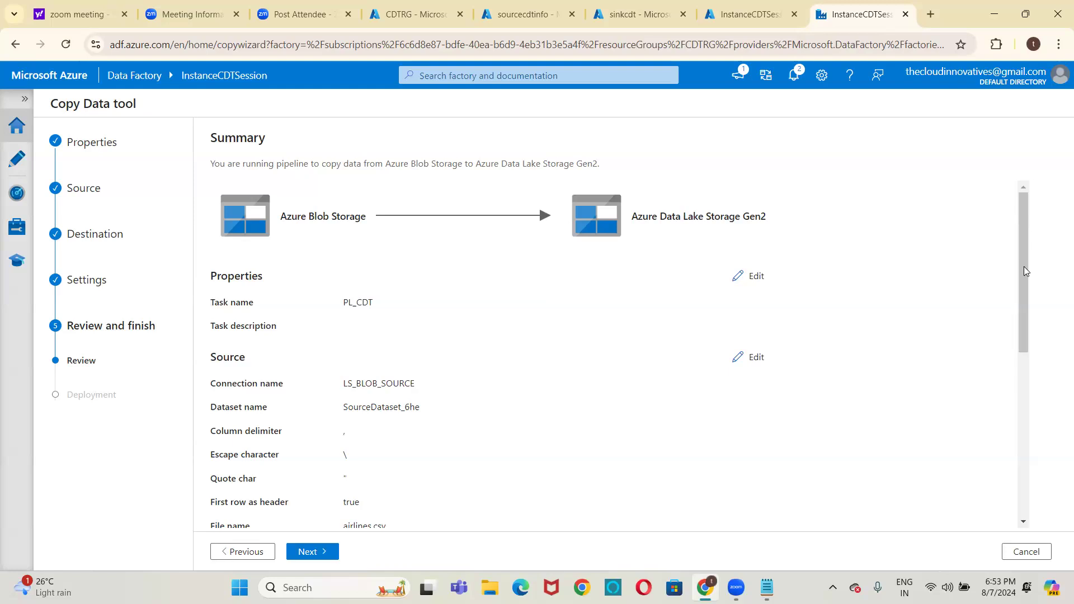
Review the copy task summary, deploy and run the pipeline, and finish the Copy Data tool
{"action": "left_click_drag", "start_coordinate": [1023, 308], "coordinate": [1019, 436]}
{"action": "left_click_drag", "start_coordinate": [1016, 394], "coordinate": [1019, 277]}
{"action": "left_click_drag", "start_coordinate": [1035, 241], "coordinate": [1038, 241]}
{"action": "left_click", "coordinate": [312, 552]}
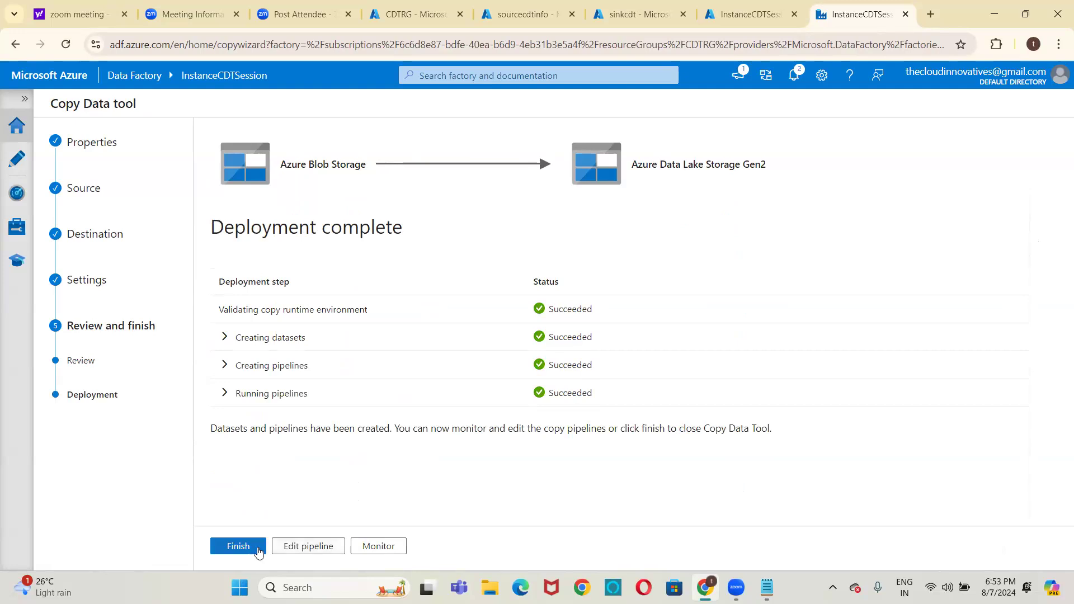
{"action": "left_click", "coordinate": [257, 552]}
Check the output container of the sinkcdt storage account for the copied airlines.csv and compare with the source account
{"action": "left_click", "coordinate": [642, 7]}
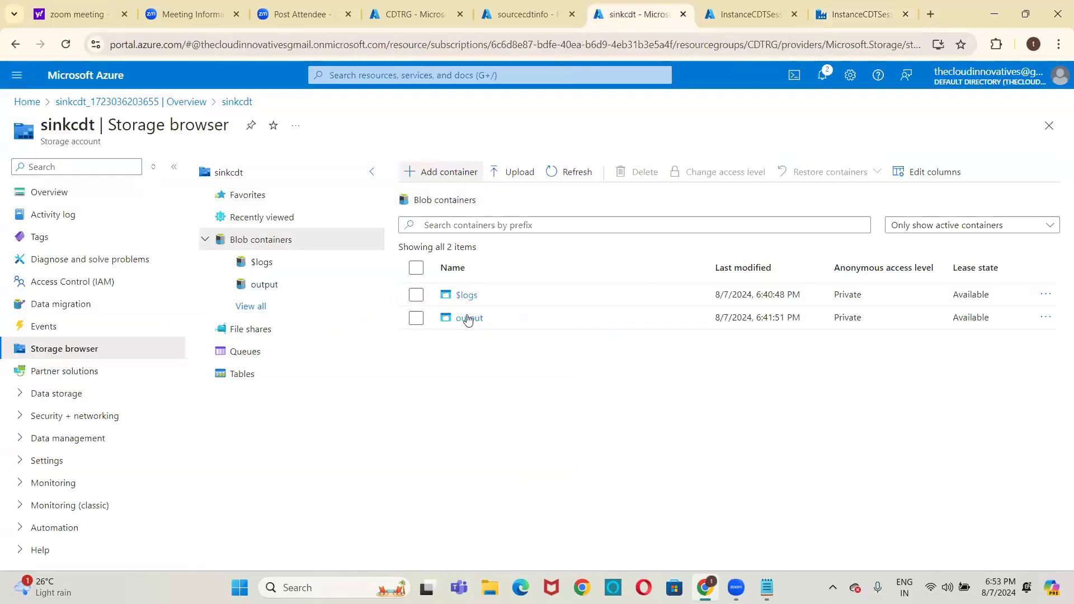
{"action": "left_click", "coordinate": [468, 318]}
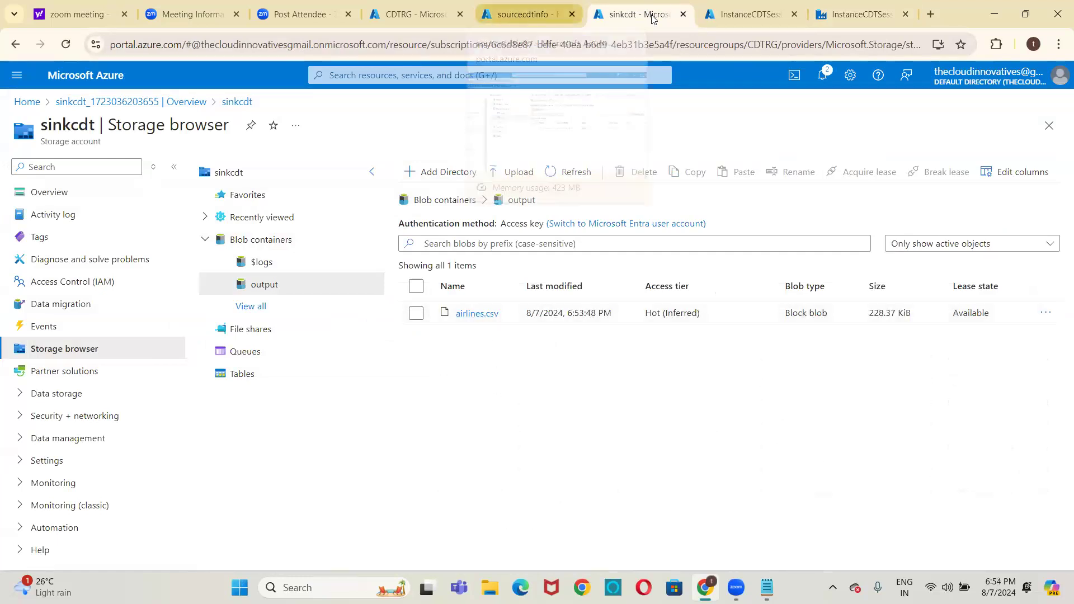
{"action": "left_click", "coordinate": [521, 16]}
{"action": "left_click", "coordinate": [632, 12]}
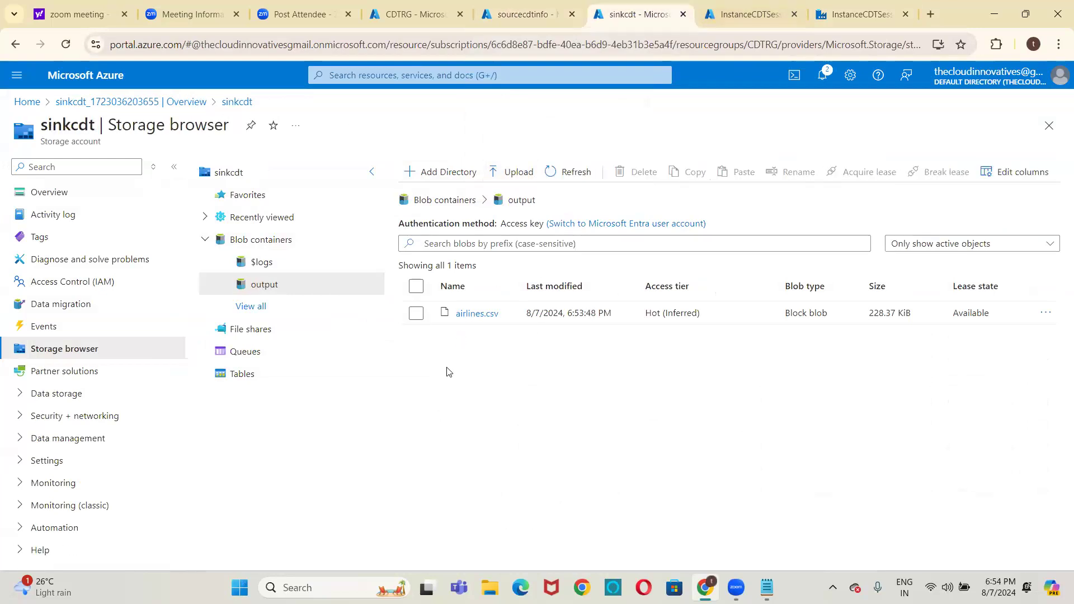